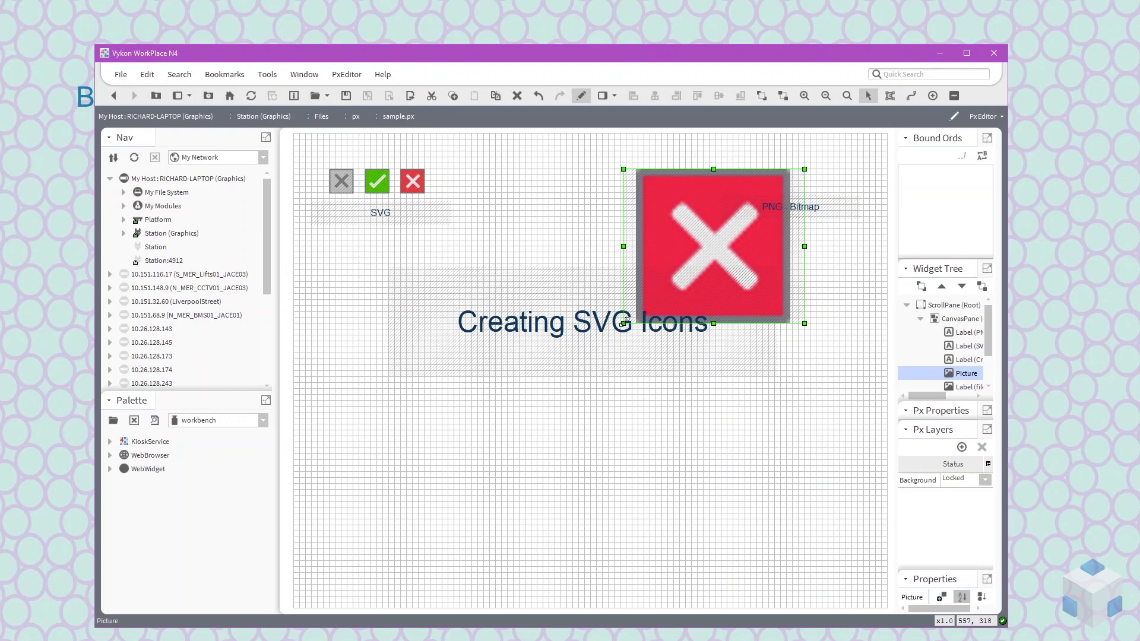
Shrink the PNG bitmap picture to icon size, and test scaling the red SVG cross up and back down.
drag(623, 323, 775, 199)
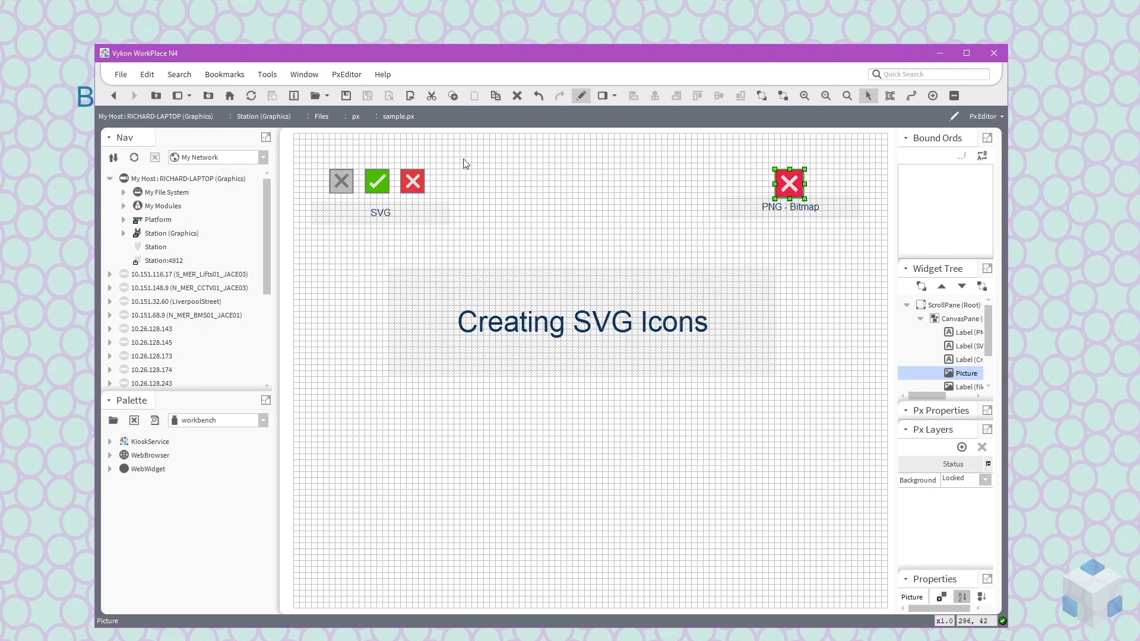
click(421, 190)
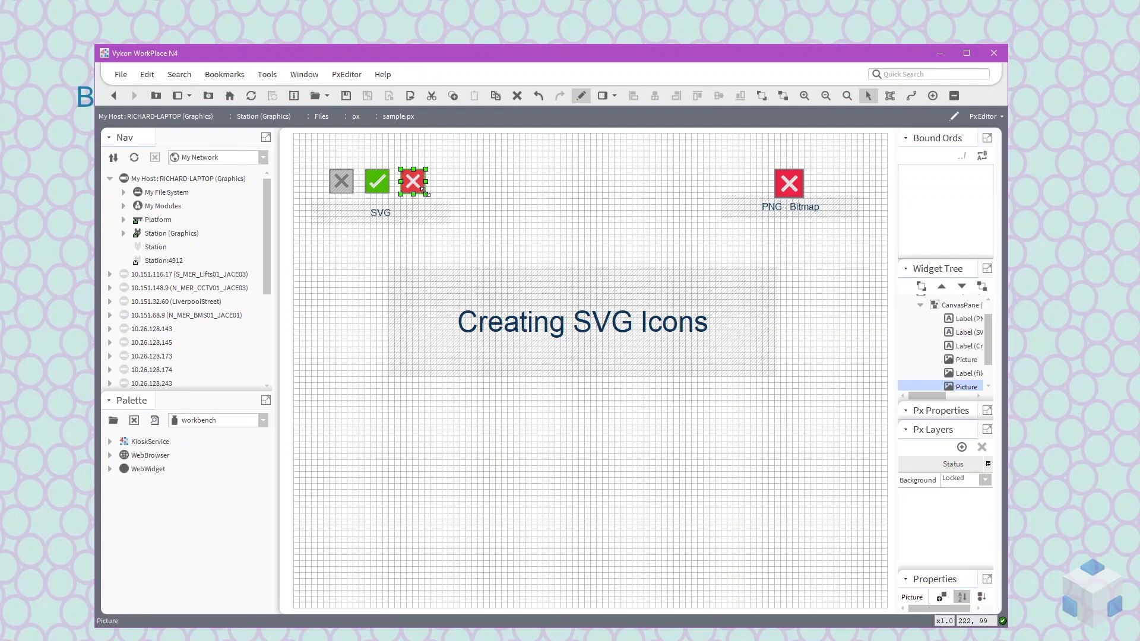
drag(426, 191, 565, 326)
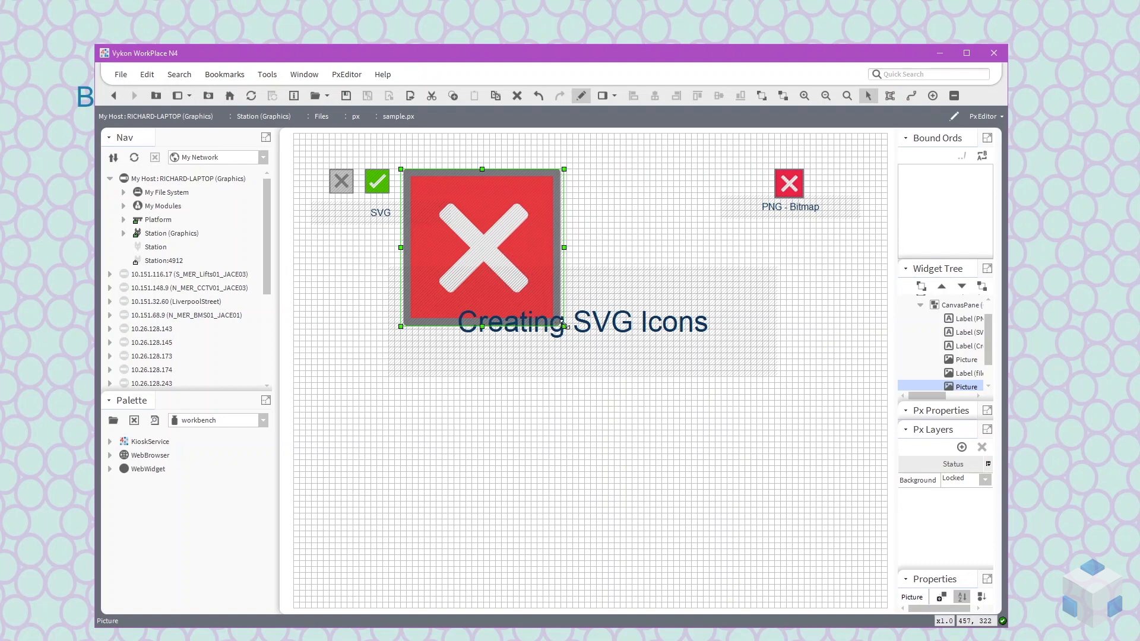
drag(564, 327, 746, 484)
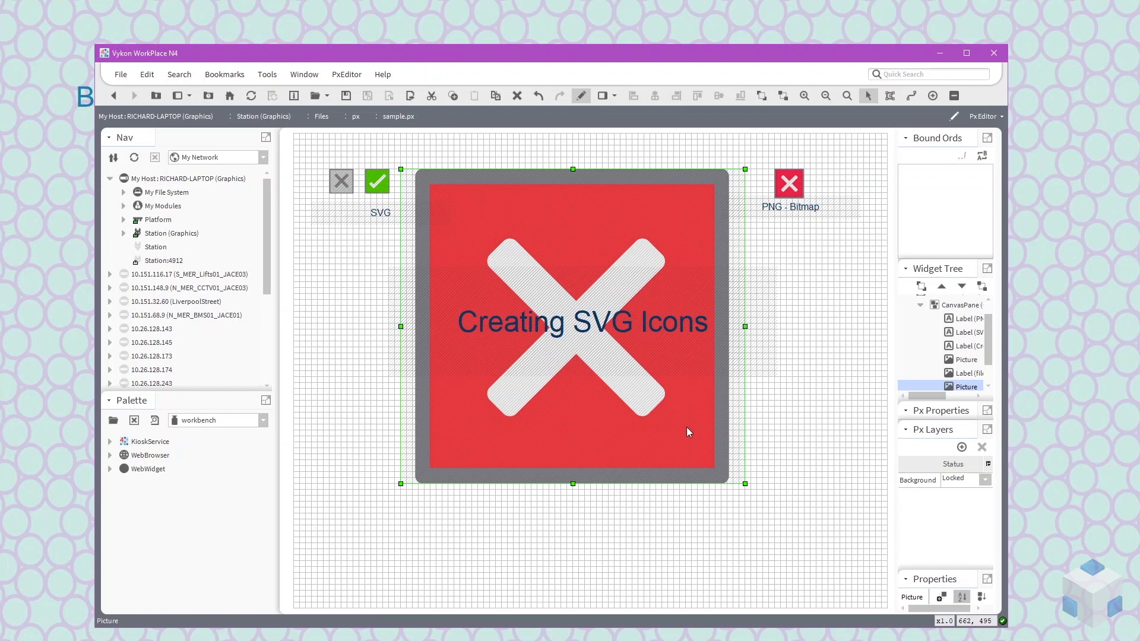
drag(746, 484, 425, 193)
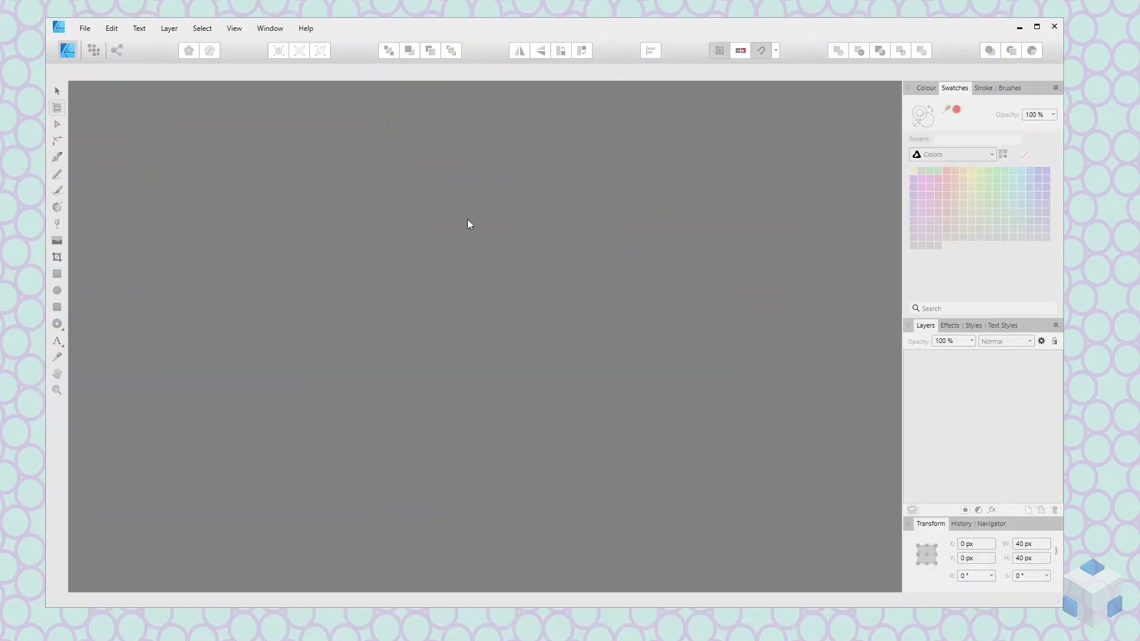
Switch to Affinity Designer and view its version information.
click(306, 30)
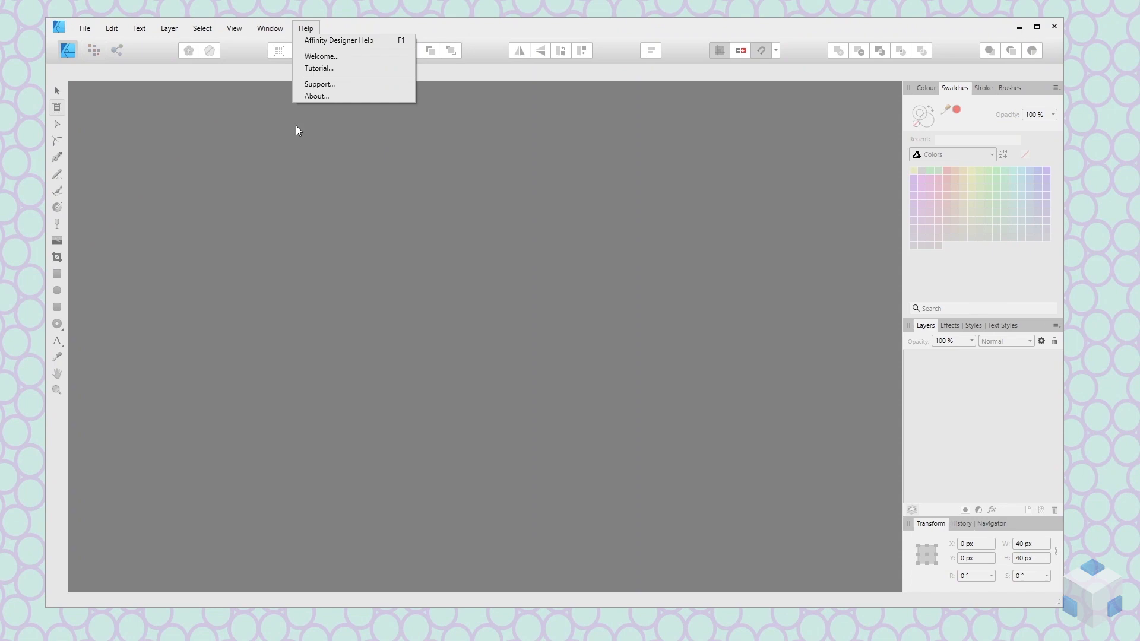
click(313, 95)
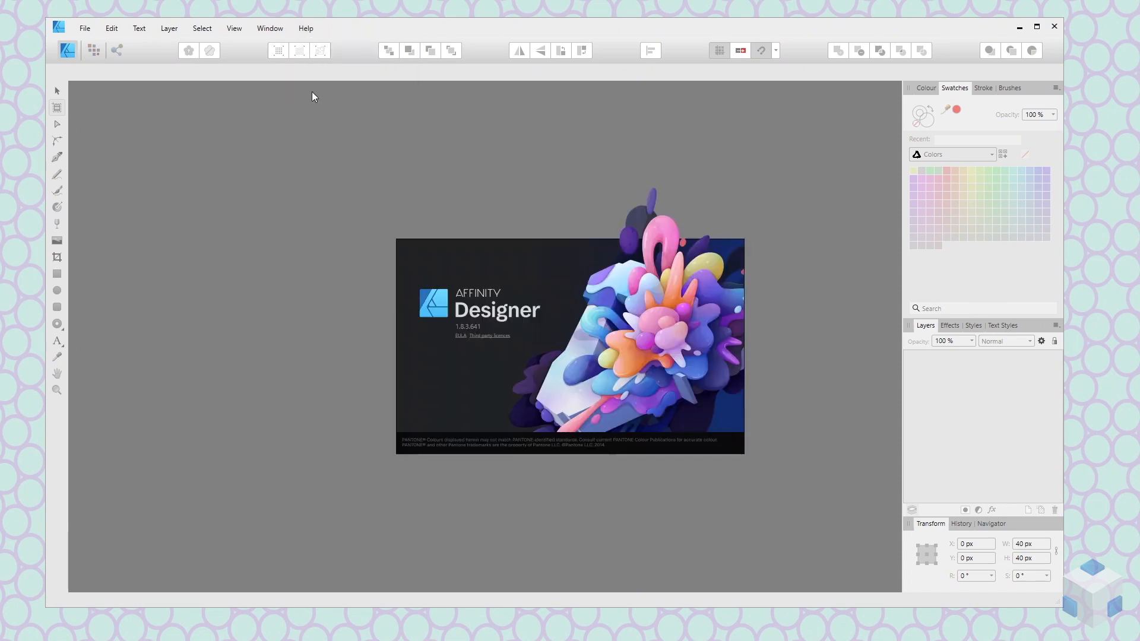
click(354, 197)
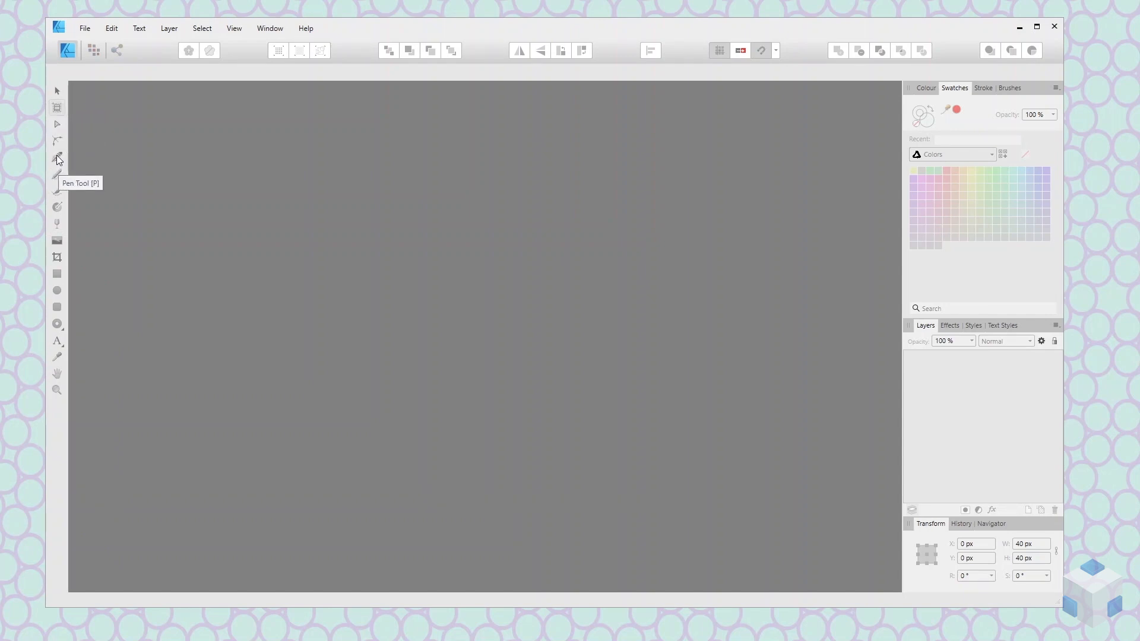
Create a new document from the UVGA web preset, 1280 x 960 px.
click(83, 25)
click(97, 58)
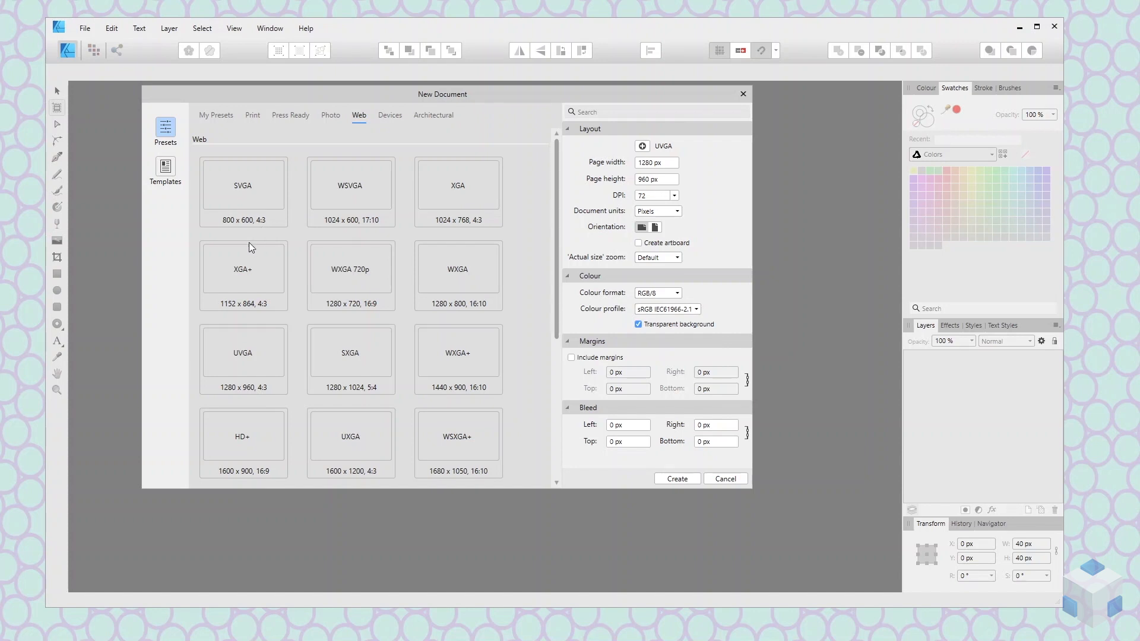
click(233, 339)
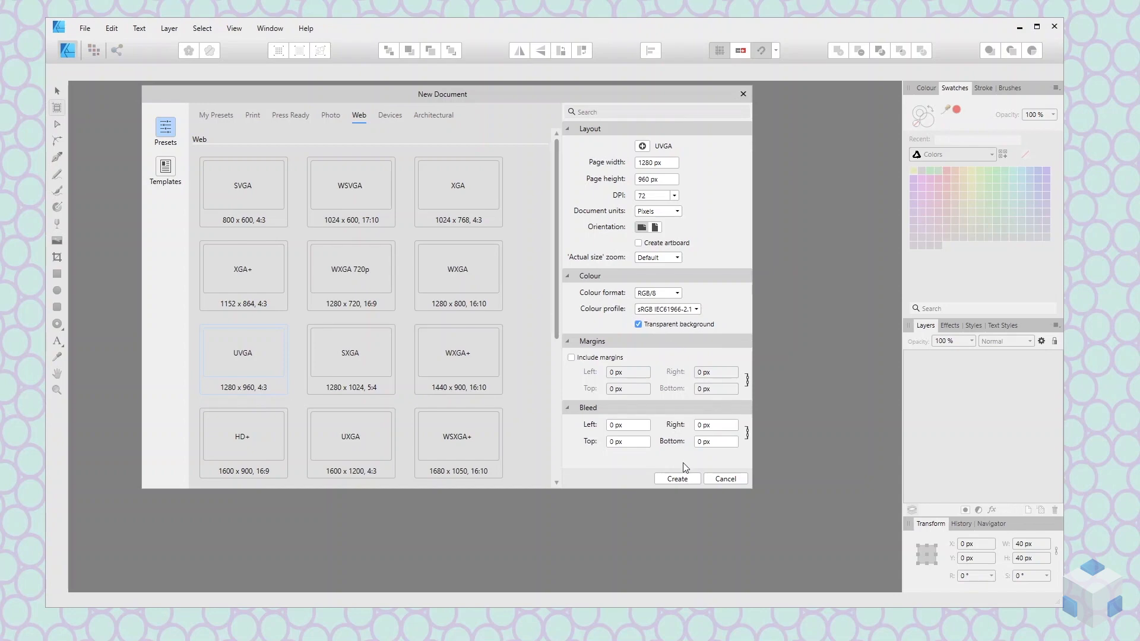
click(678, 479)
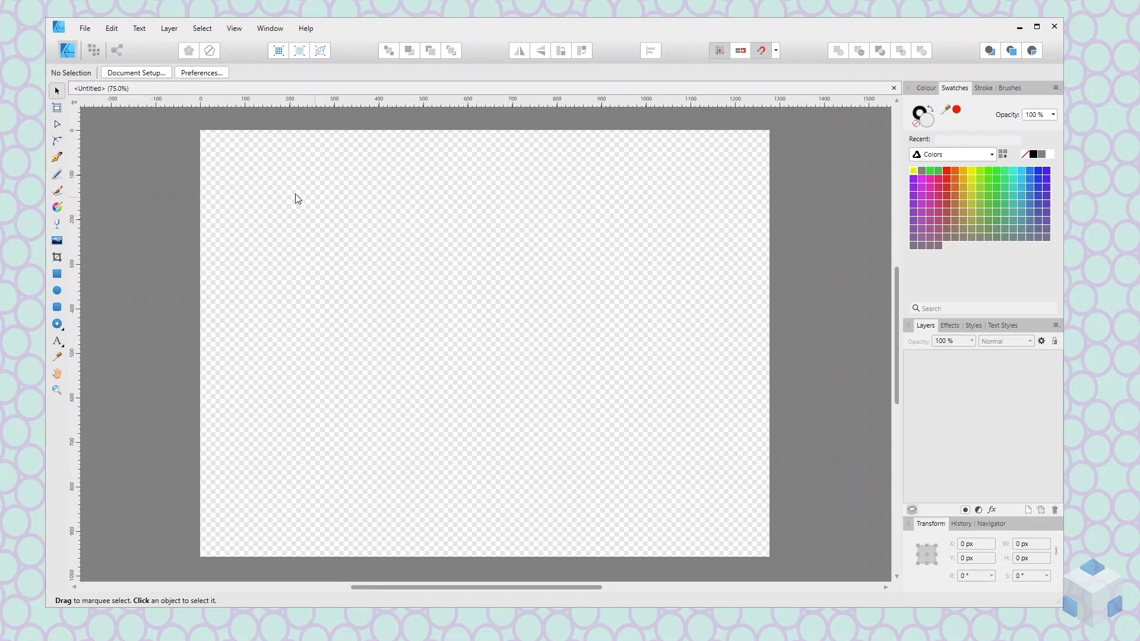
Draw a square artboard about 80 px wide and high in the upper part of the page.
click(57, 108)
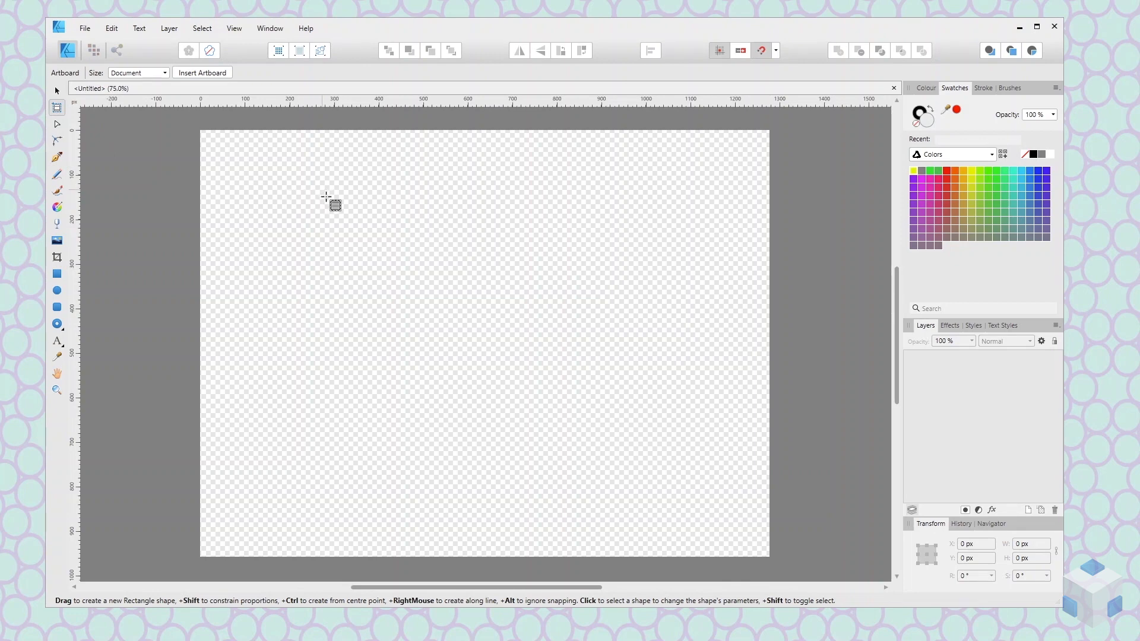
drag(322, 190, 357, 226)
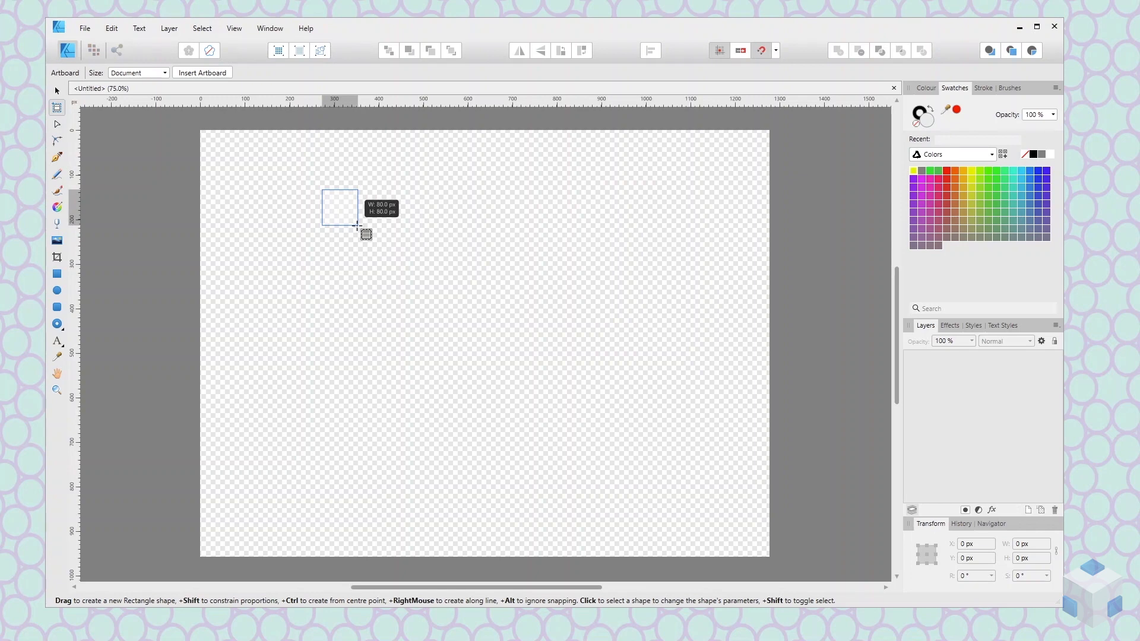
drag(357, 226, 357, 225)
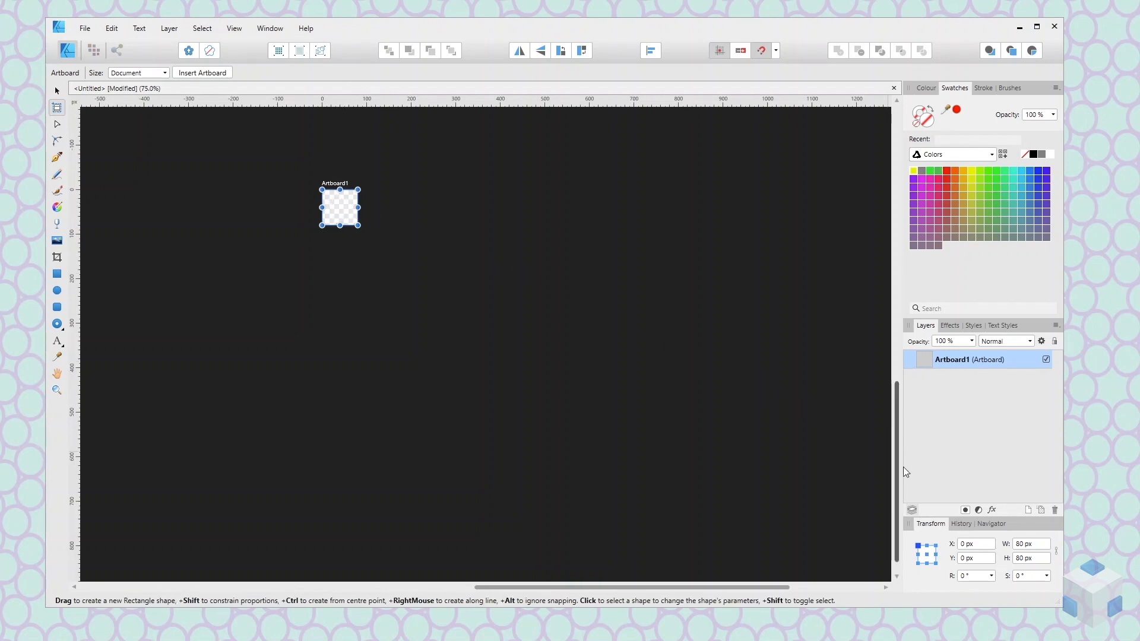
Set the artboard's width and height to 40 px each.
click(1022, 545)
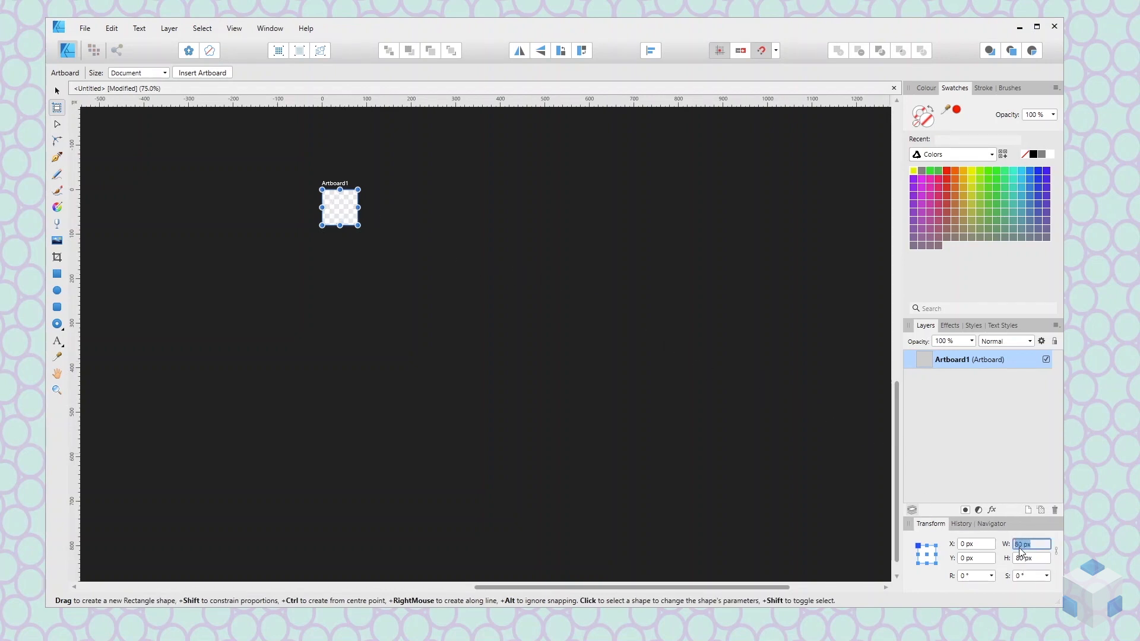
text(40)
click(1017, 559)
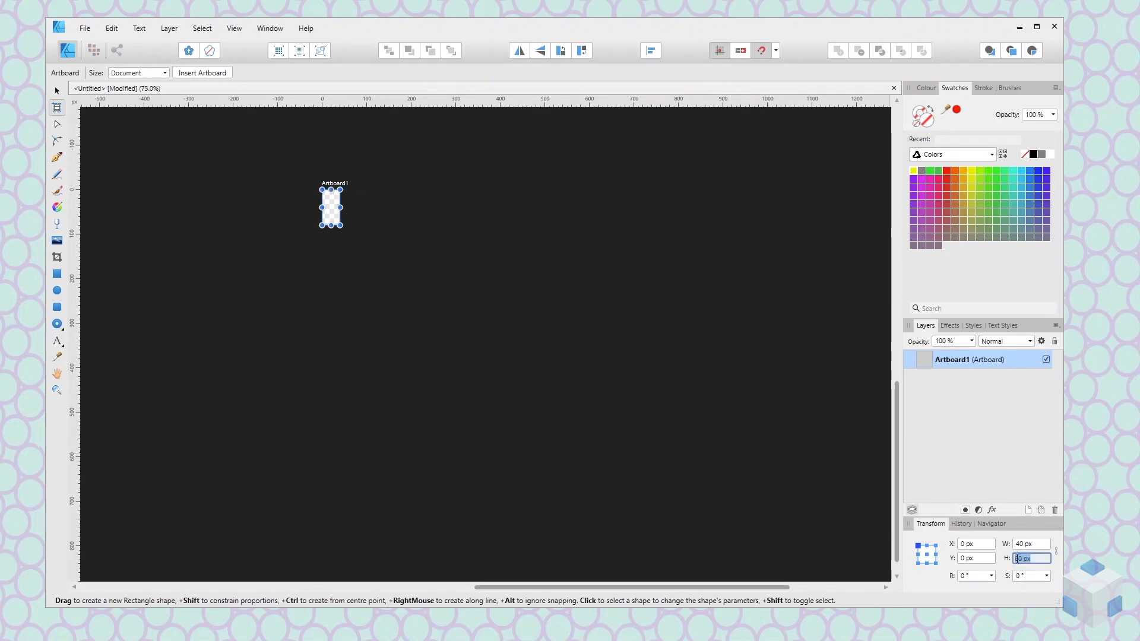
text(40)
key(Return)
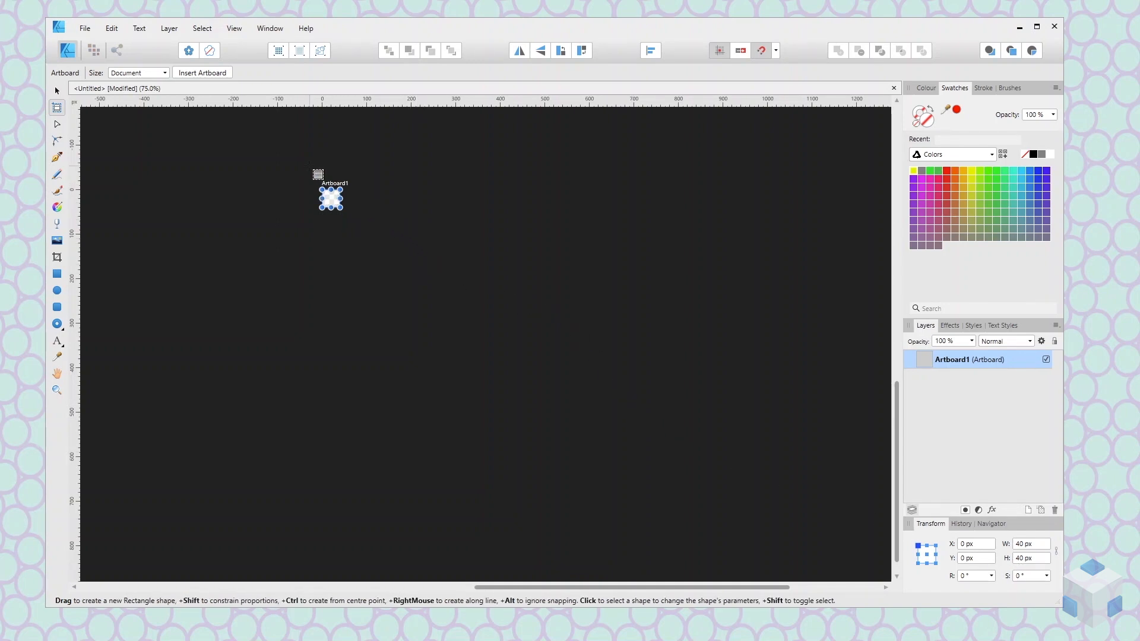
click(233, 26)
mouse_move(243, 42)
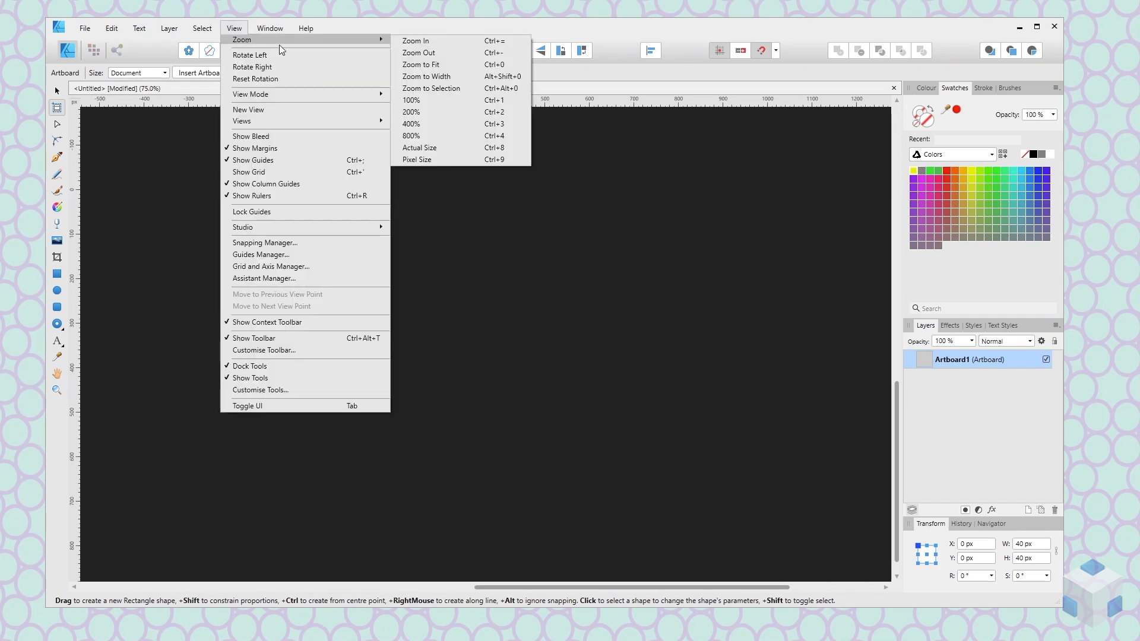
click(176, 207)
click(174, 209)
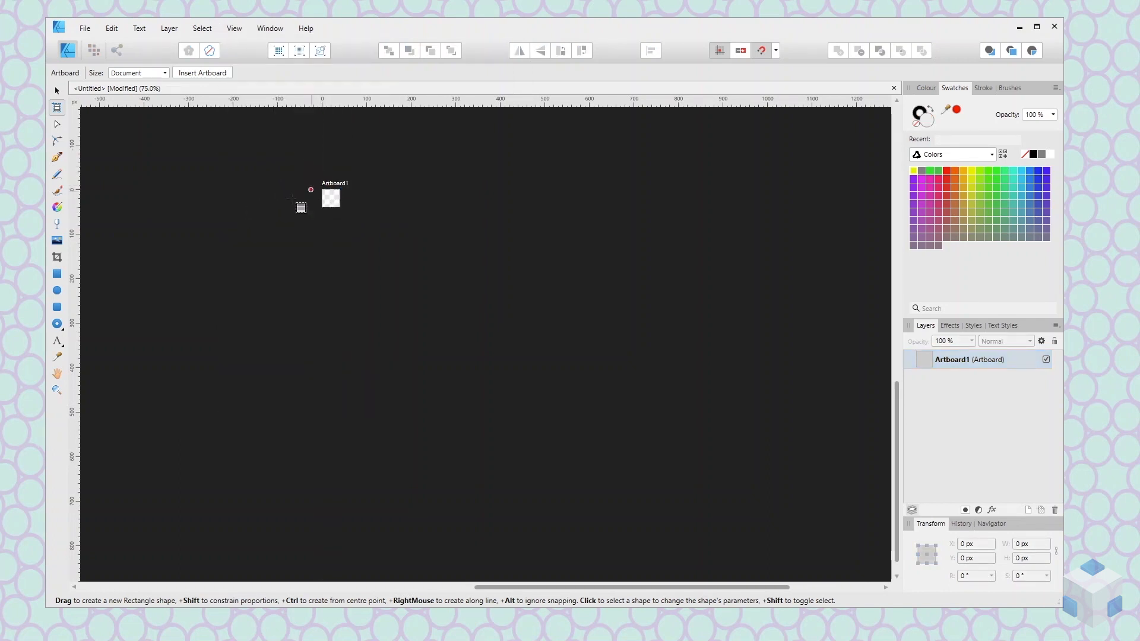
Rename the artboard as "fail".
scroll(323, 178, up, 2)
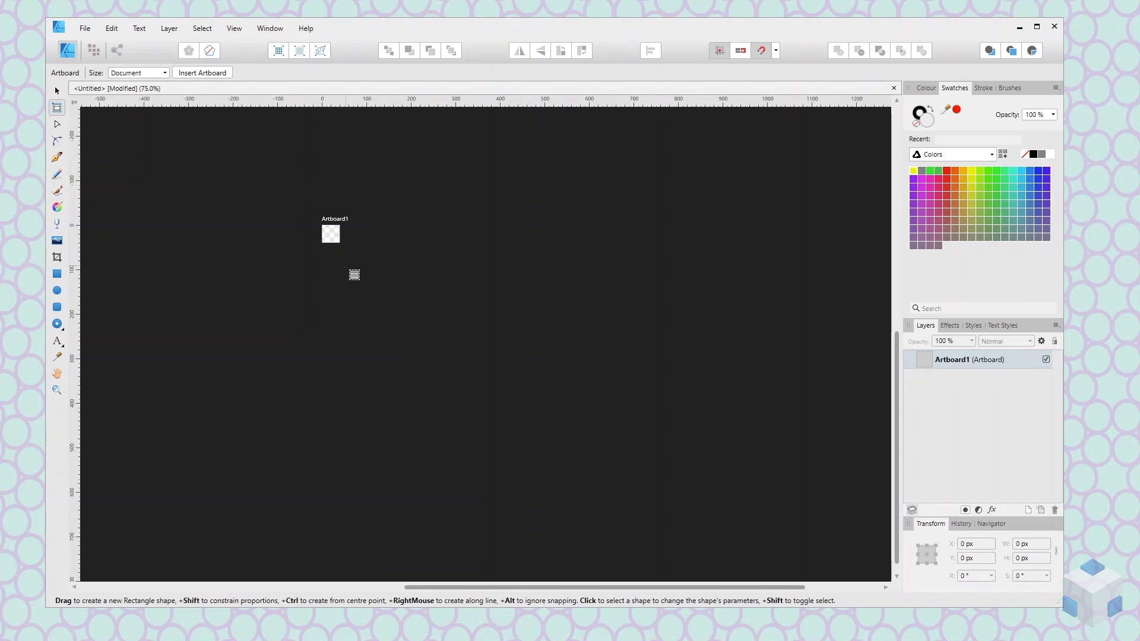
scroll(330, 242, up, 1)
scroll(322, 232, up, 9)
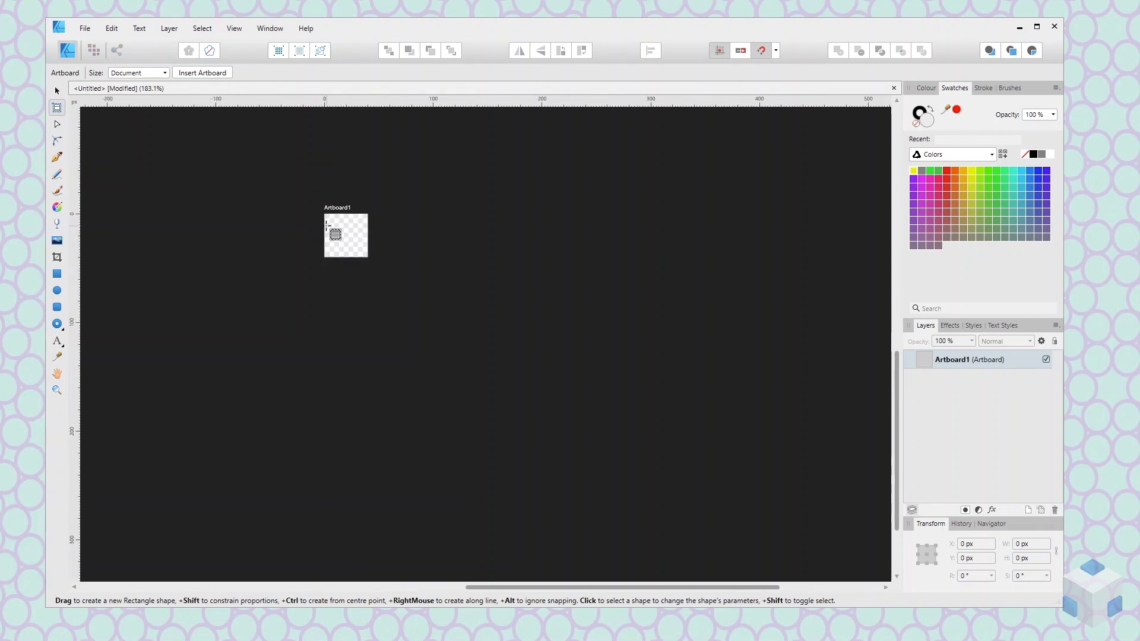
scroll(360, 257, up, 3)
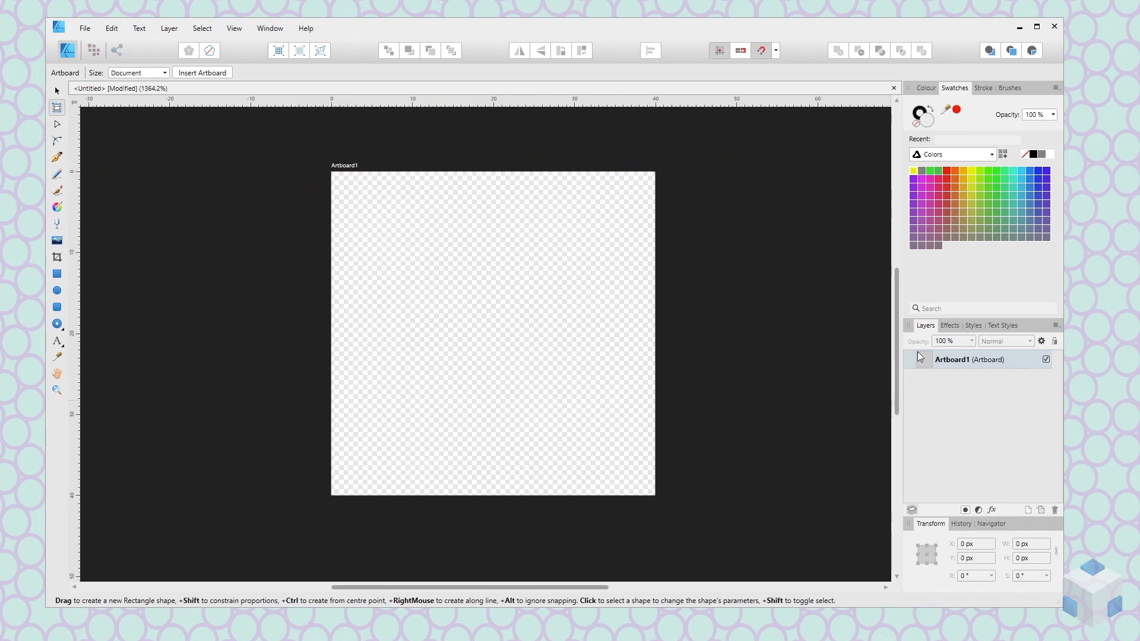
click(953, 362)
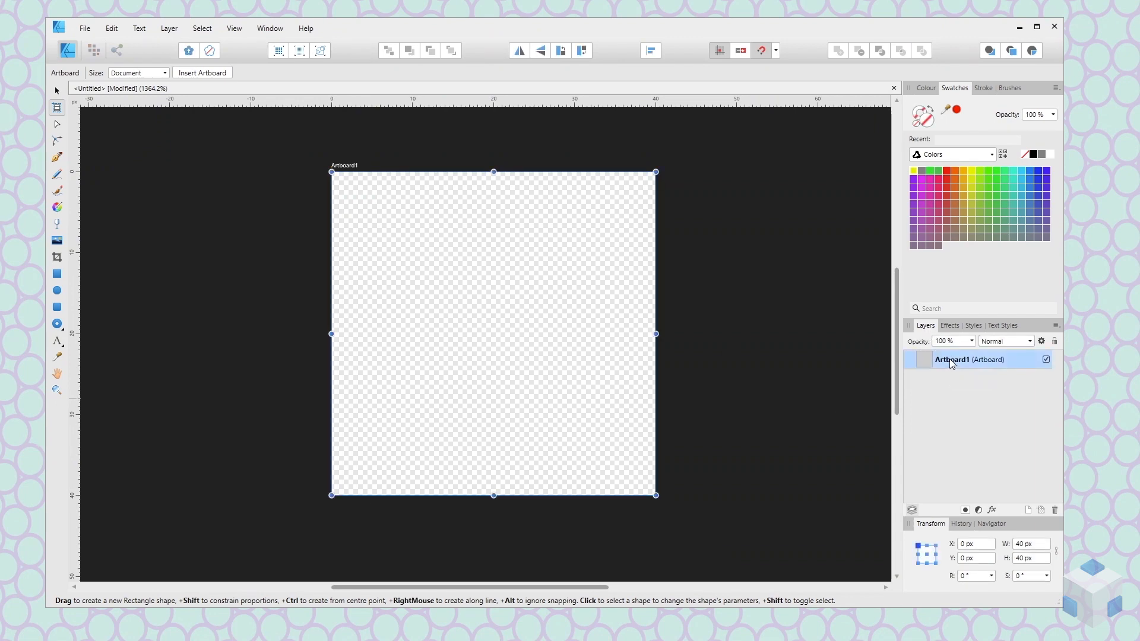
double_click(951, 360)
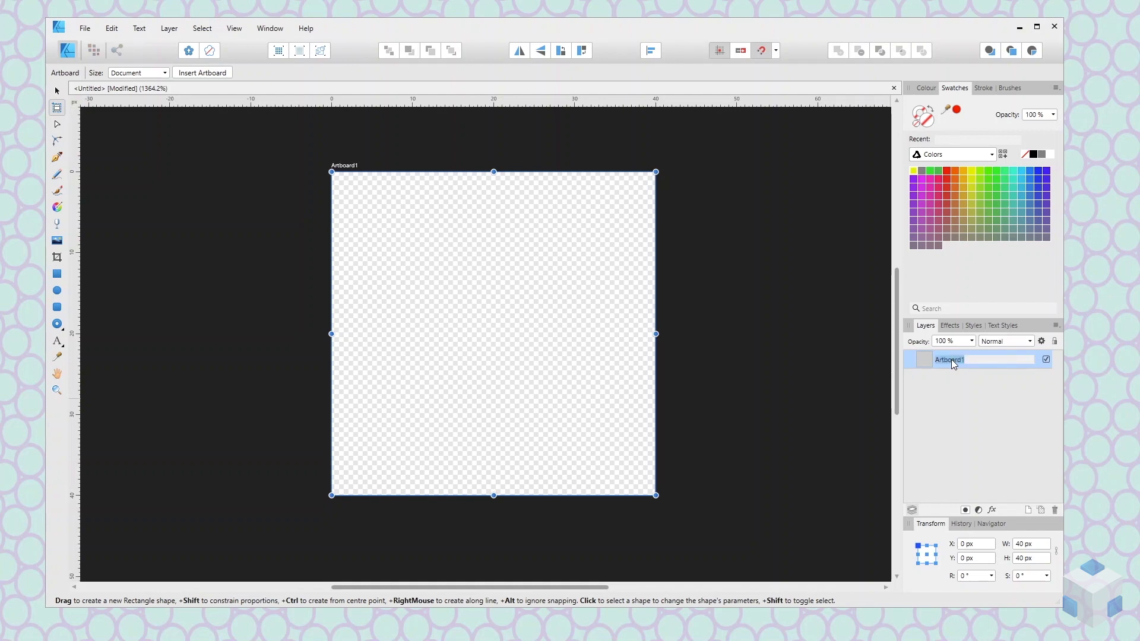
text(FA)
key(BackSpace)
key(BackSpace)
key(BackSpace)
key(BackSpace)
text(fa)
key(Return)
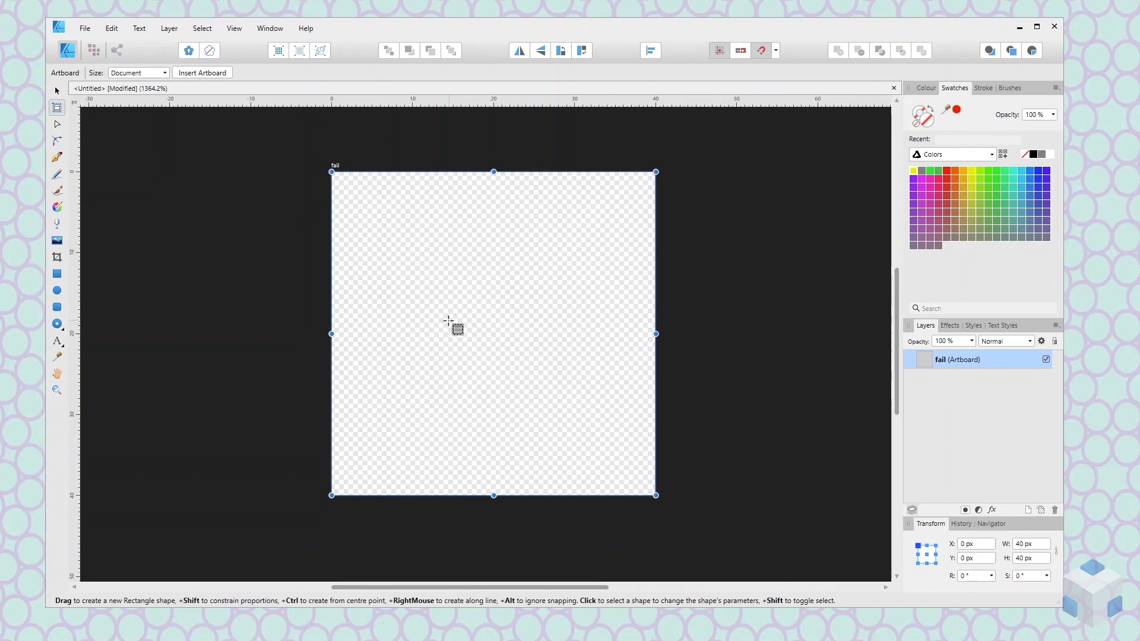
Draw a 38 x 38 px rounded rectangle on the artboard and position it at X 1 px, Y 1 px.
click(57, 308)
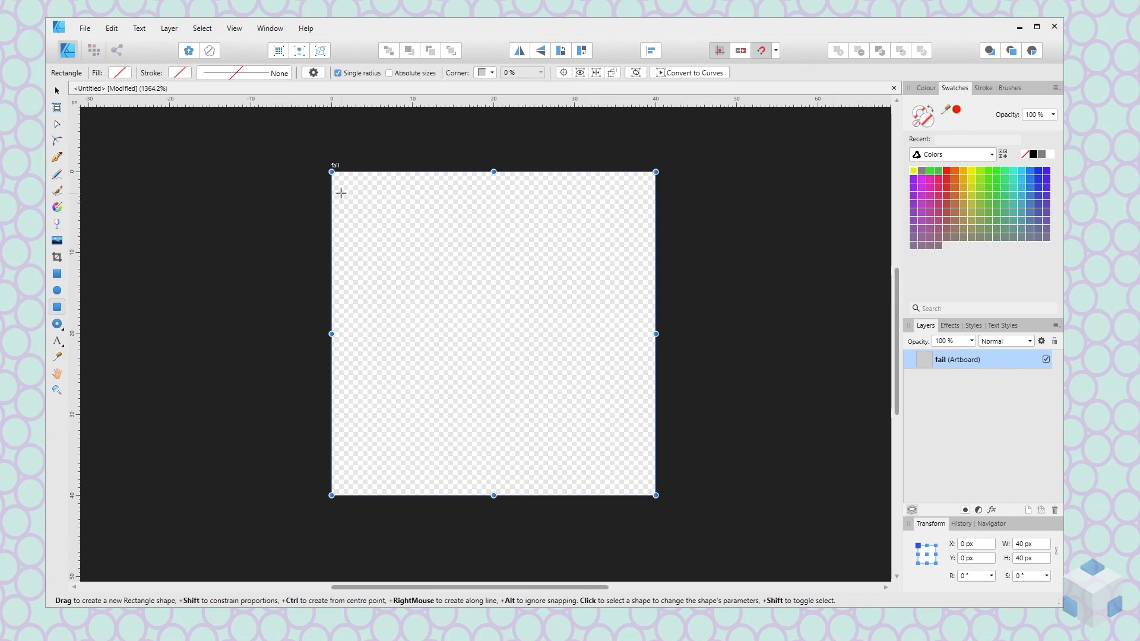
drag(340, 188, 646, 493)
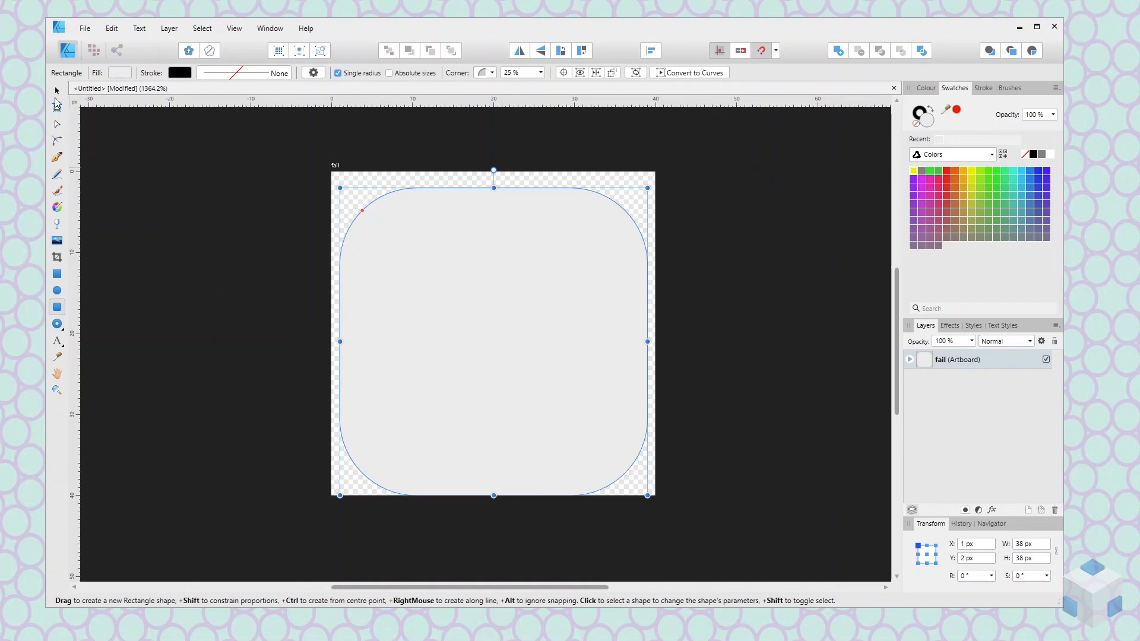
click(57, 92)
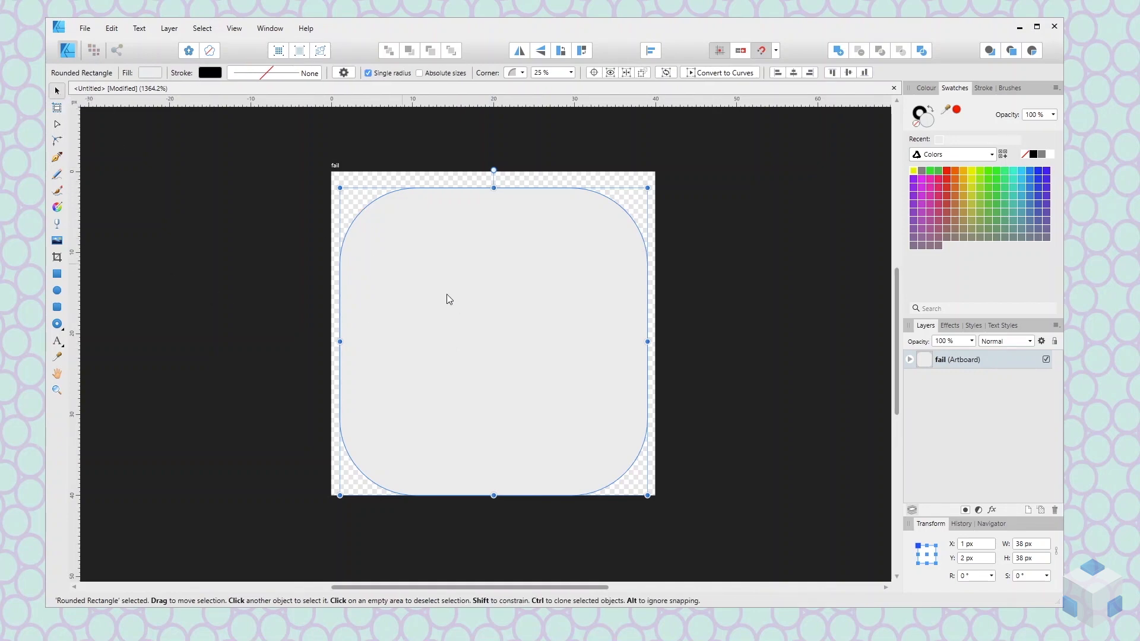
drag(475, 311, 475, 303)
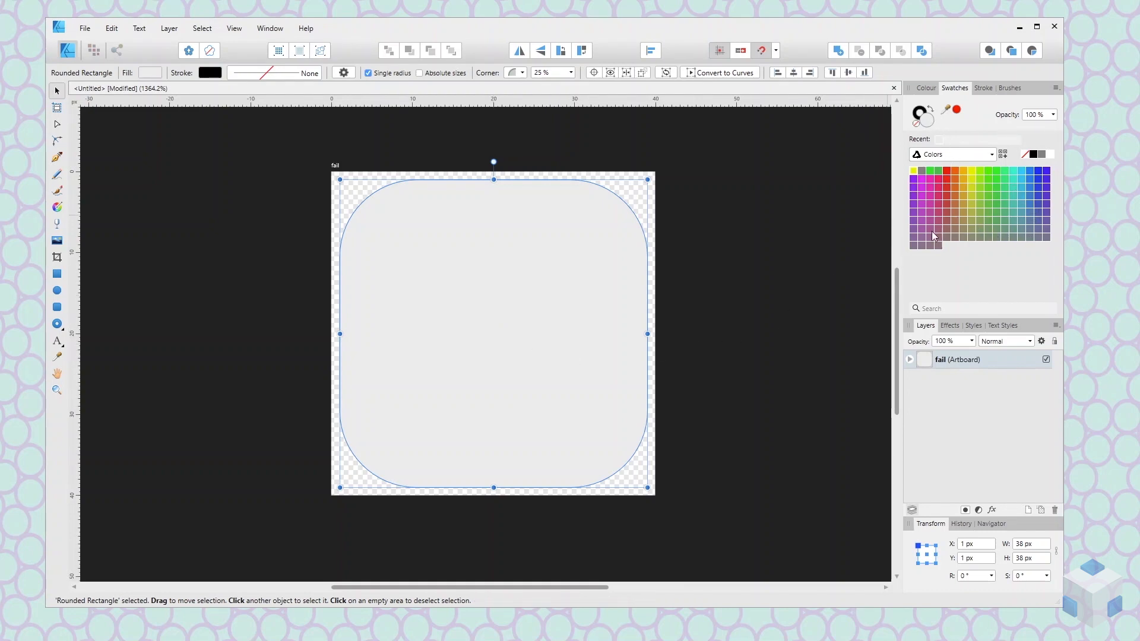
Fill the rounded rectangle with red and give it a grey stroke, using the Colors palette.
click(952, 154)
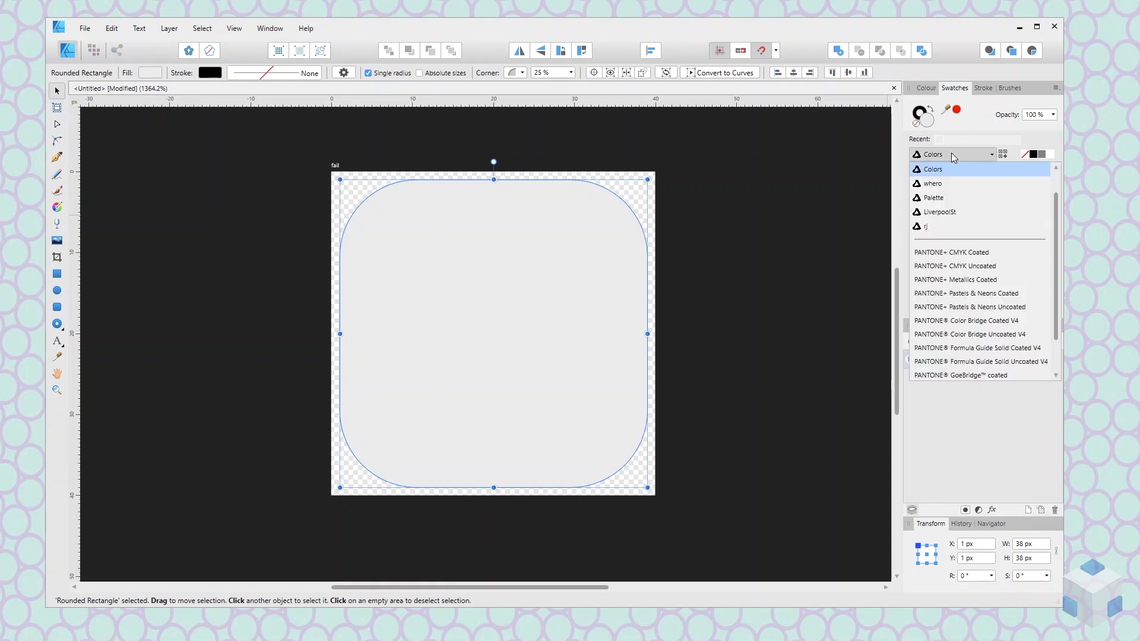
click(952, 157)
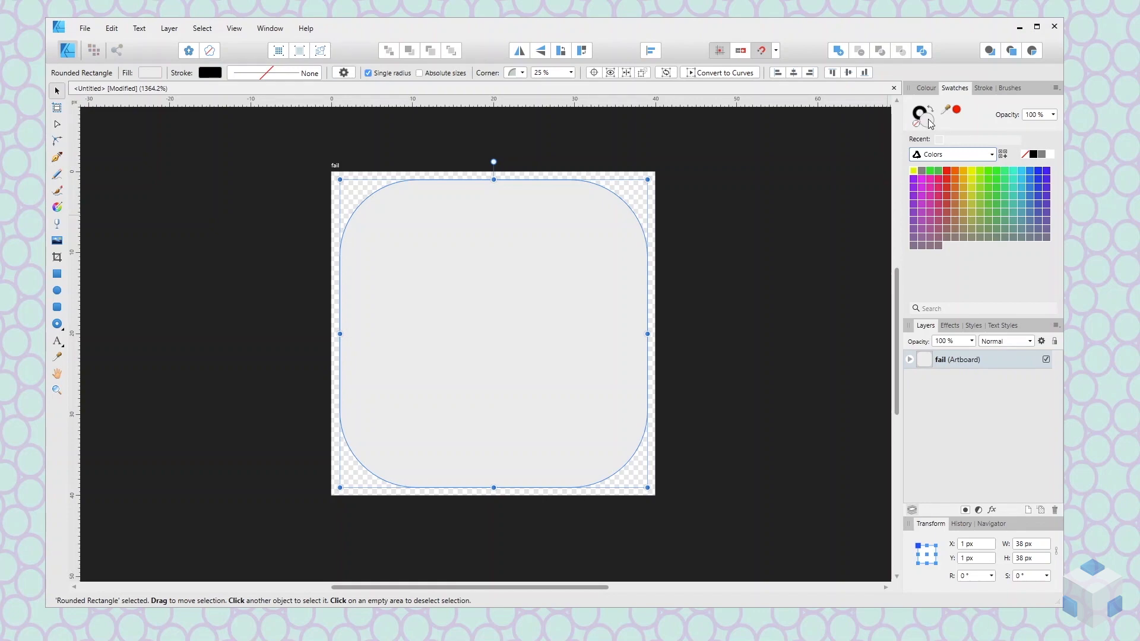
click(948, 174)
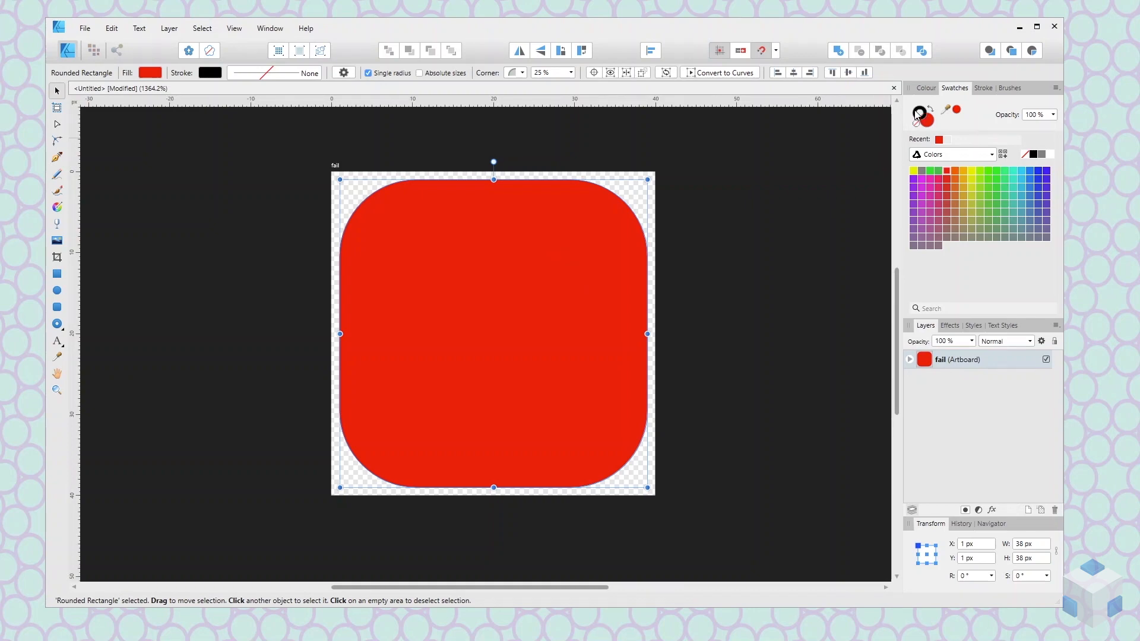
click(922, 173)
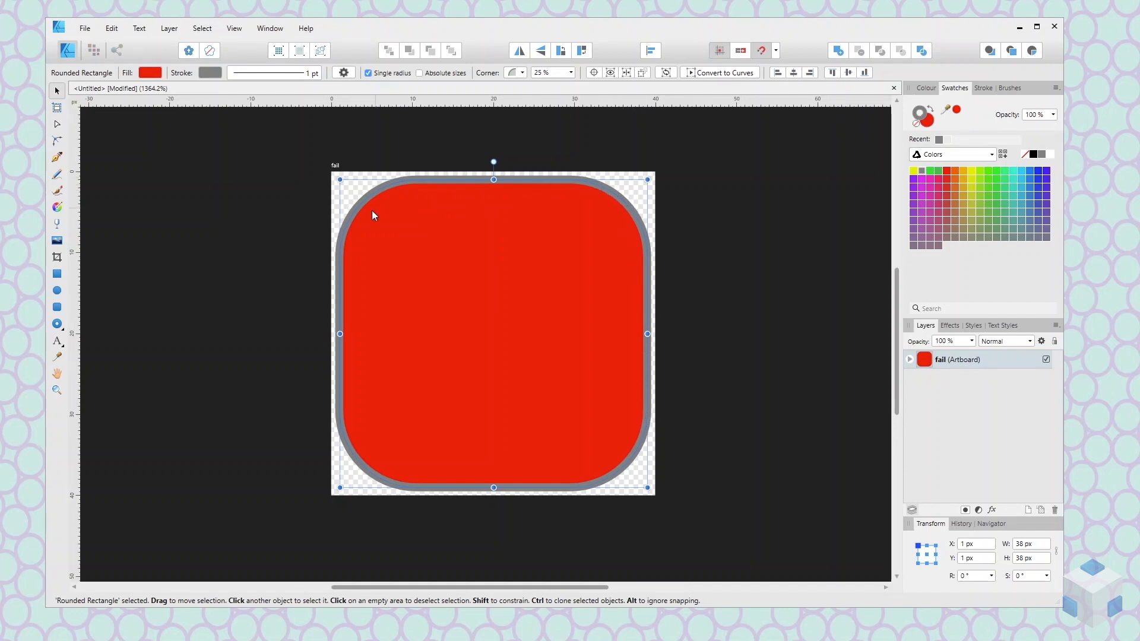
Set the rounded rectangle's stroke width to 2 pt.
click(292, 75)
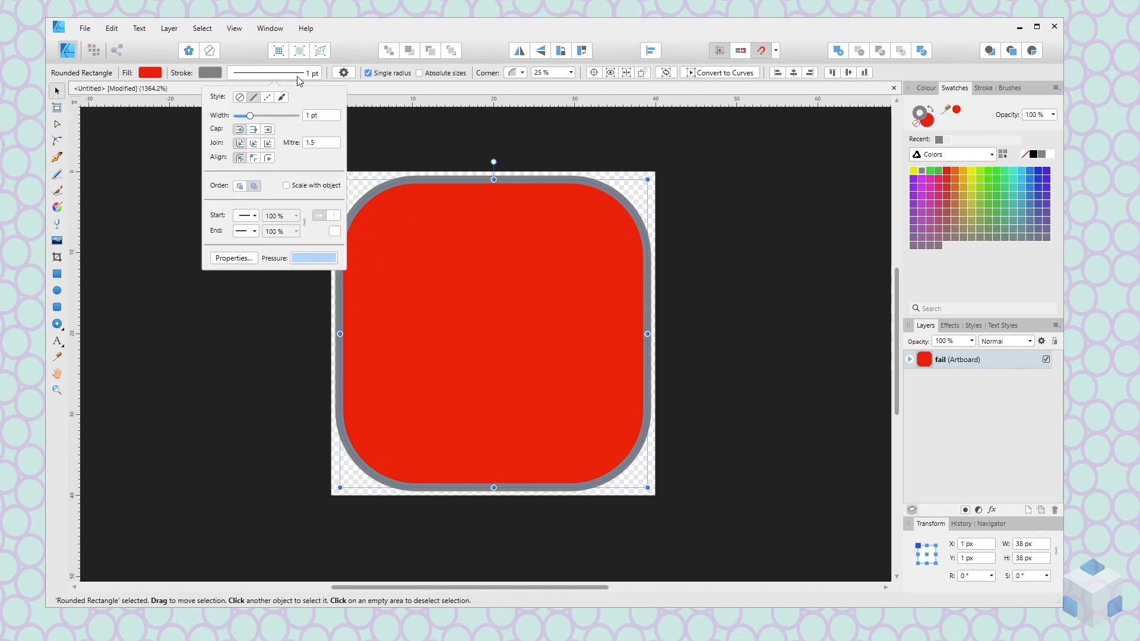
click(310, 116)
text(2)
key(Return)
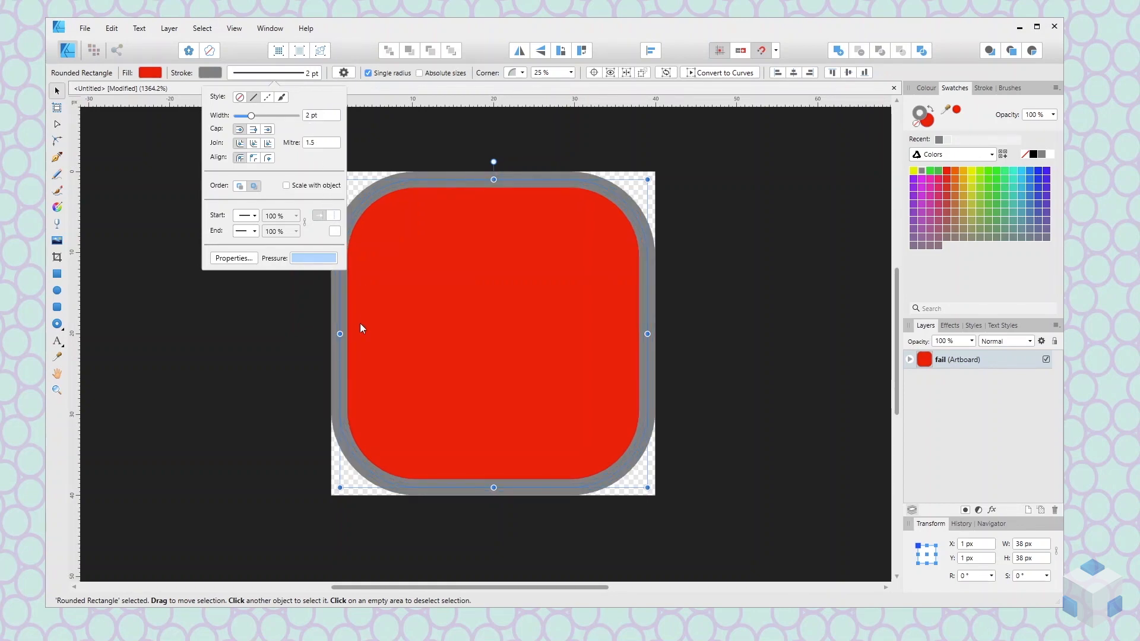
Set the corner radius of the red rounded rectangle to 9 %.
click(308, 369)
click(369, 351)
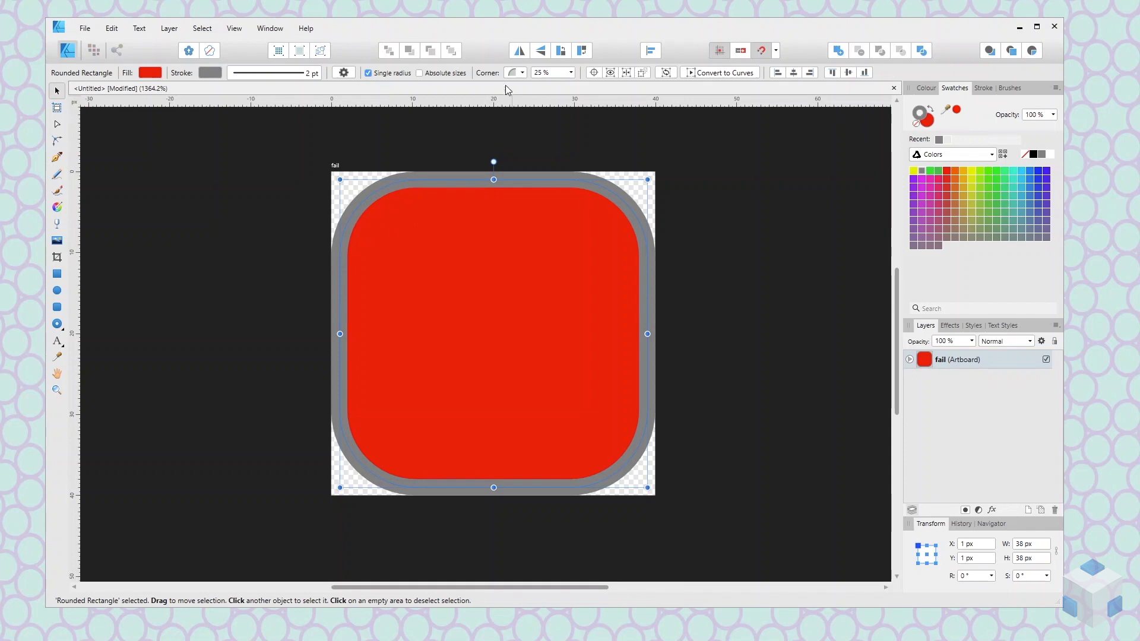
click(539, 73)
text(9)
key(Return)
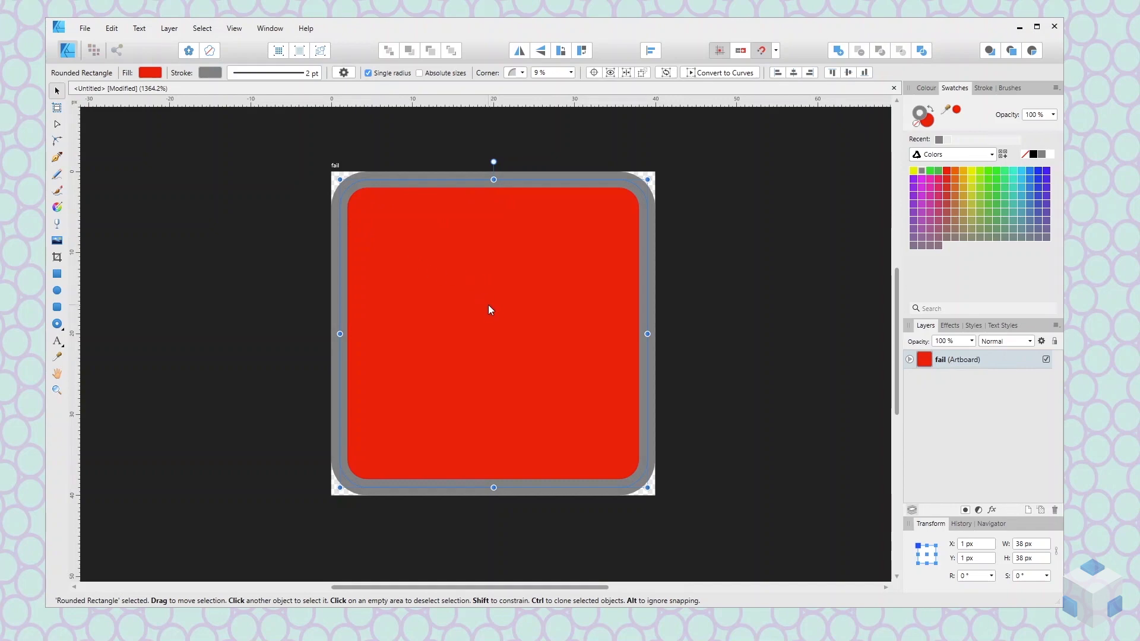
click(459, 157)
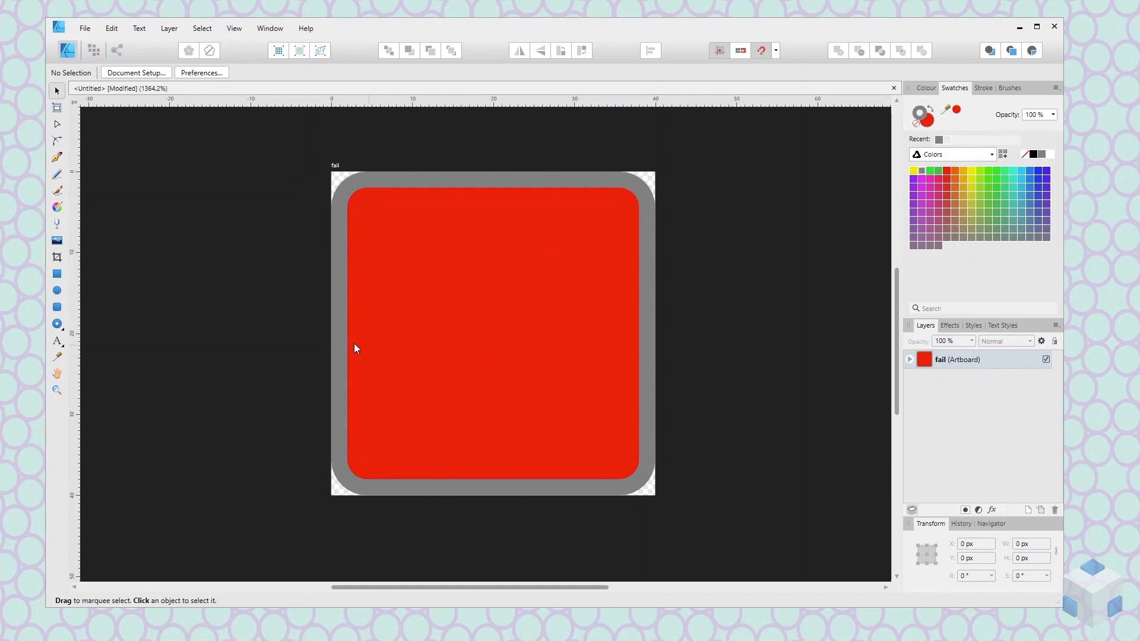
Draw an upright rounded rectangle about 8 x 27 px inside the red square, with a white fill and no stroke.
click(57, 309)
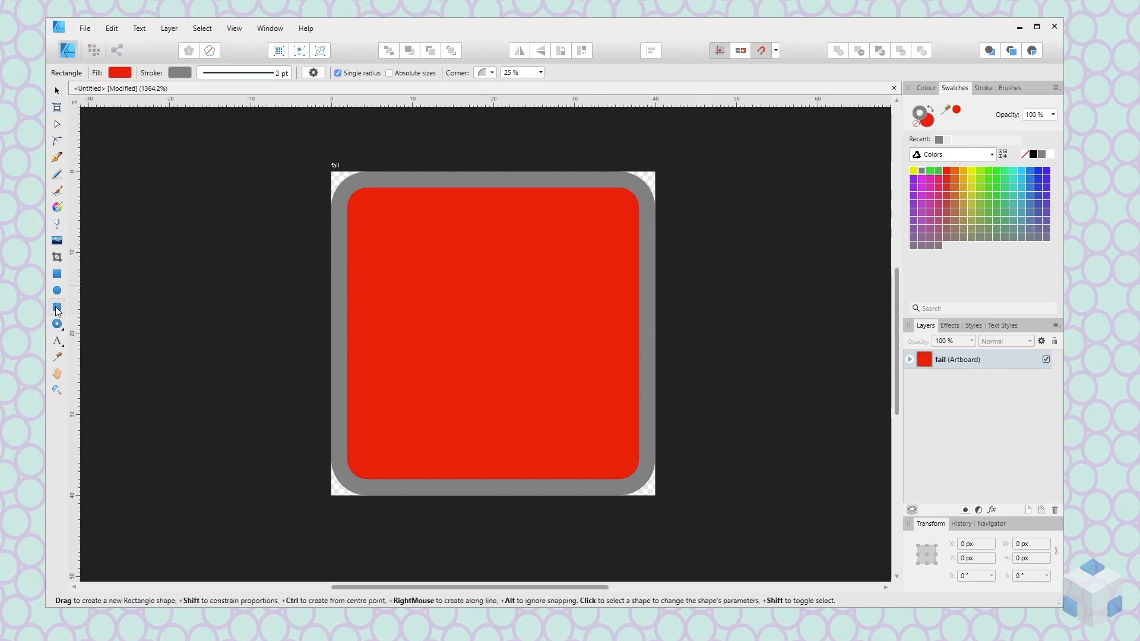
mouse_move(461, 219)
mouse_down()
mouse_move(502, 254)
mouse_move(527, 431)
mouse_up()
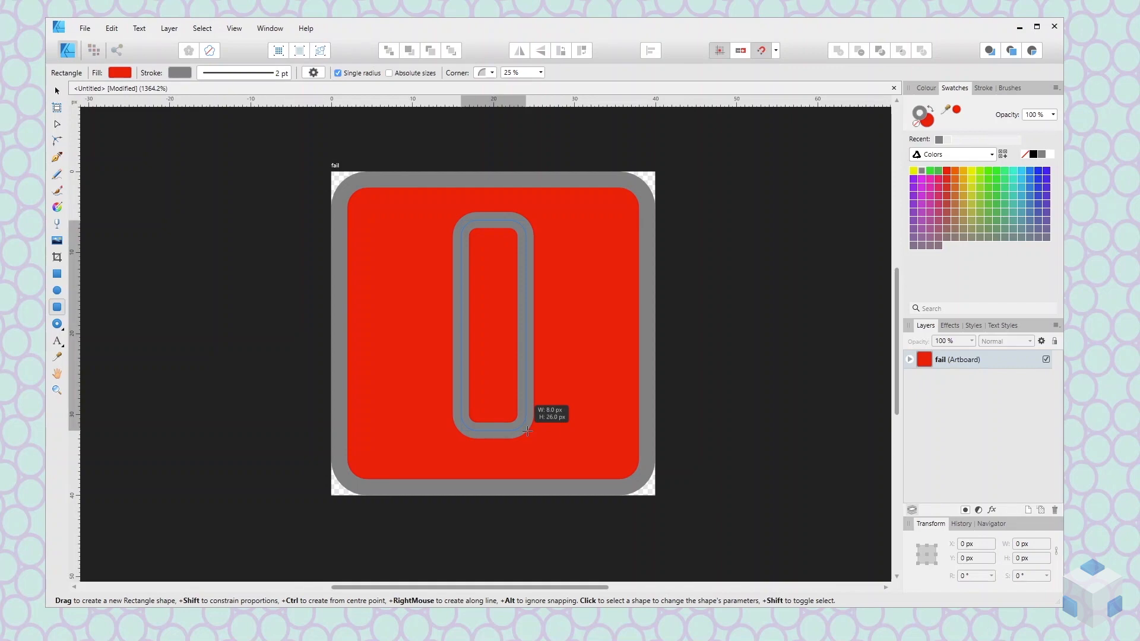
drag(528, 431, 524, 437)
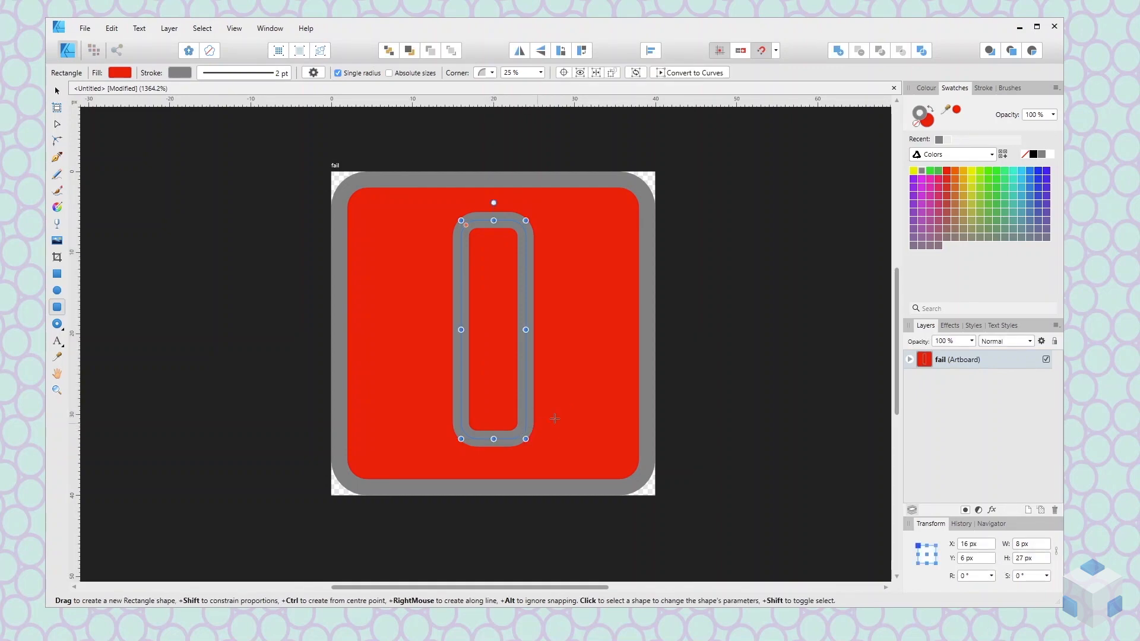
click(918, 125)
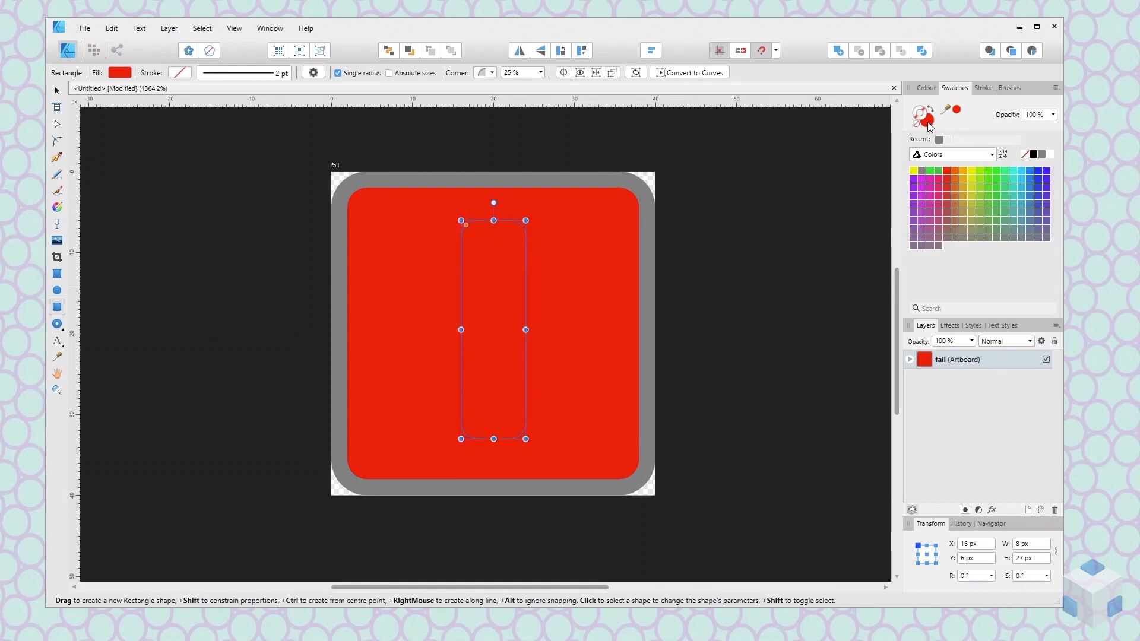
click(1050, 156)
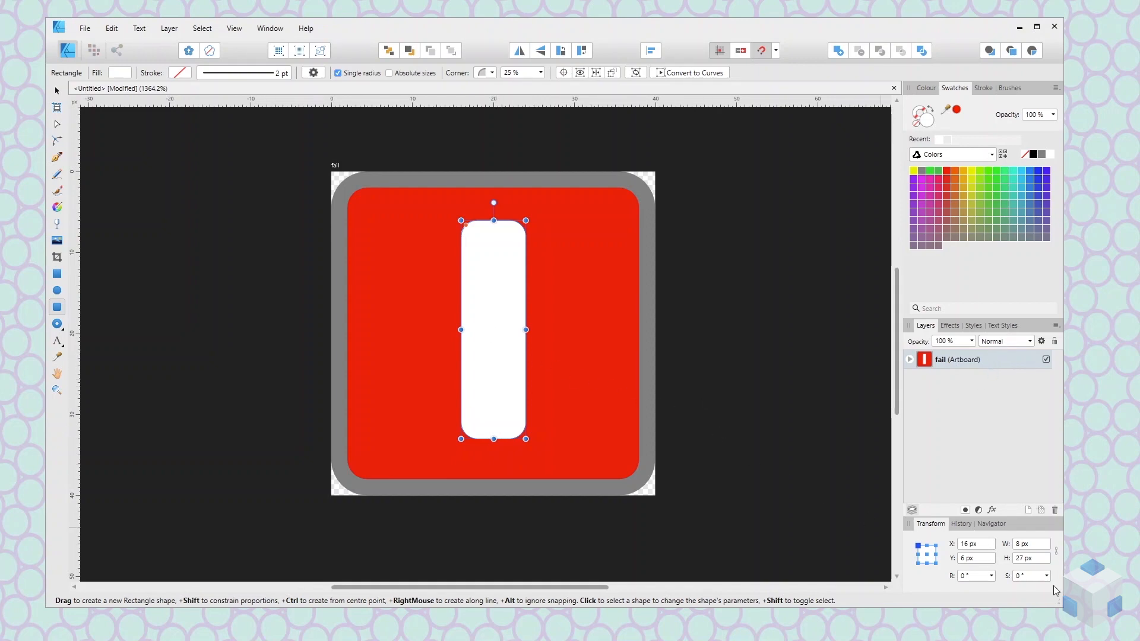
Set the white bar's height to 30 px and its width to 5 px.
click(1016, 558)
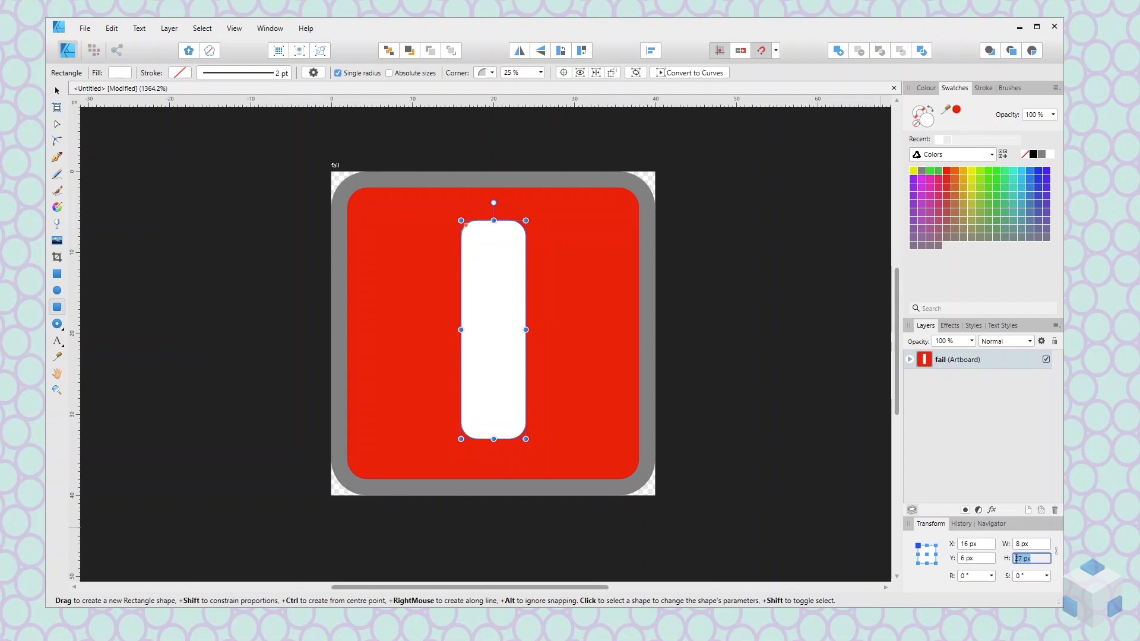
text(30)
click(1020, 545)
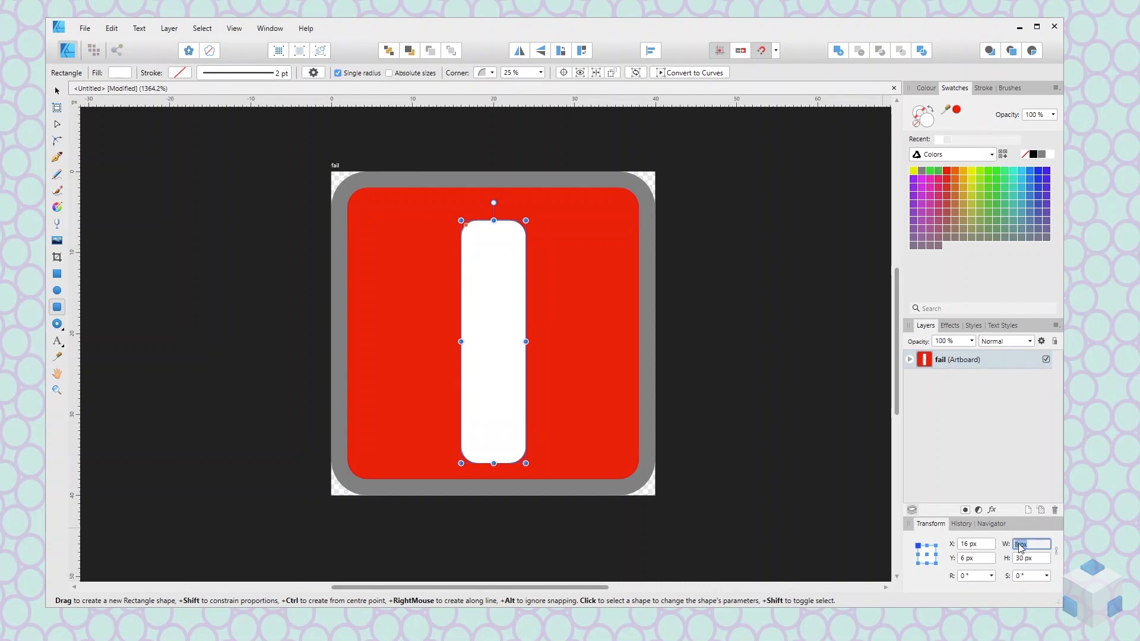
text(5)
key(Return)
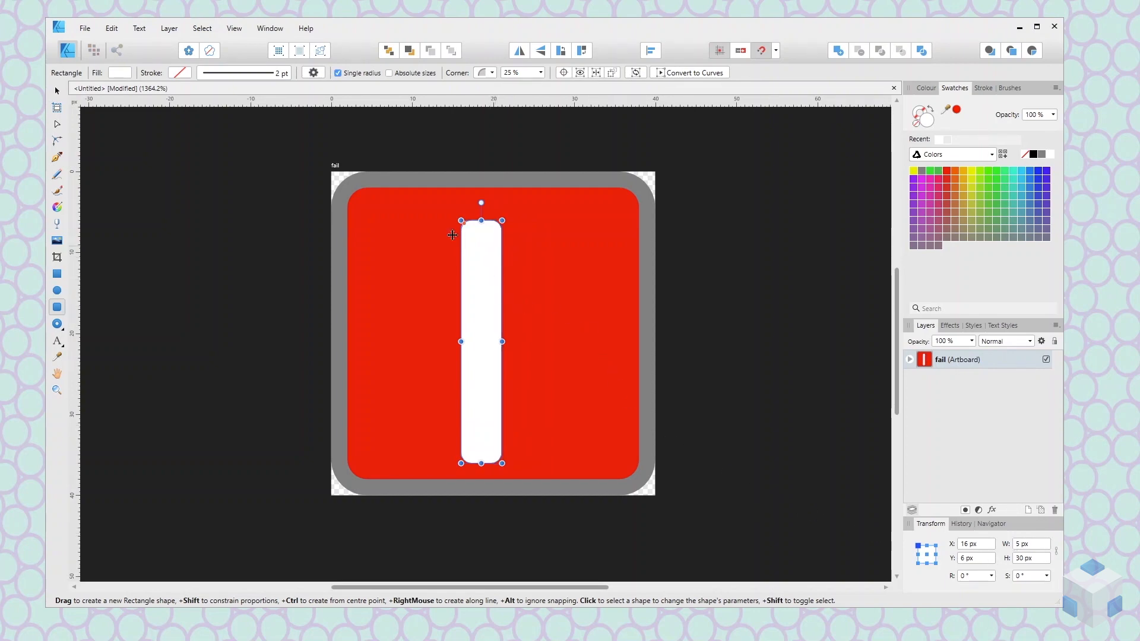
Set the corner radius of the white bar to 9 %.
click(57, 90)
click(202, 231)
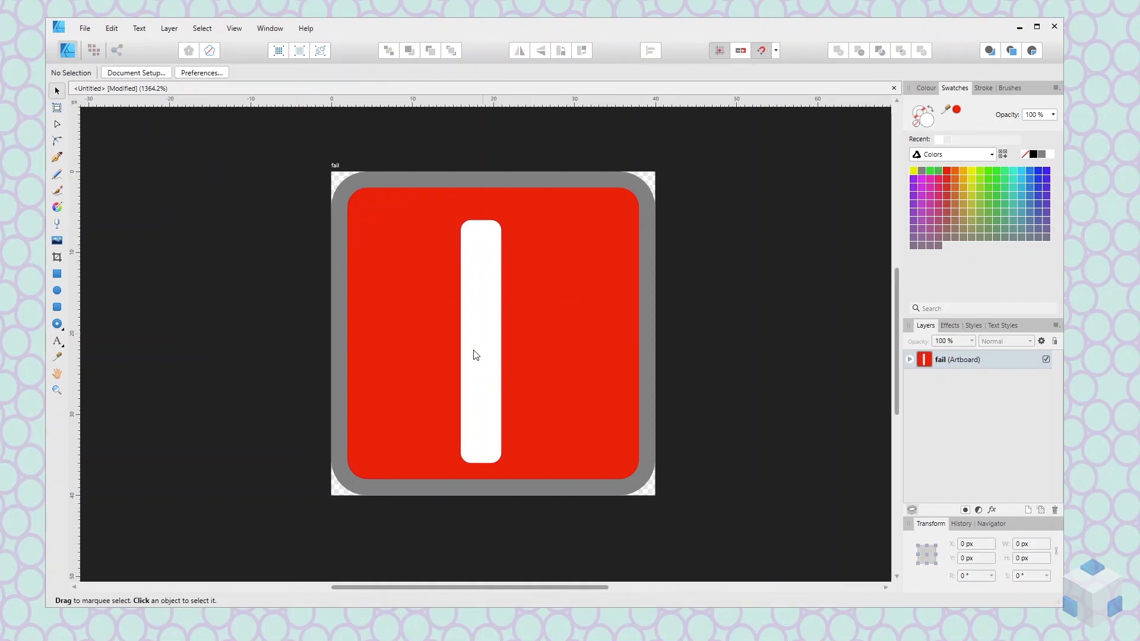
click(475, 244)
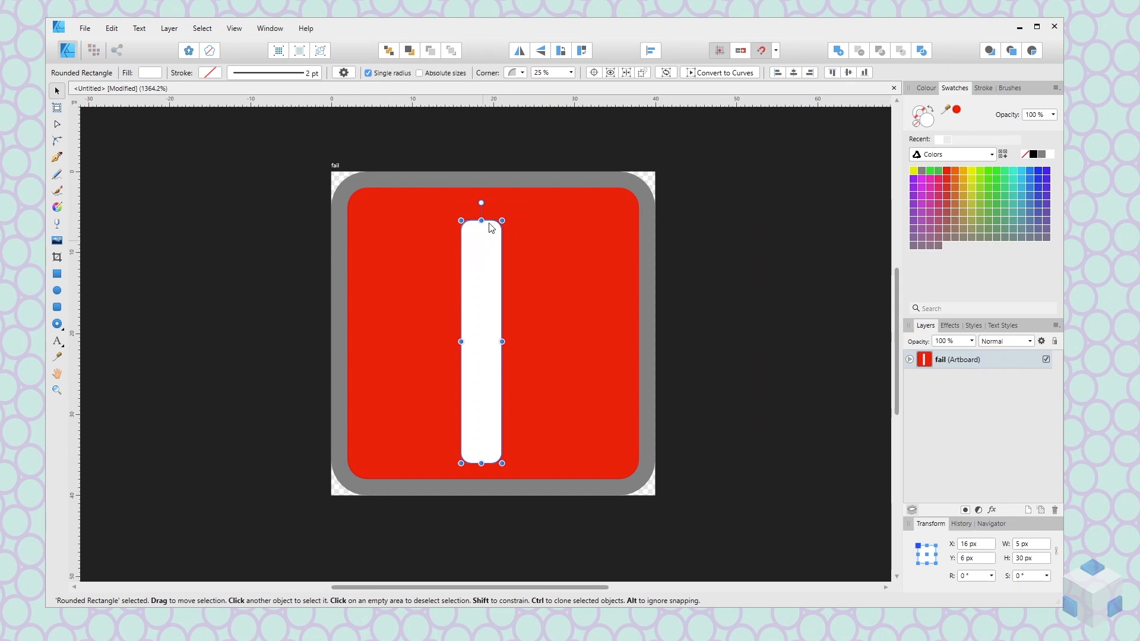
click(538, 73)
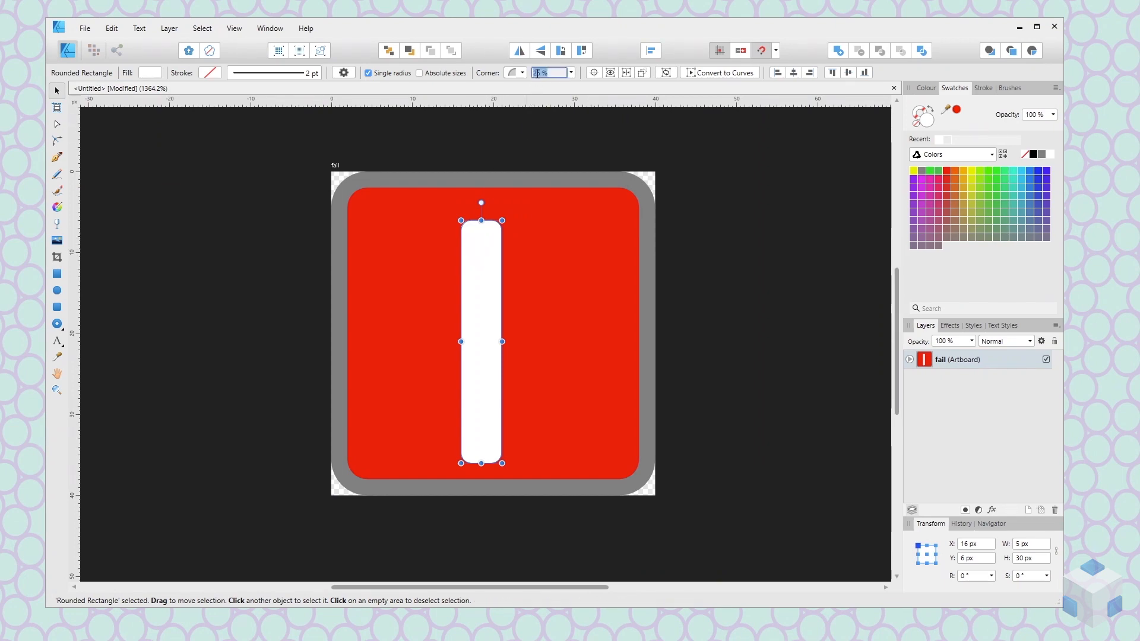
text(9)
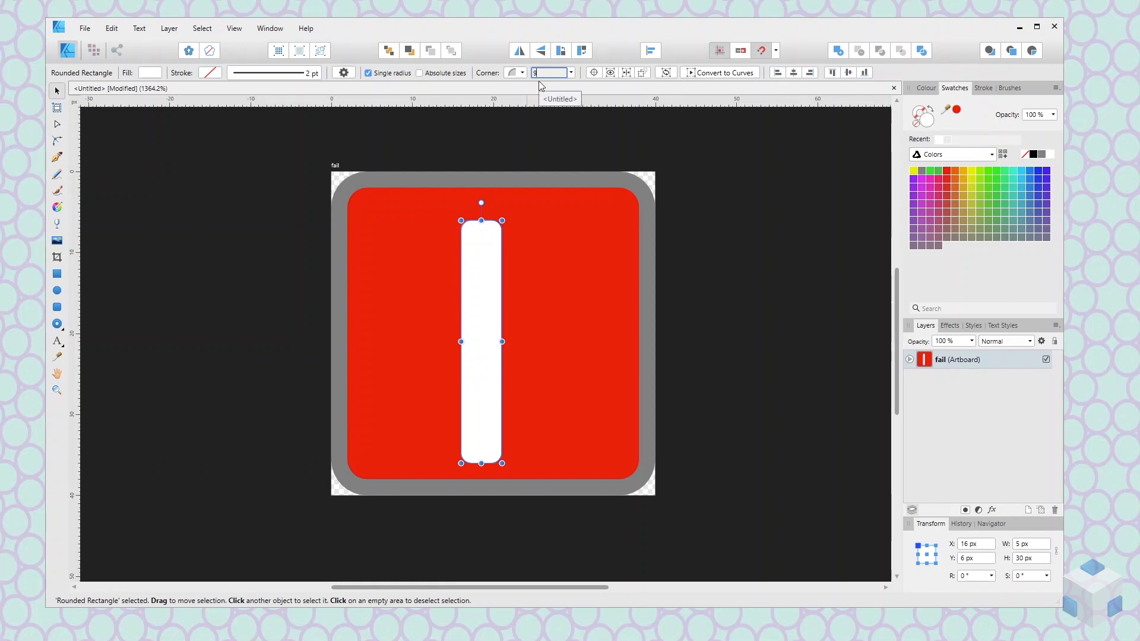
key(Return)
click(538, 265)
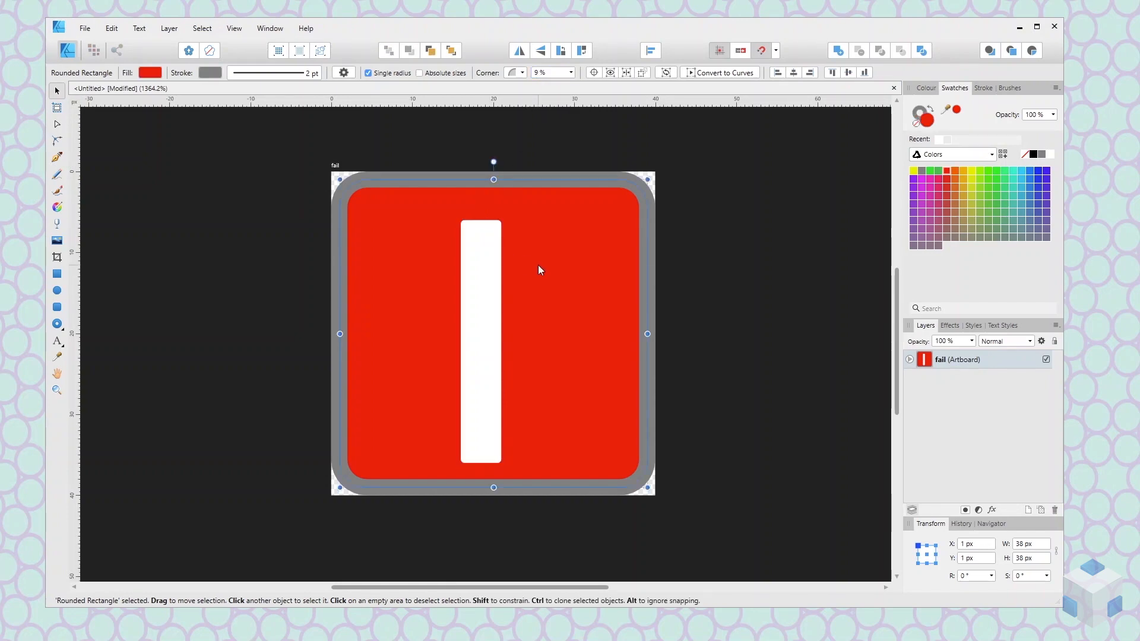
Rotate the white bar to -45° and centre it in the red square.
click(494, 289)
drag(482, 296, 491, 292)
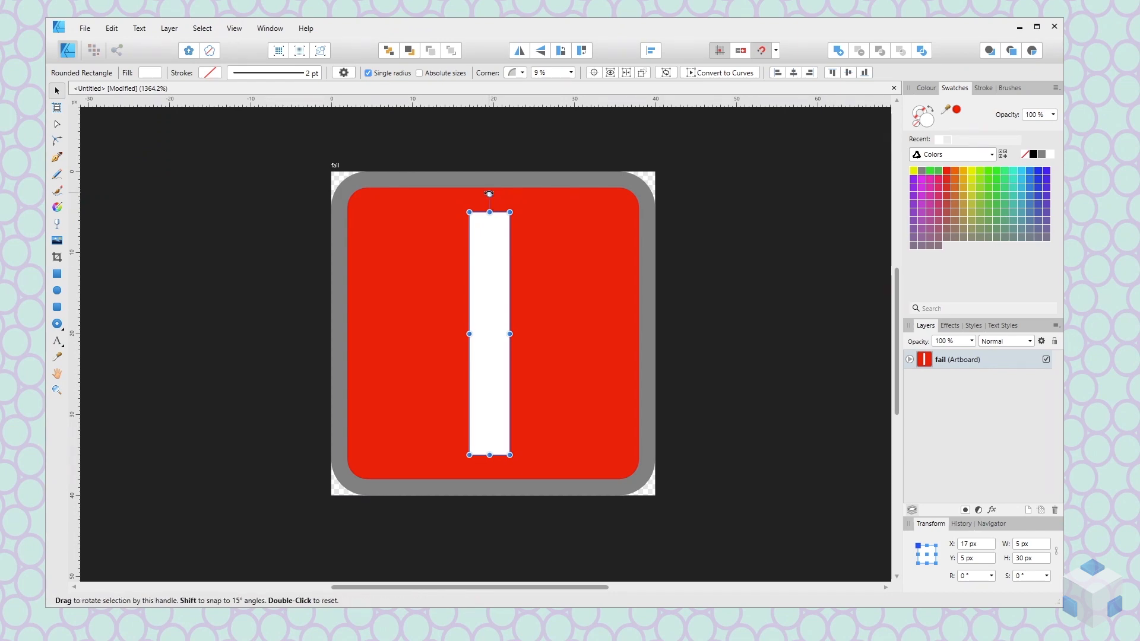
drag(492, 193, 572, 270)
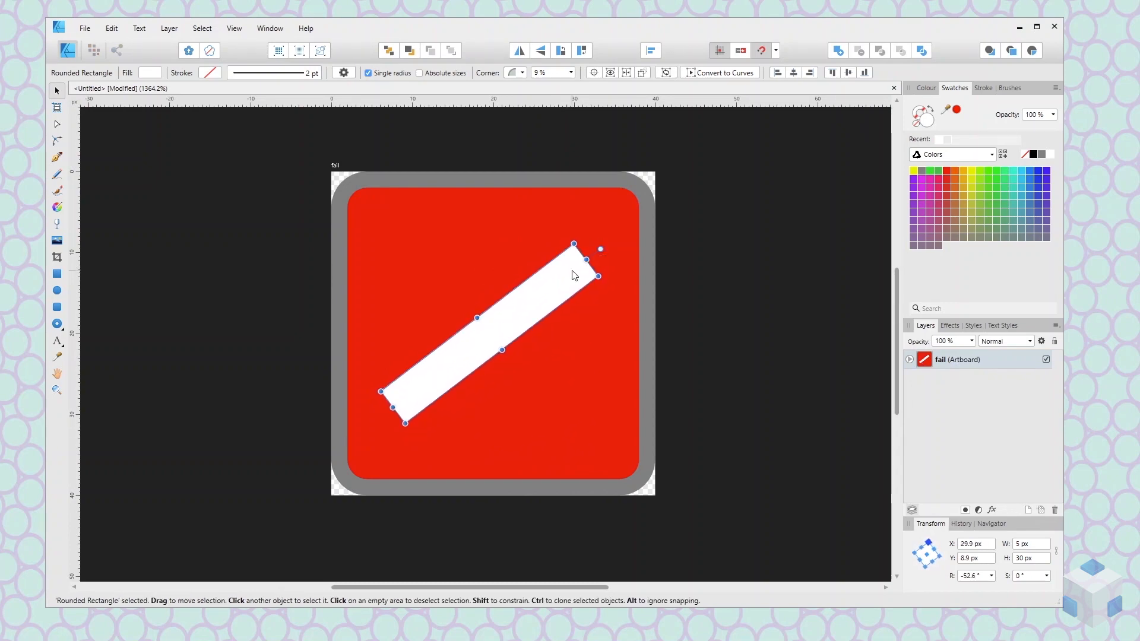
click(972, 577)
text(-)
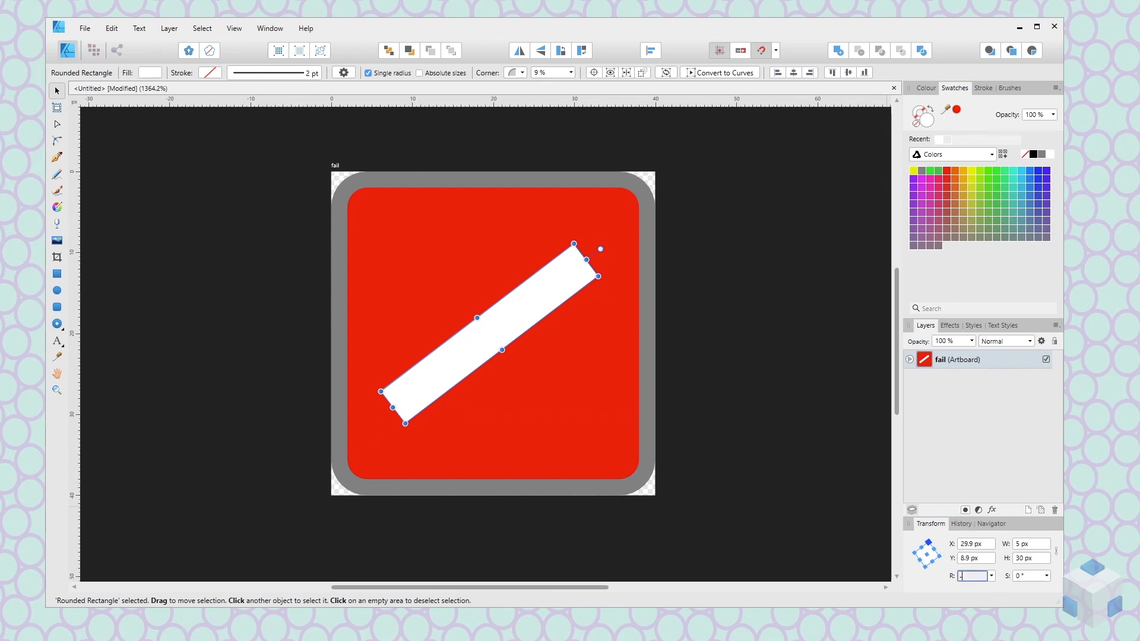
text(45)
key(Return)
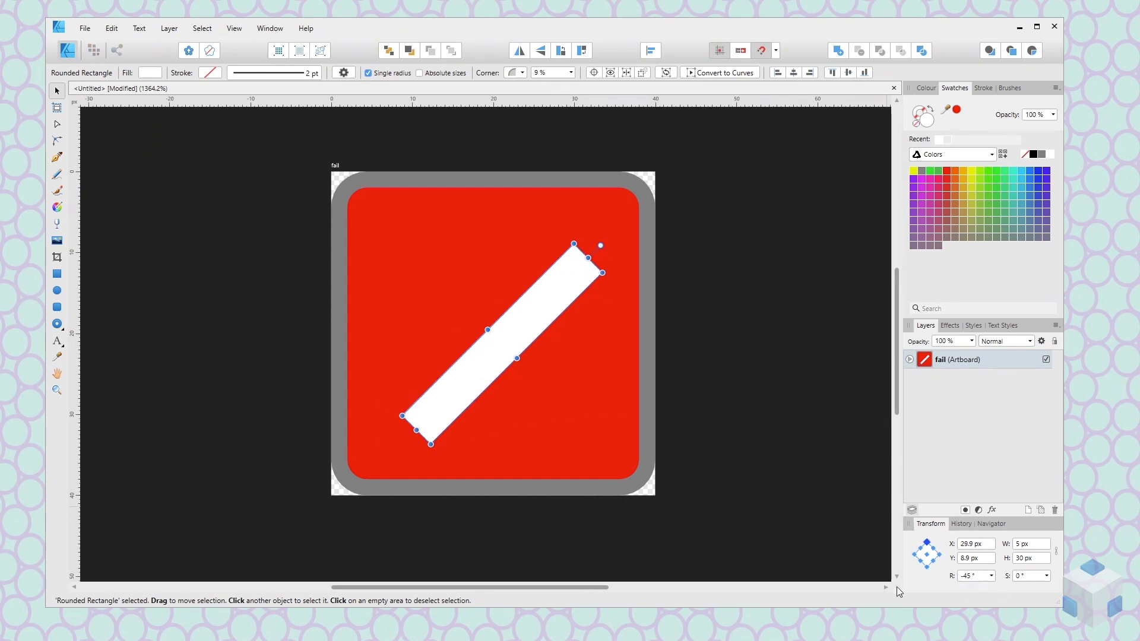
drag(515, 334, 514, 327)
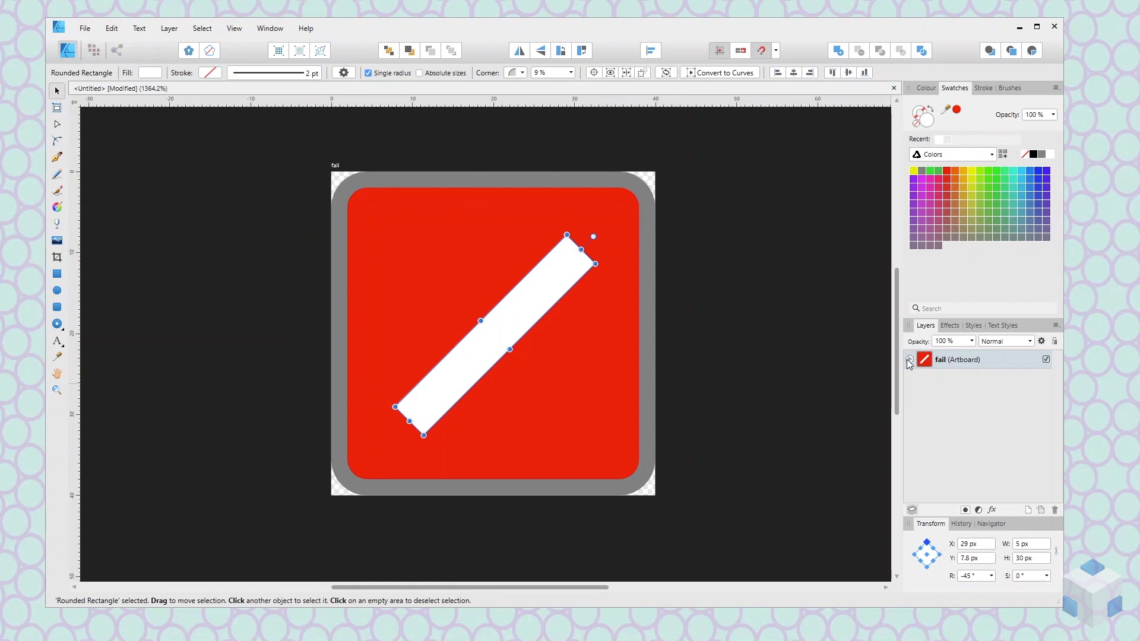
Duplicate the diagonal white bar and rotate the copy to 45° so the two bars form an X.
click(910, 359)
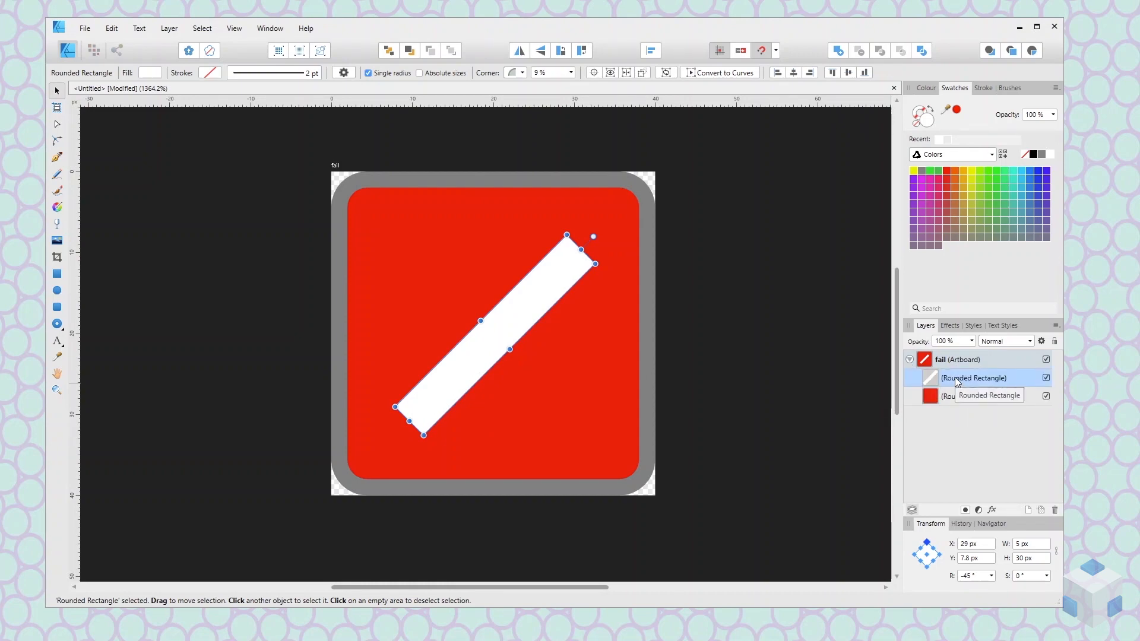
double_click(954, 376)
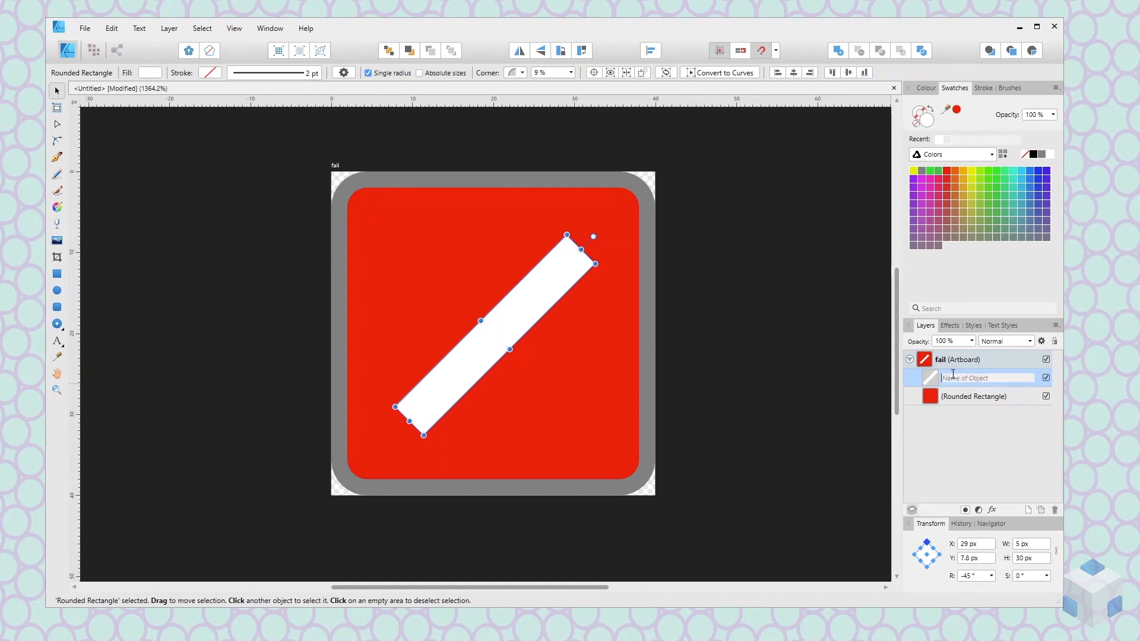
key(Escape)
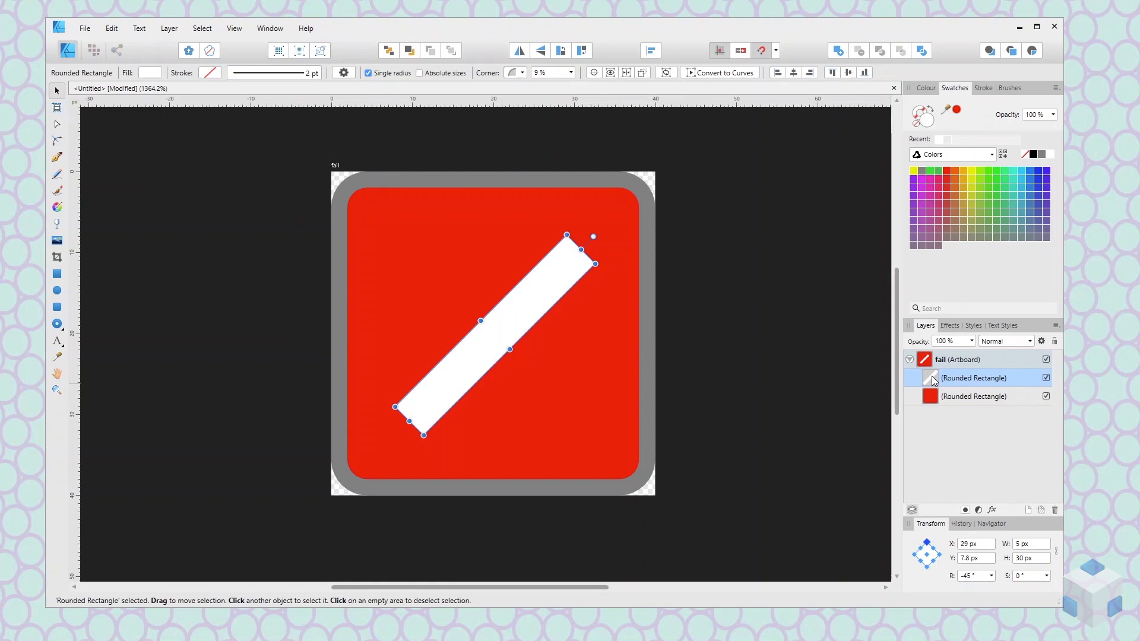
key(ctrl+j)
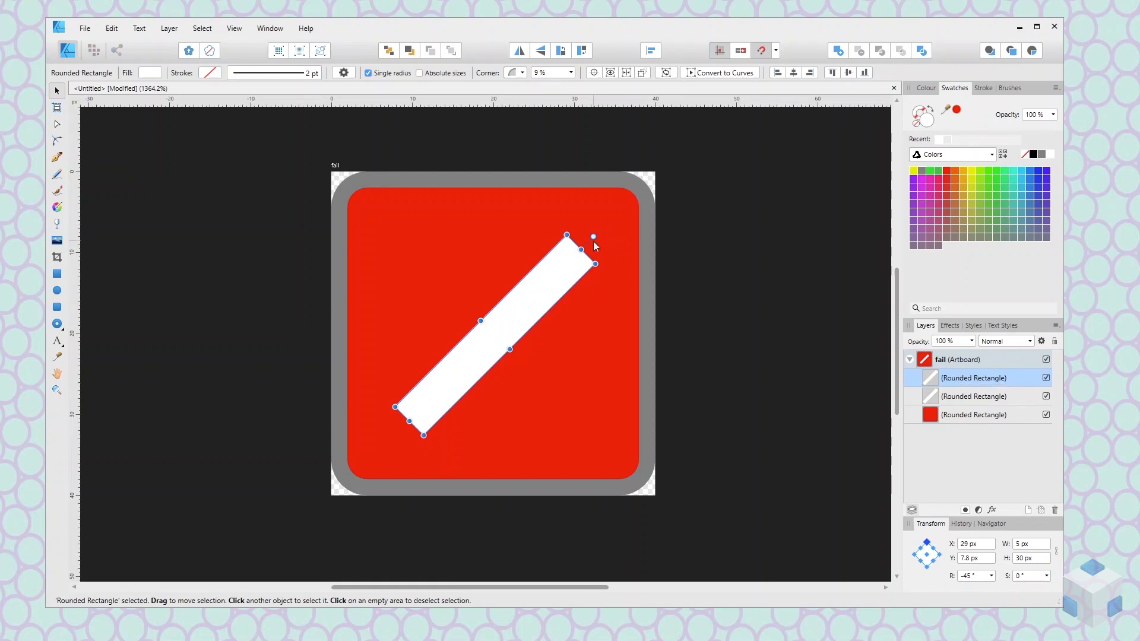
drag(594, 237, 417, 261)
click(969, 577)
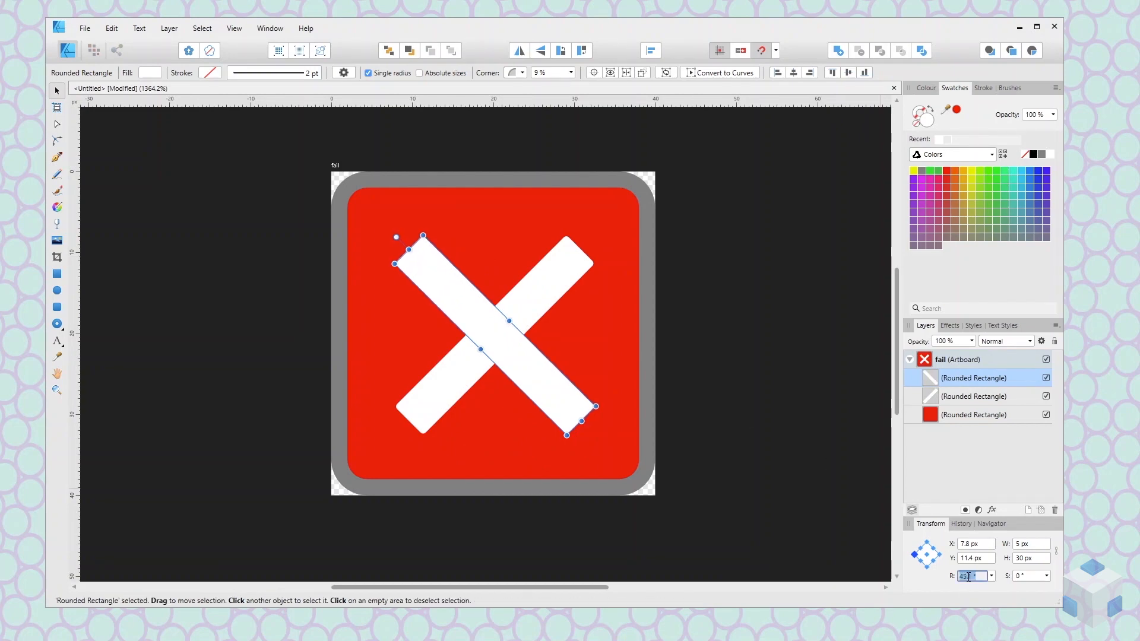
text(45)
key(Return)
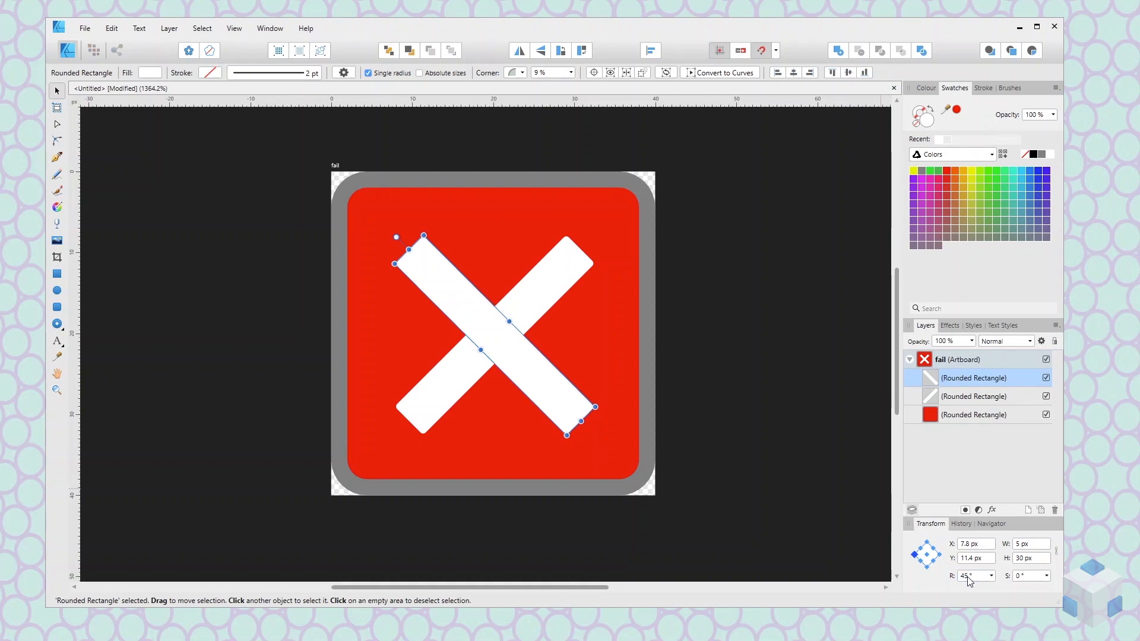
click(829, 421)
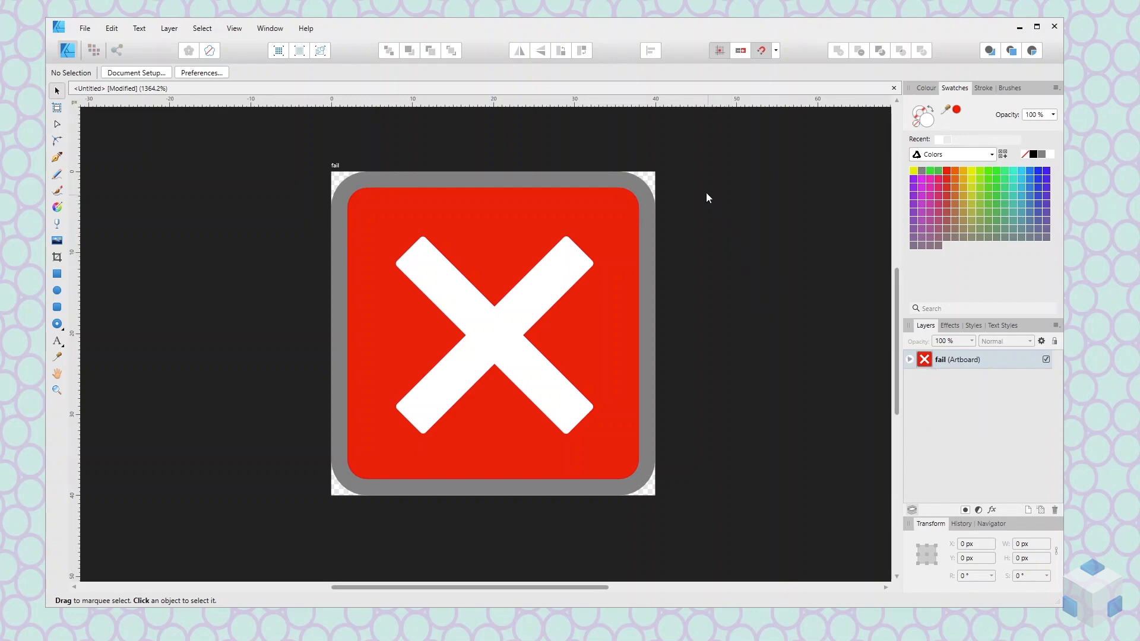
Duplicate the "fail" artboard with its contents and place the copy beside the original, at about X 46 px, Y 0 px.
scroll(706, 193, down, 2)
scroll(707, 197, down, 1)
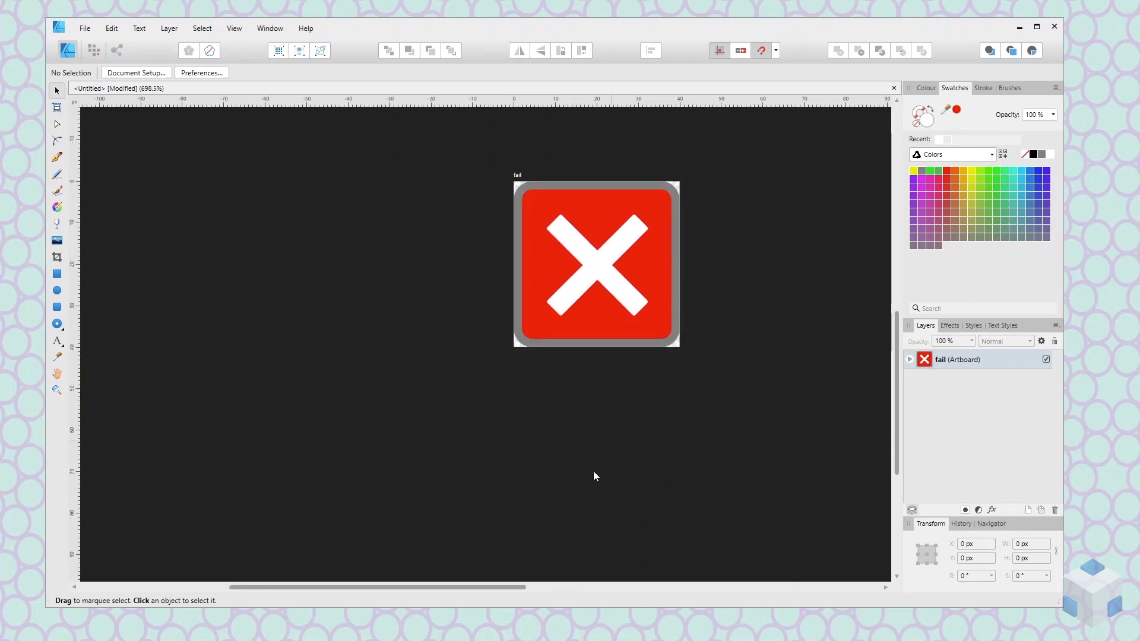
drag(486, 589, 753, 595)
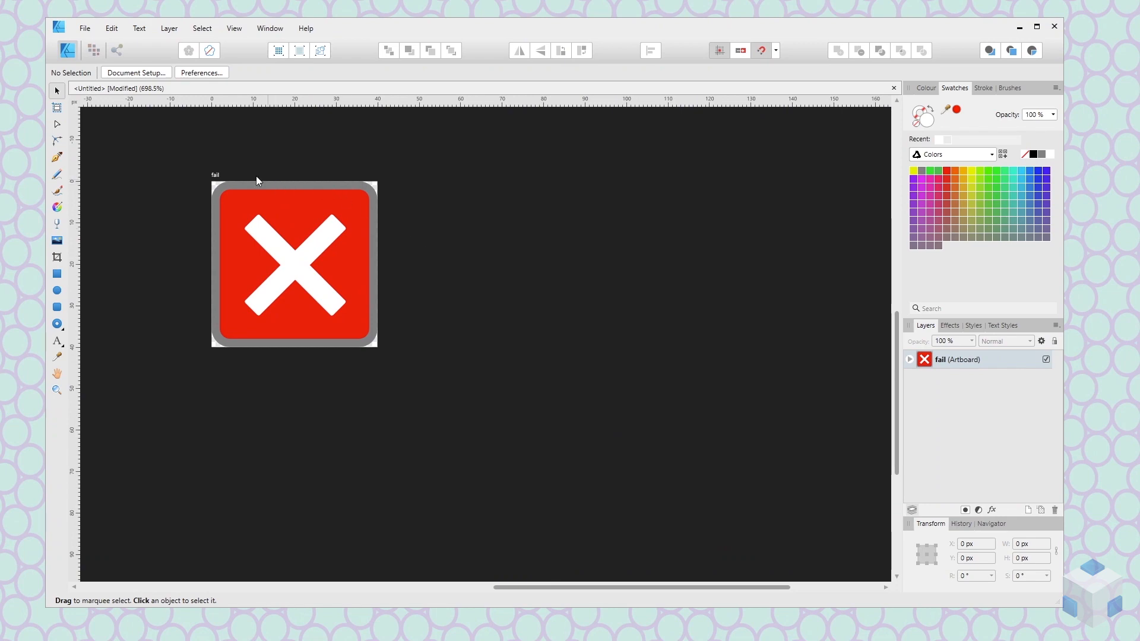
click(216, 176)
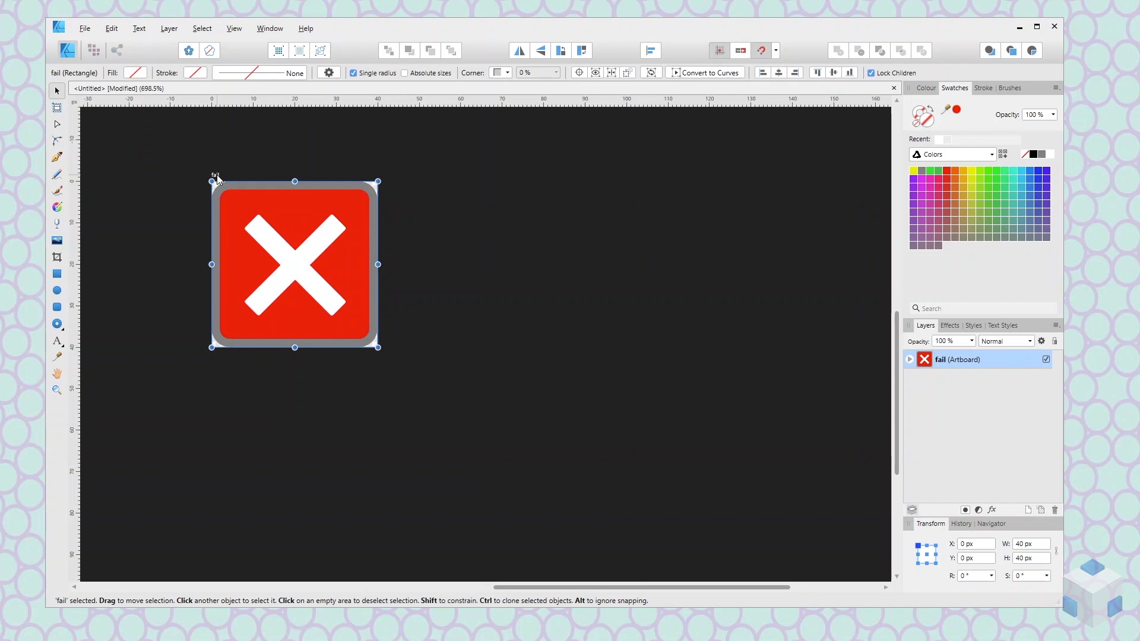
mouse_move(216, 174)
mouse_down()
mouse_move(377, 216)
mouse_move(410, 178)
mouse_up()
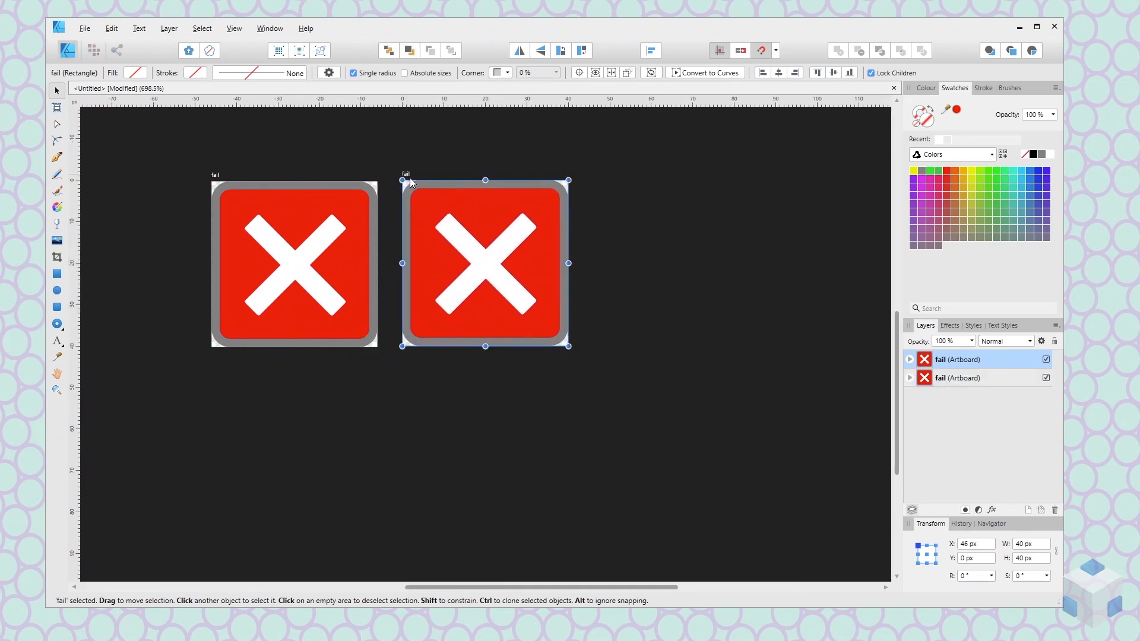
Rename the copied artboard as "stop" and select the "fail" artboard.
double_click(940, 360)
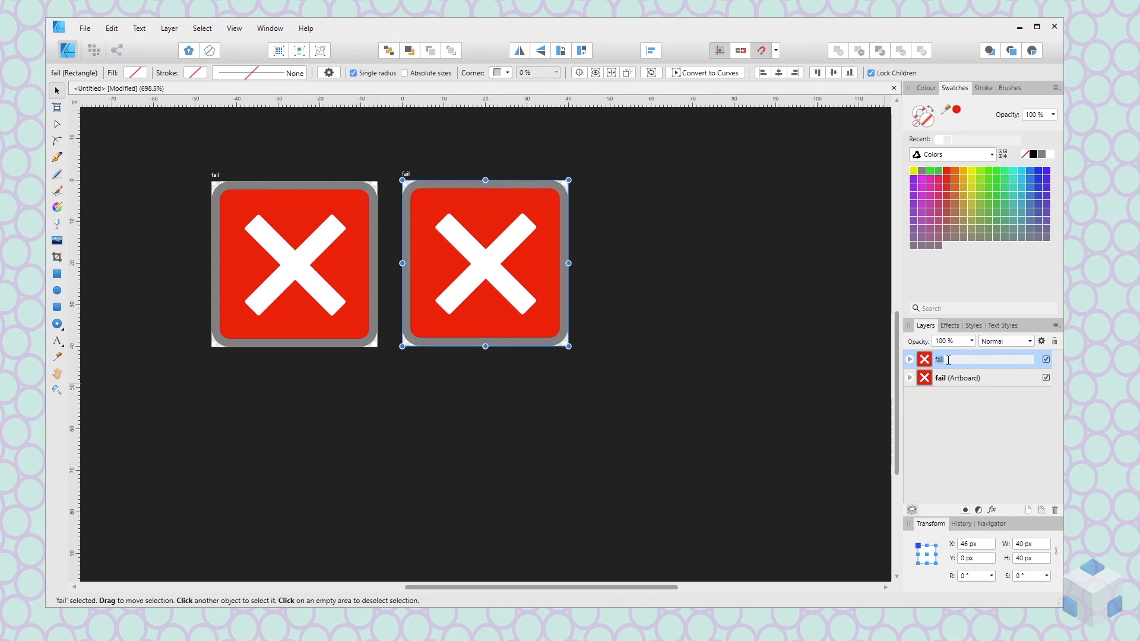
text(stop)
key(Return)
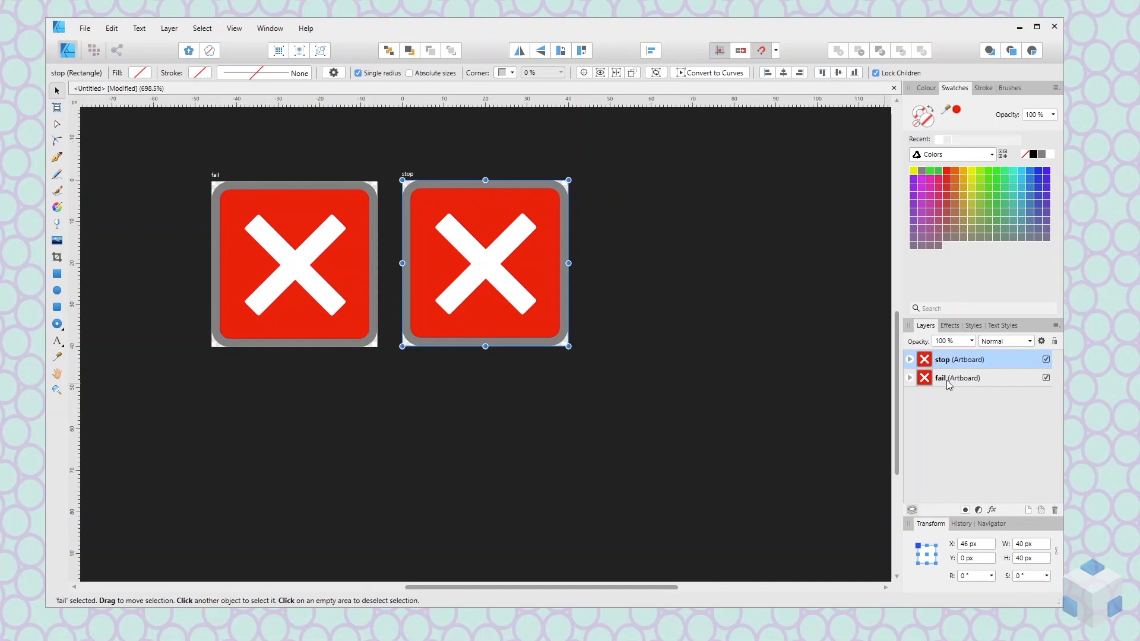
click(948, 381)
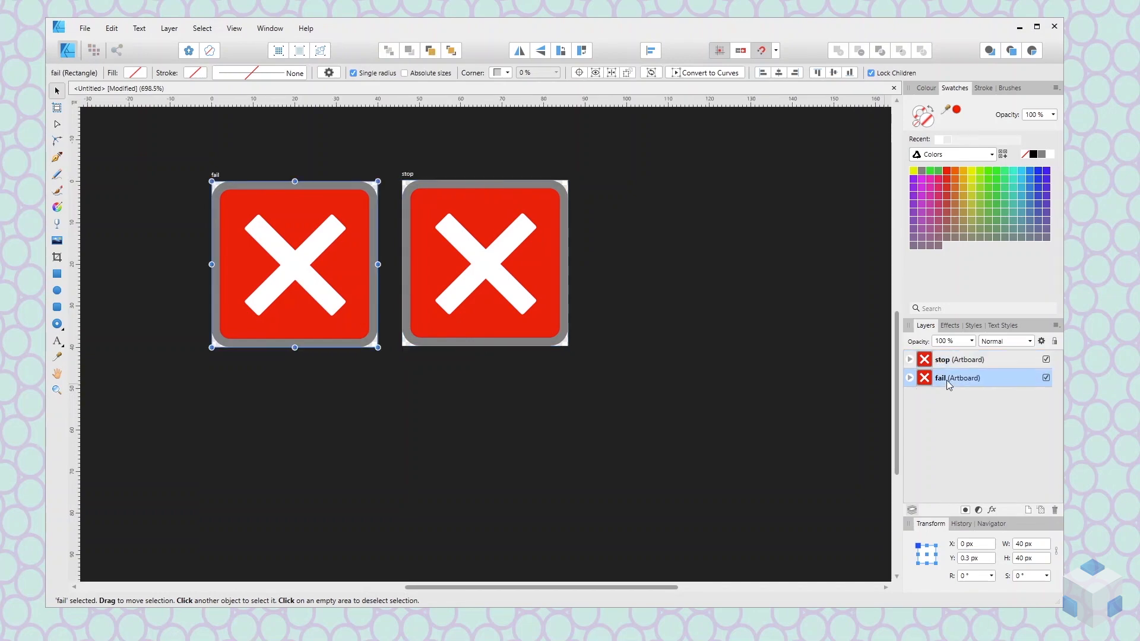
Fill the rounded square inside the "stop" artboard with light grey, about C4C2C2.
click(951, 361)
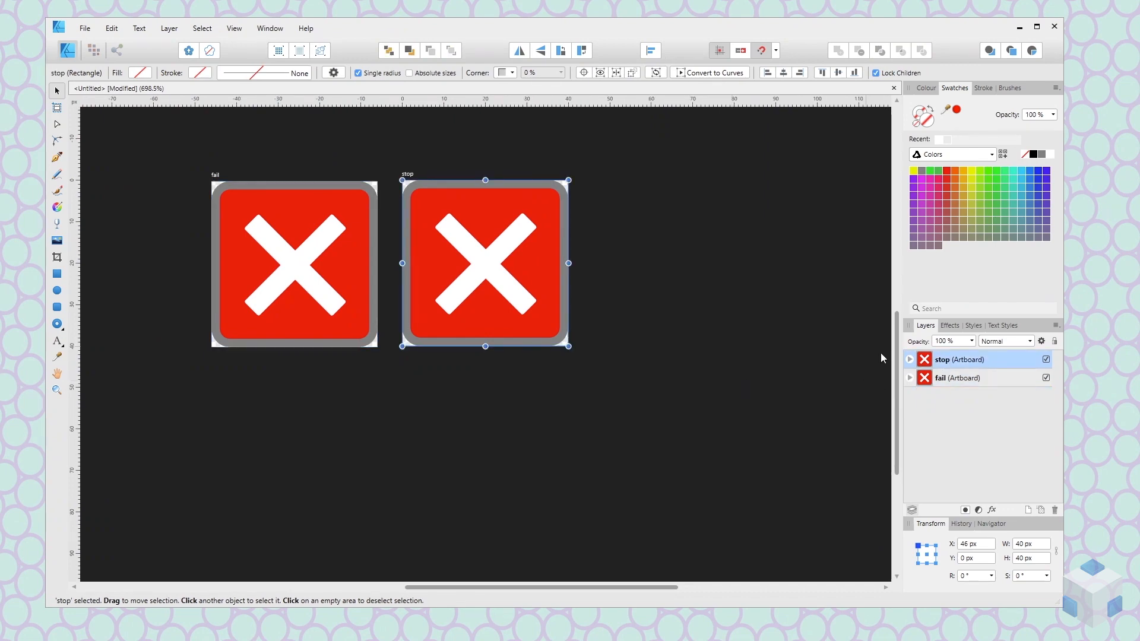
click(910, 360)
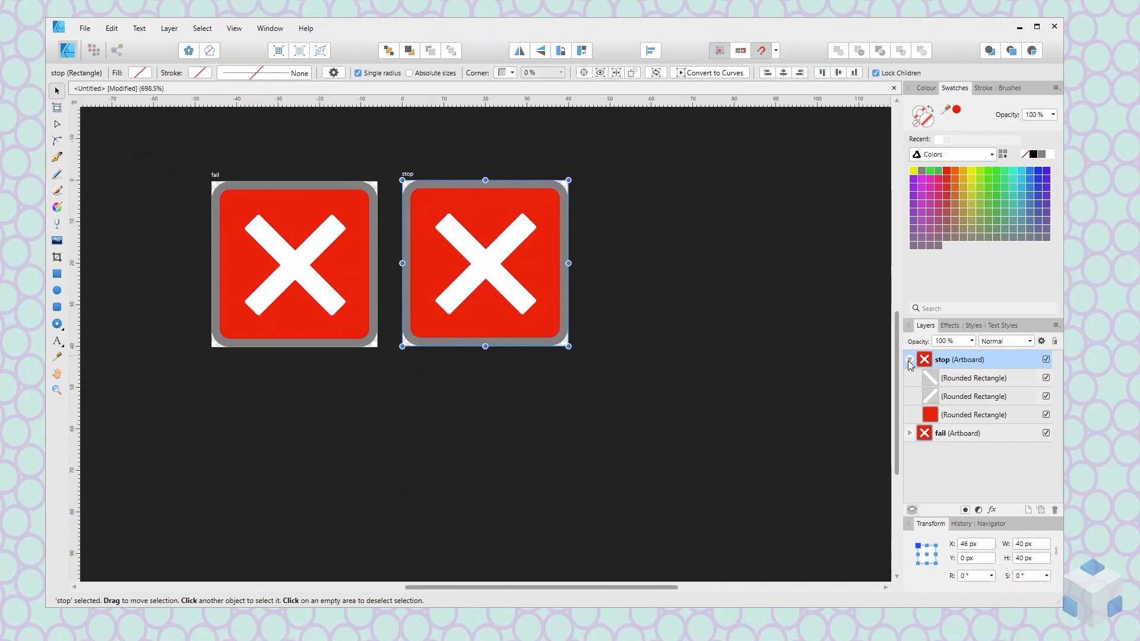
click(956, 417)
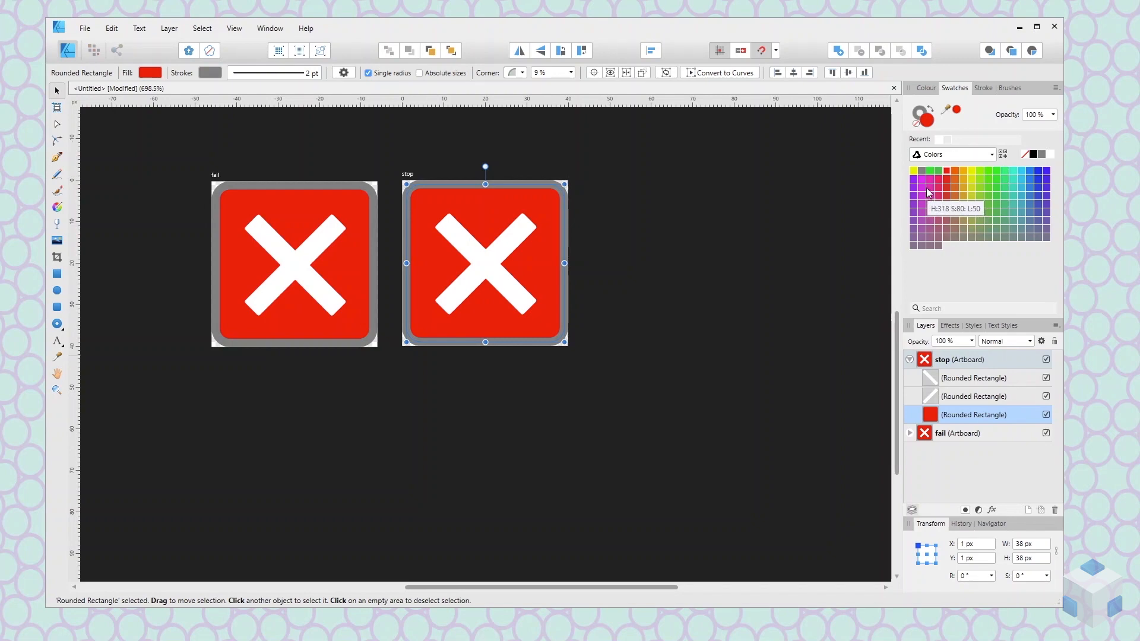
click(922, 172)
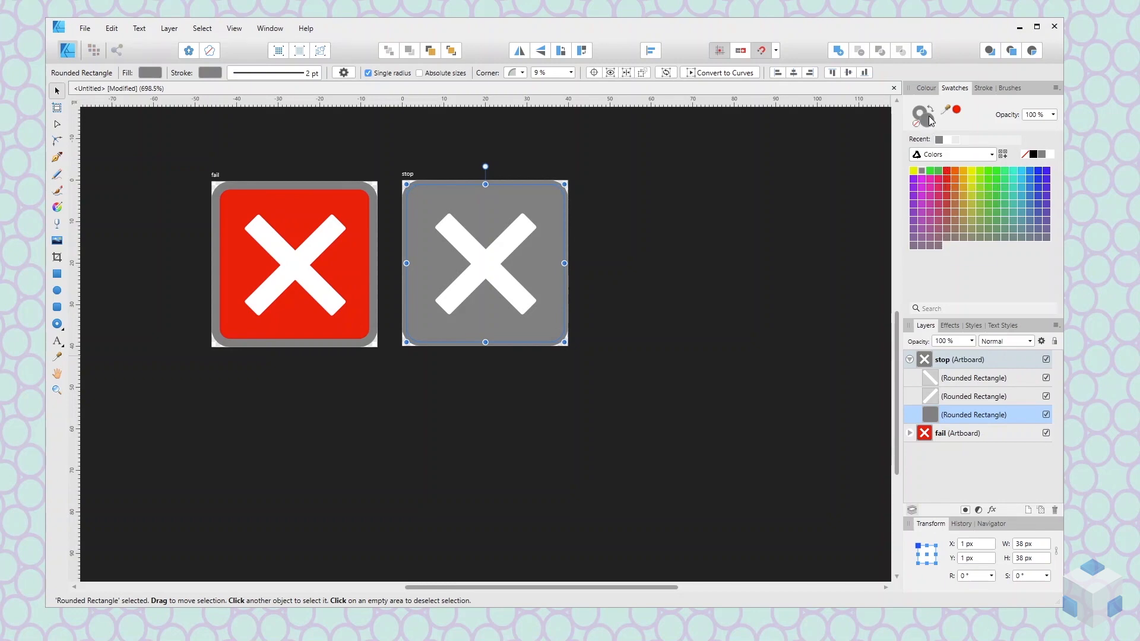
double_click(930, 118)
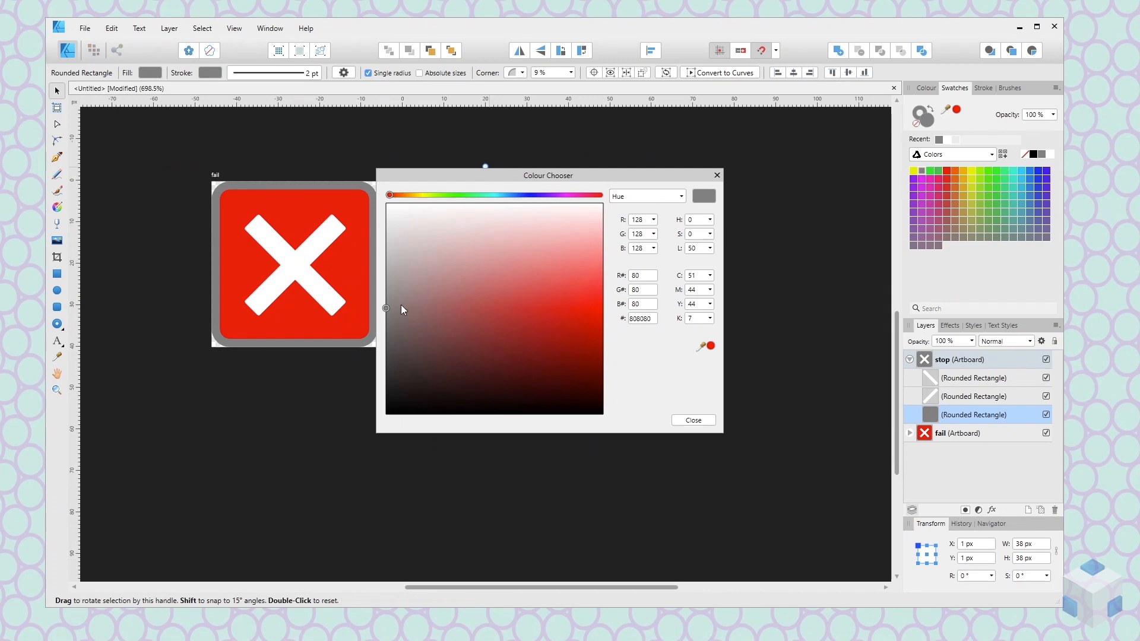
drag(387, 307, 389, 253)
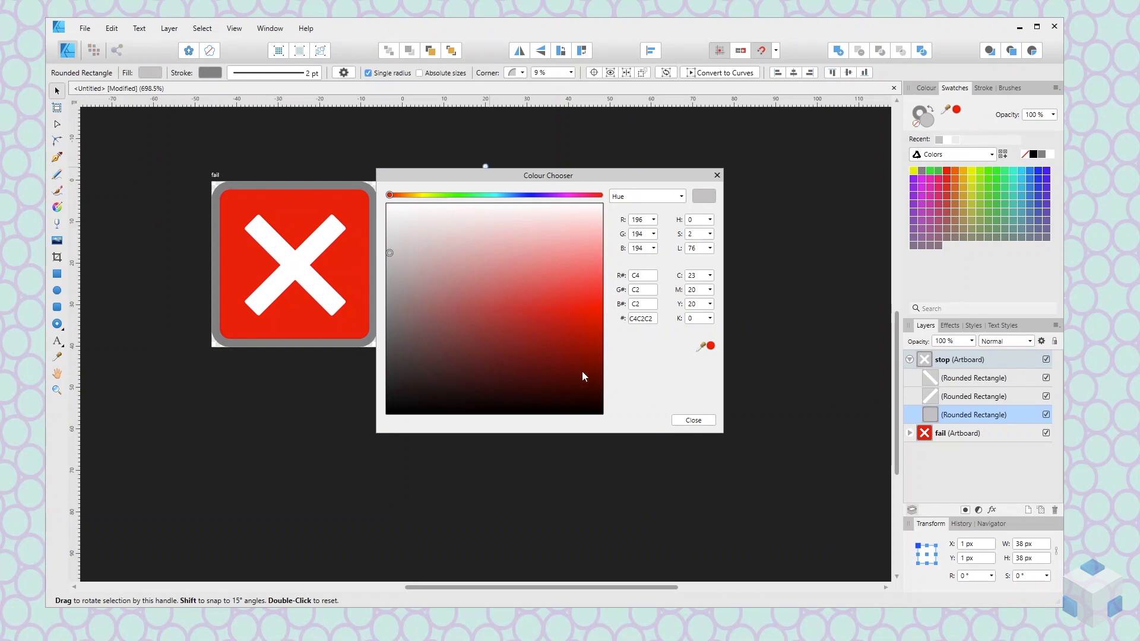
click(694, 421)
click(639, 336)
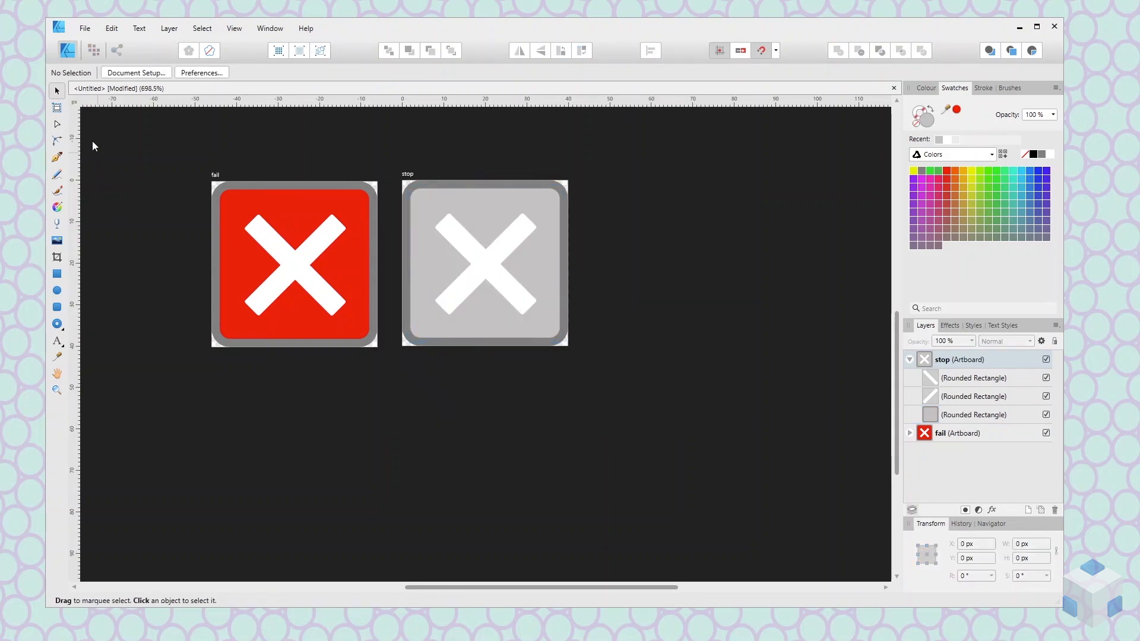
Duplicate the "stop" artboard beside the original at about X 91.6 px, Y 0 px, and rename the copy "ok".
click(408, 179)
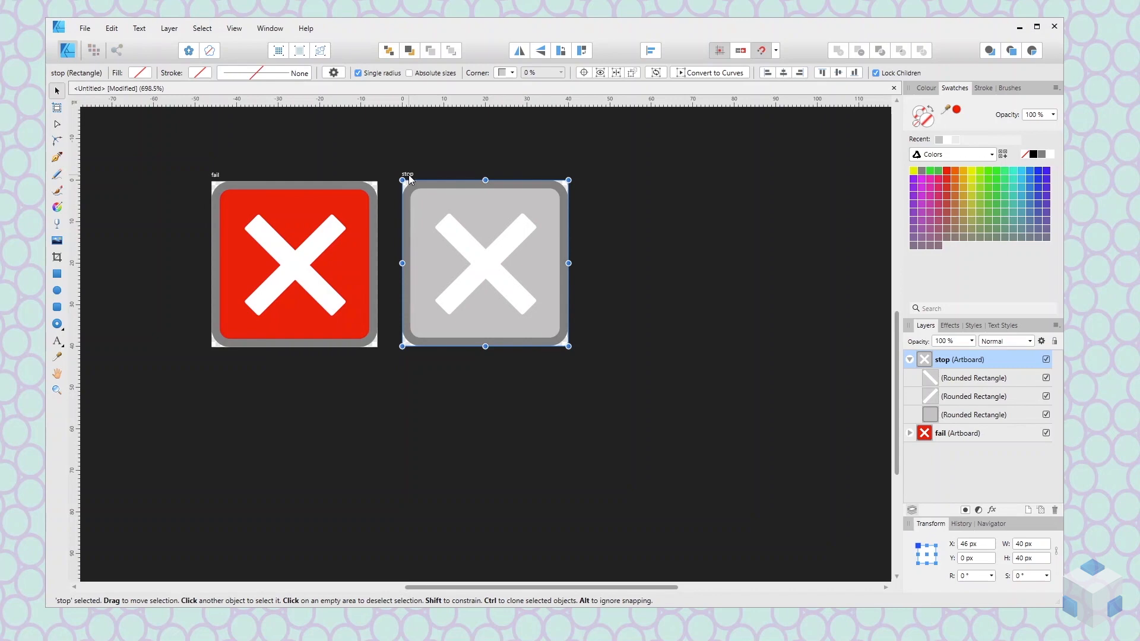
drag(410, 178, 597, 177)
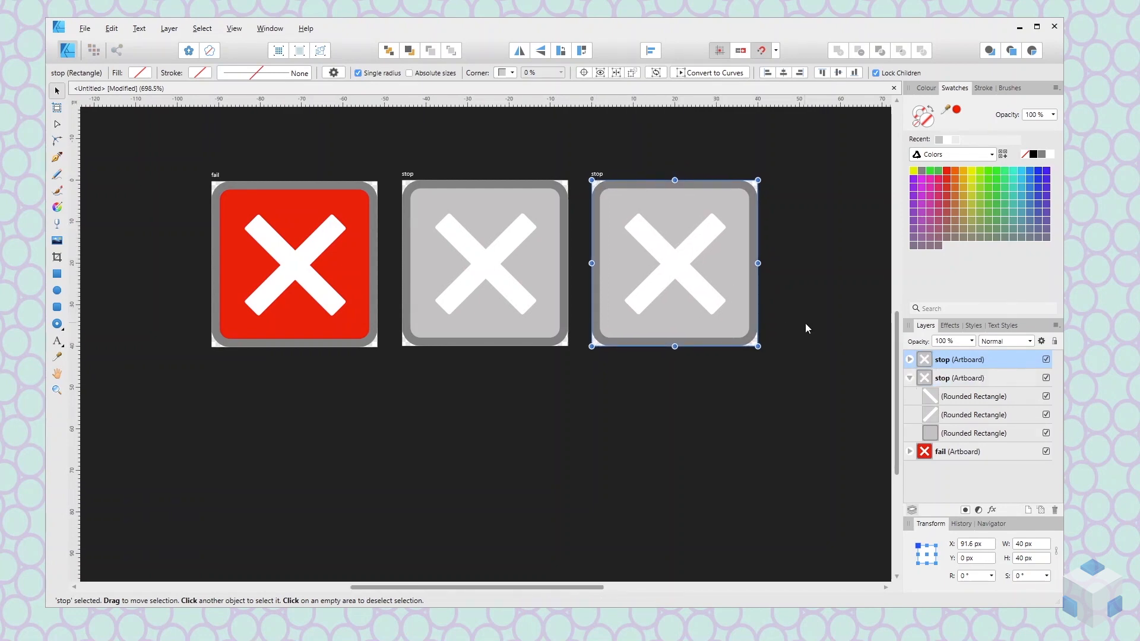
click(910, 377)
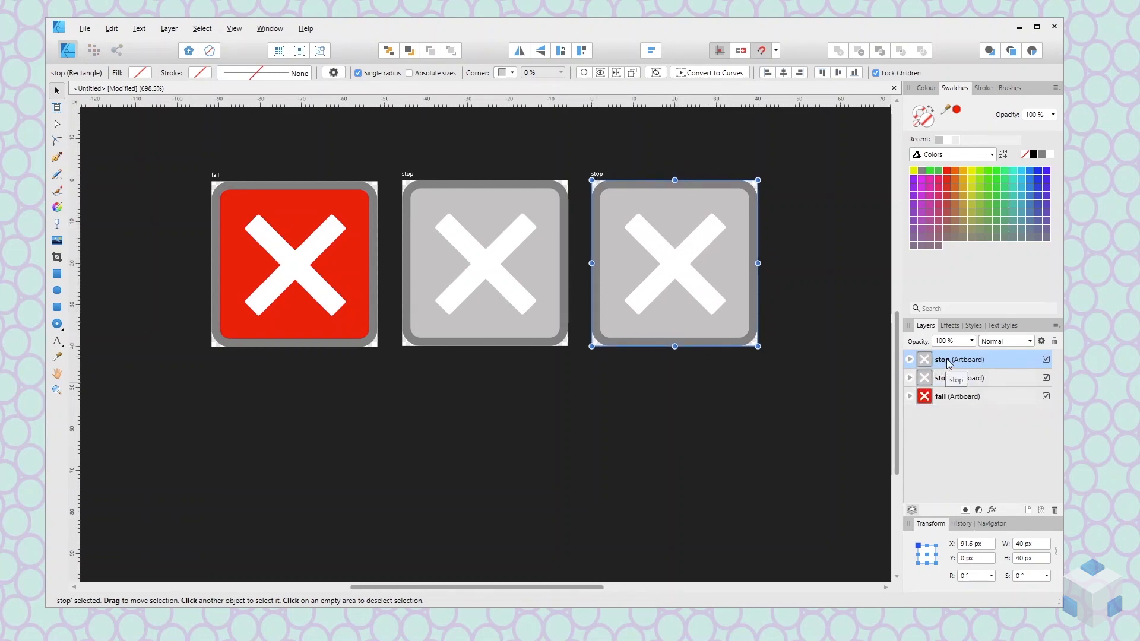
double_click(948, 361)
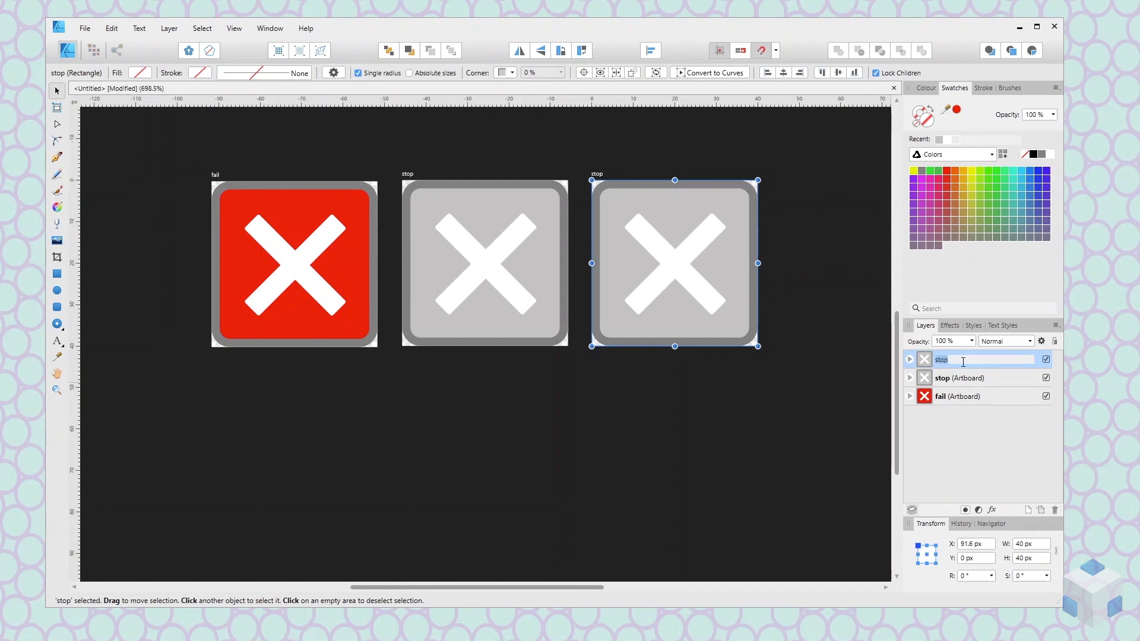
text(ok)
key(Return)
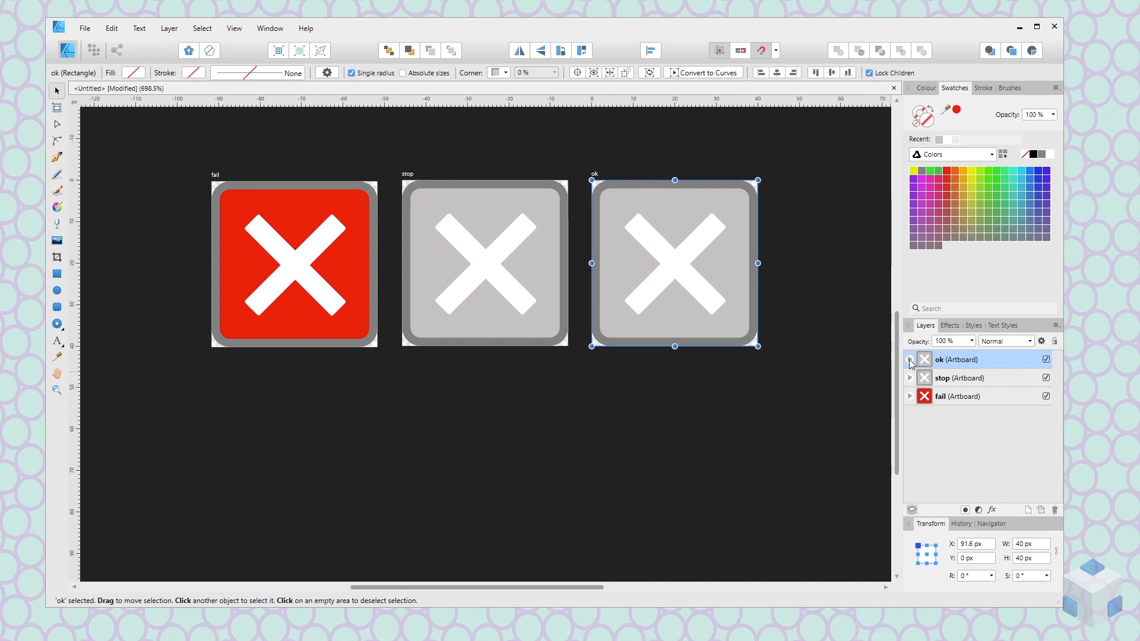
Fill the rounded square inside the "ok" artboard with the muted green swatch H:127 S:50 L:50.
click(910, 359)
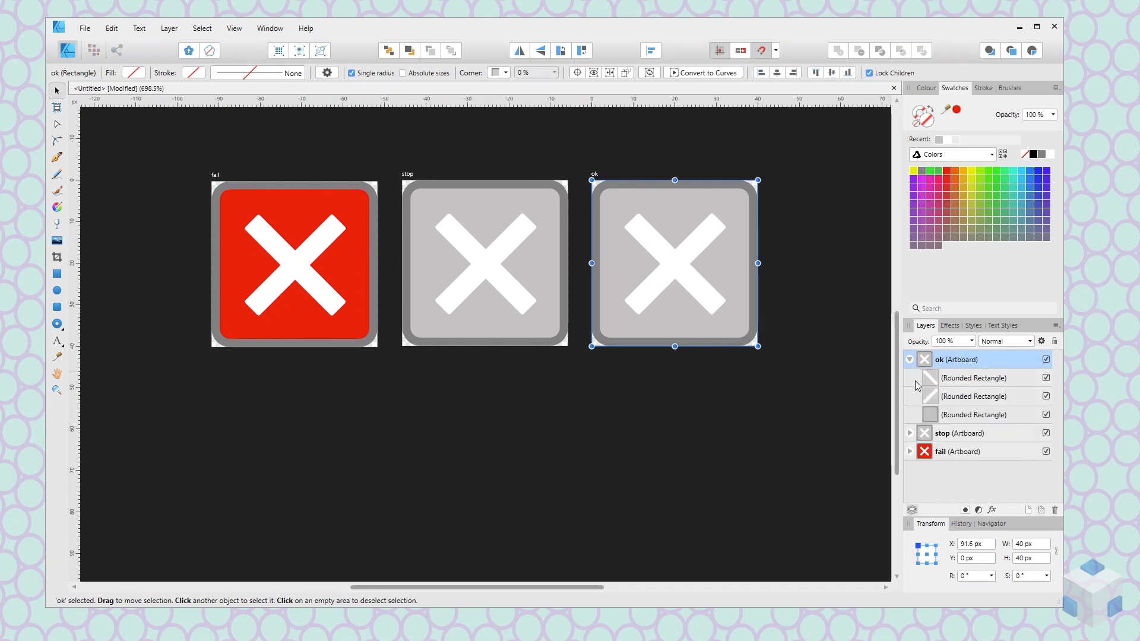
click(958, 417)
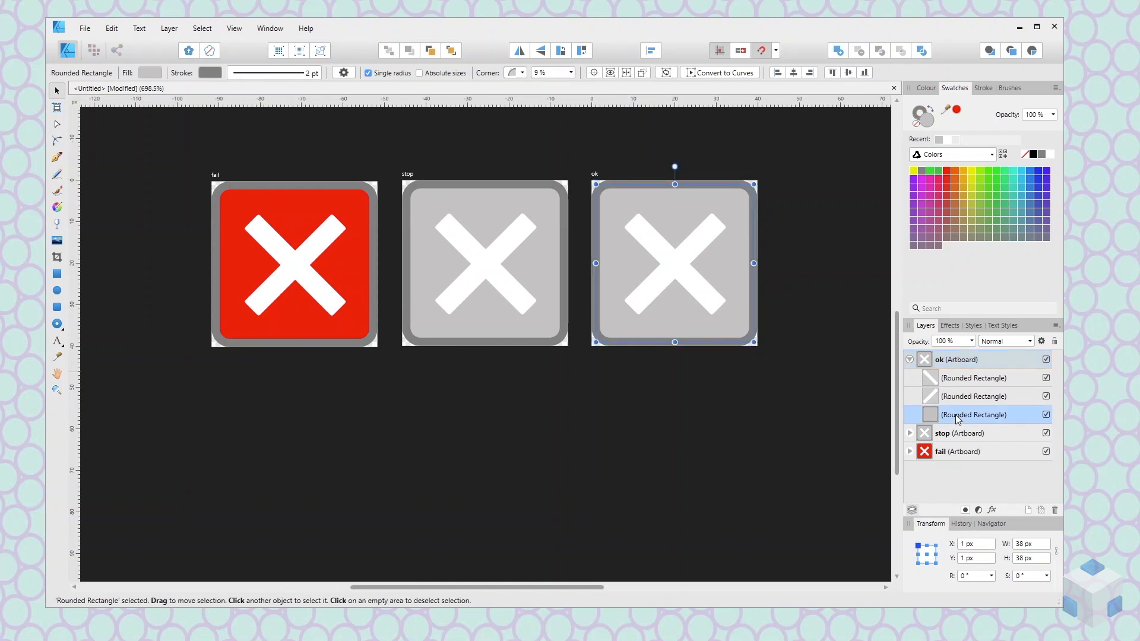
click(931, 171)
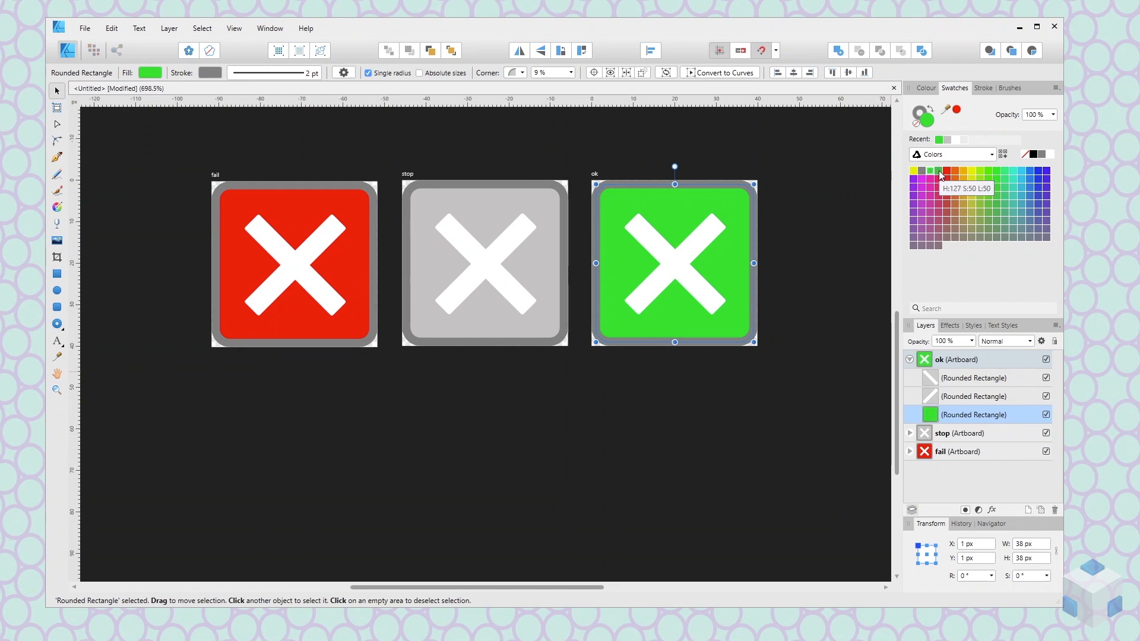
click(939, 171)
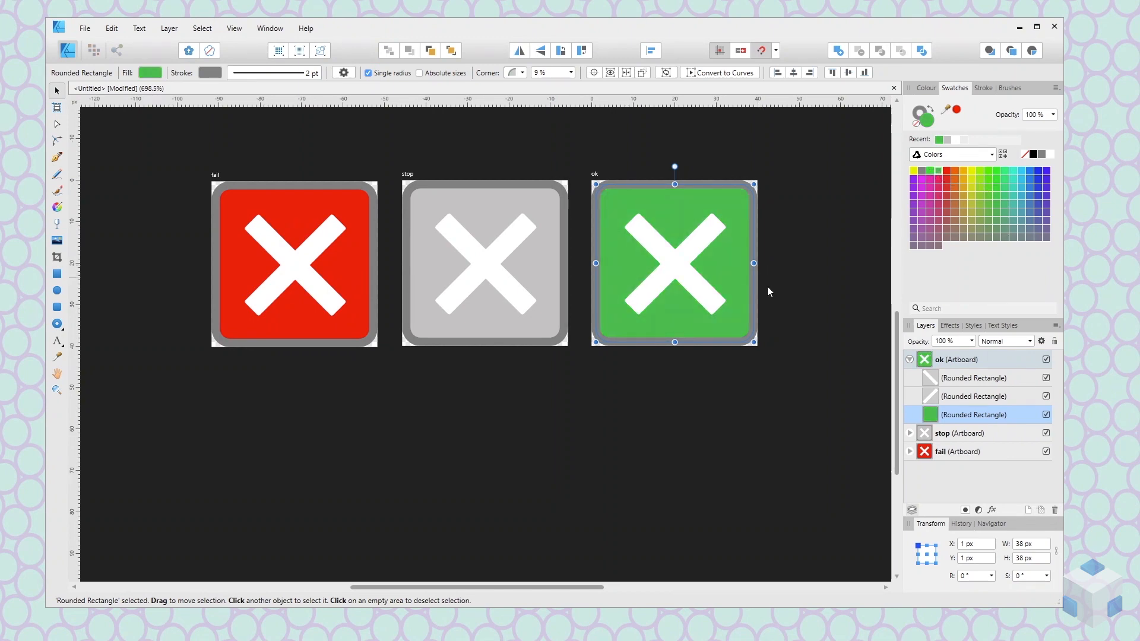
Shorten the 45° white bar in "ok" to 10 px and move it to the other bar's lower end as the tick's short arm.
click(957, 381)
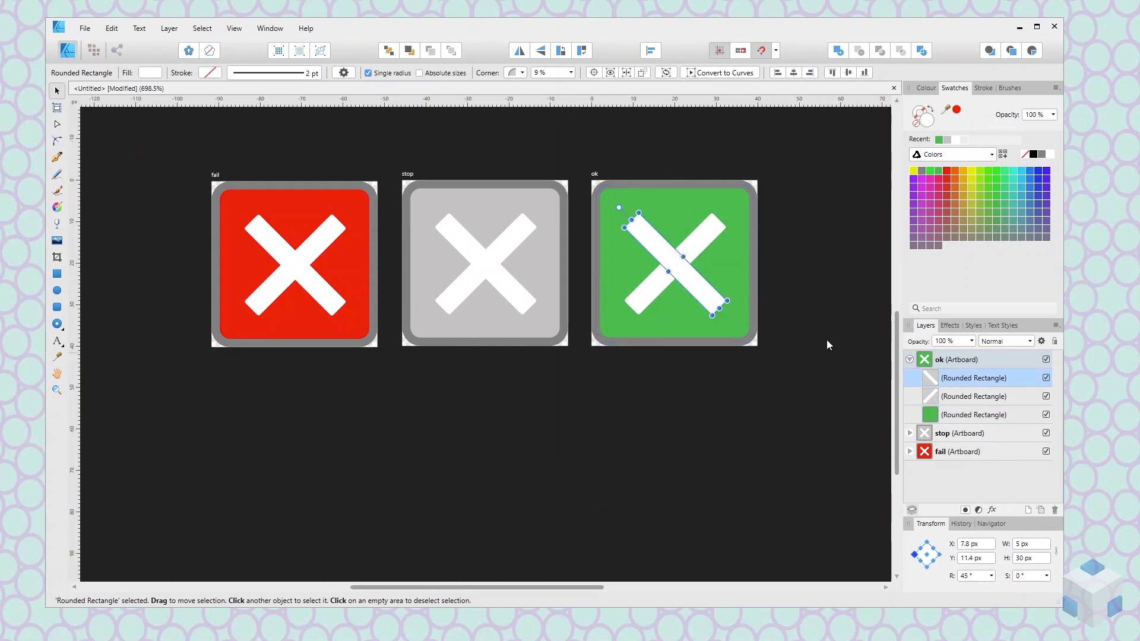
scroll(794, 251, up, 3)
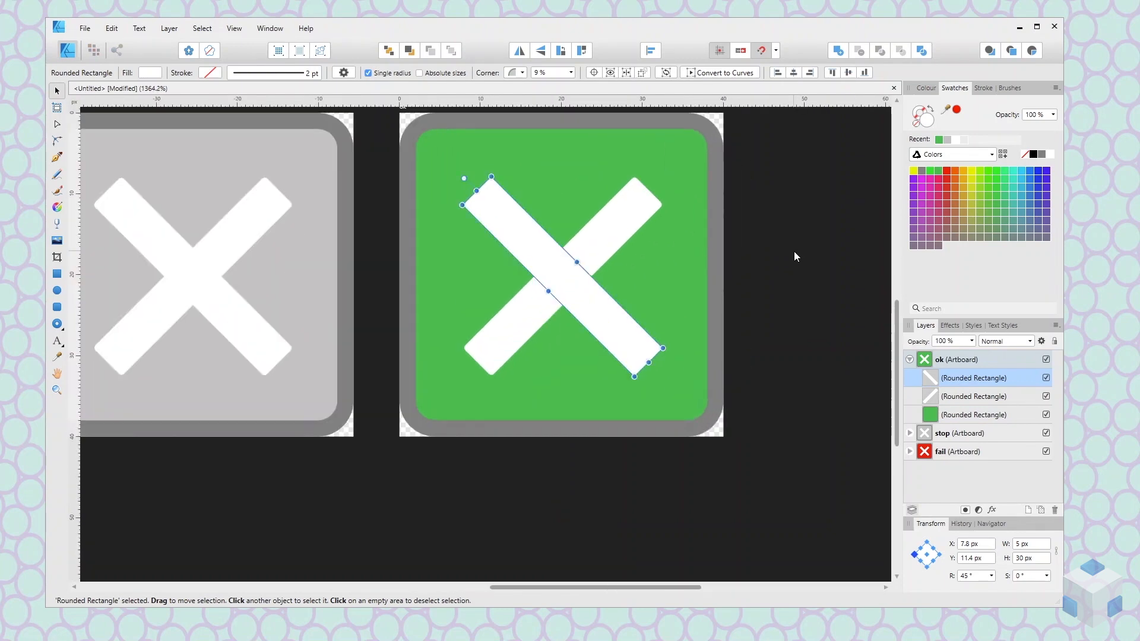
drag(477, 192, 592, 305)
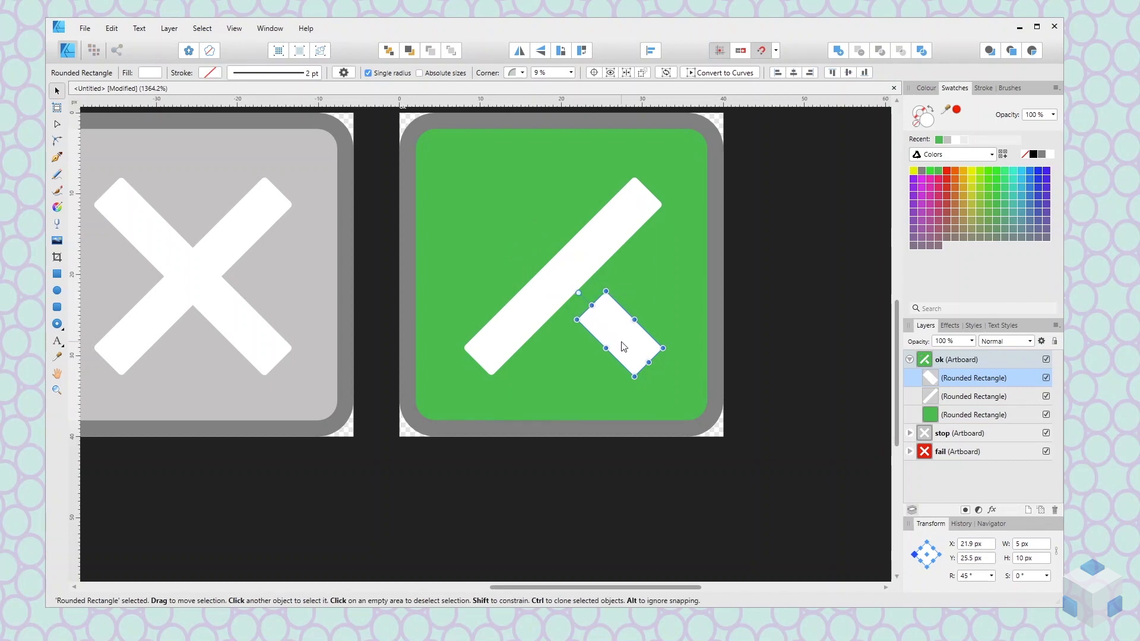
drag(624, 347, 481, 344)
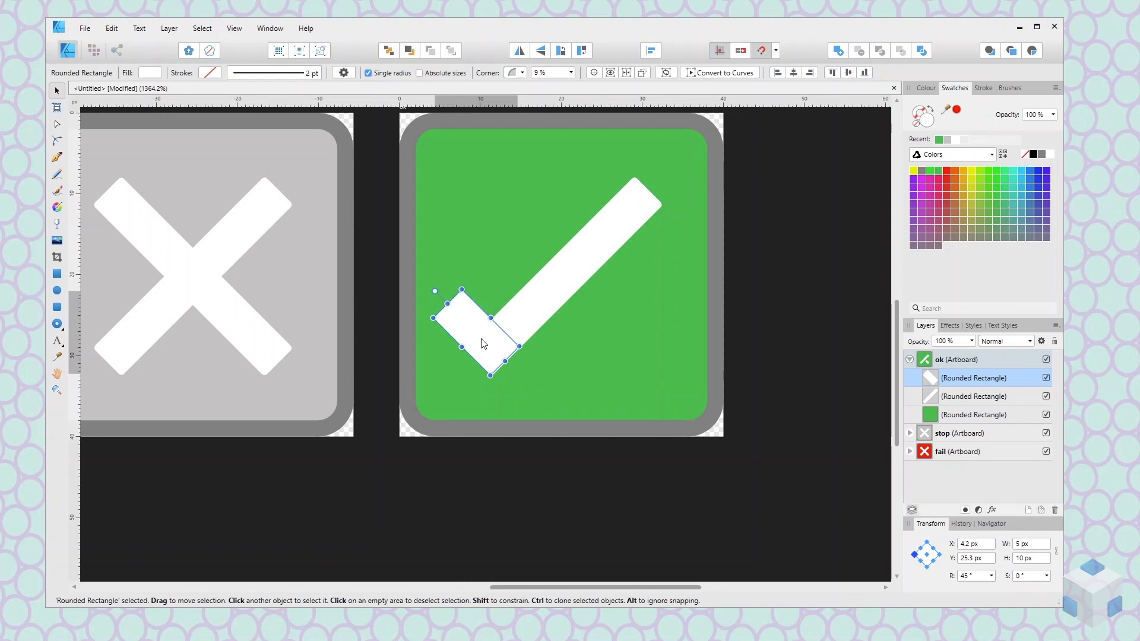
key(Right)
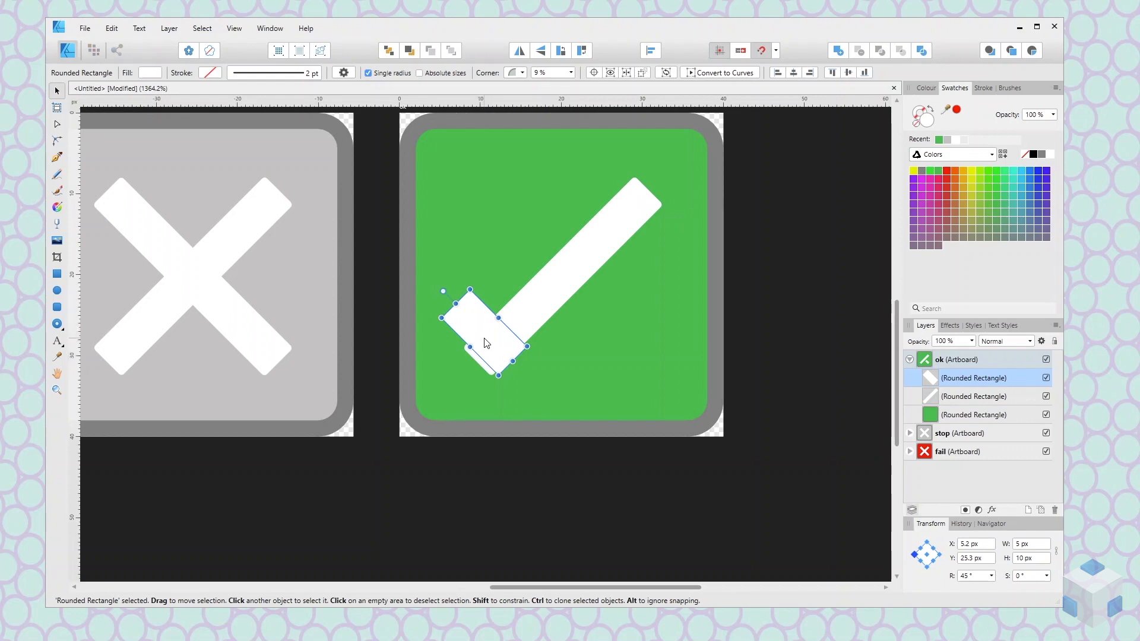
Shorten the long white bar in "ok" to about 29.2 px and shift it to about X 29.8 px, aligning it with the short arm.
click(523, 318)
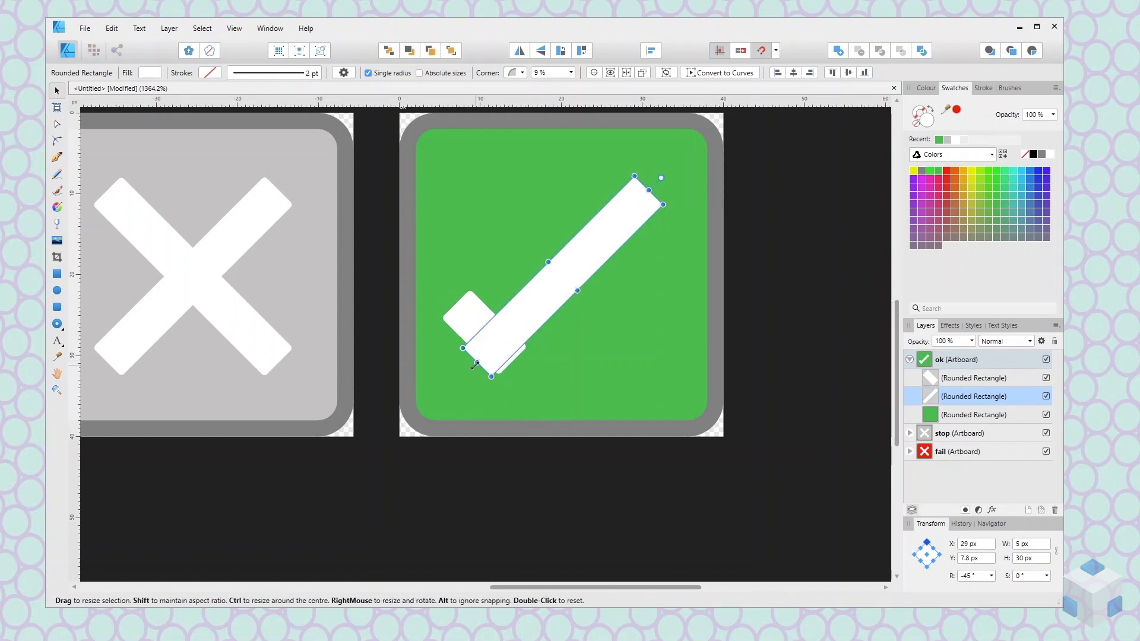
drag(476, 364, 481, 356)
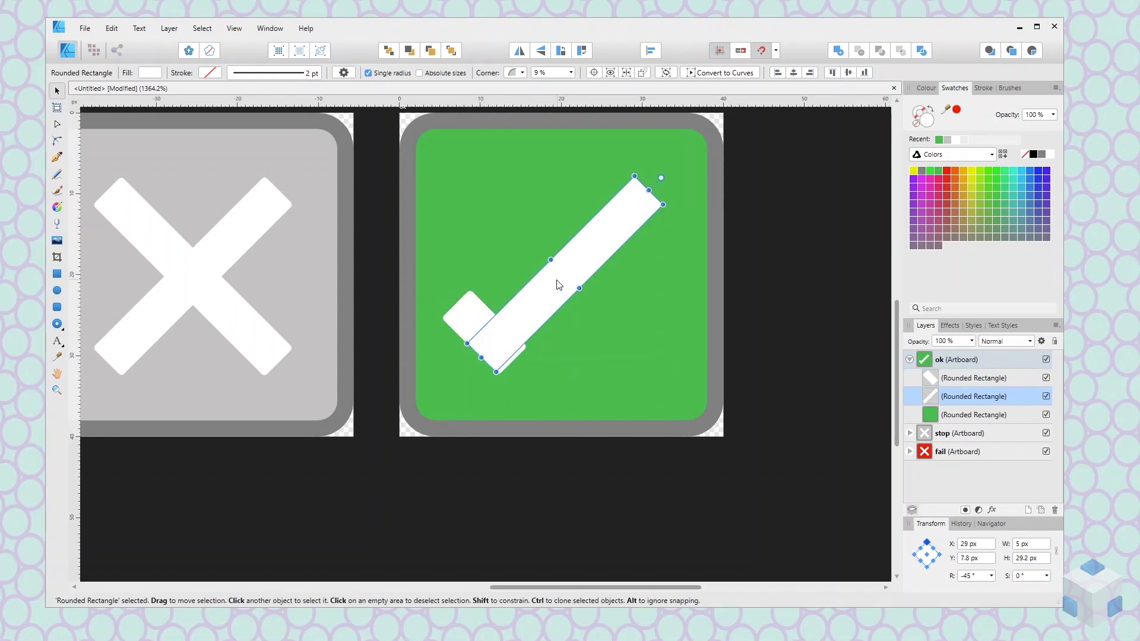
drag(559, 285, 562, 286)
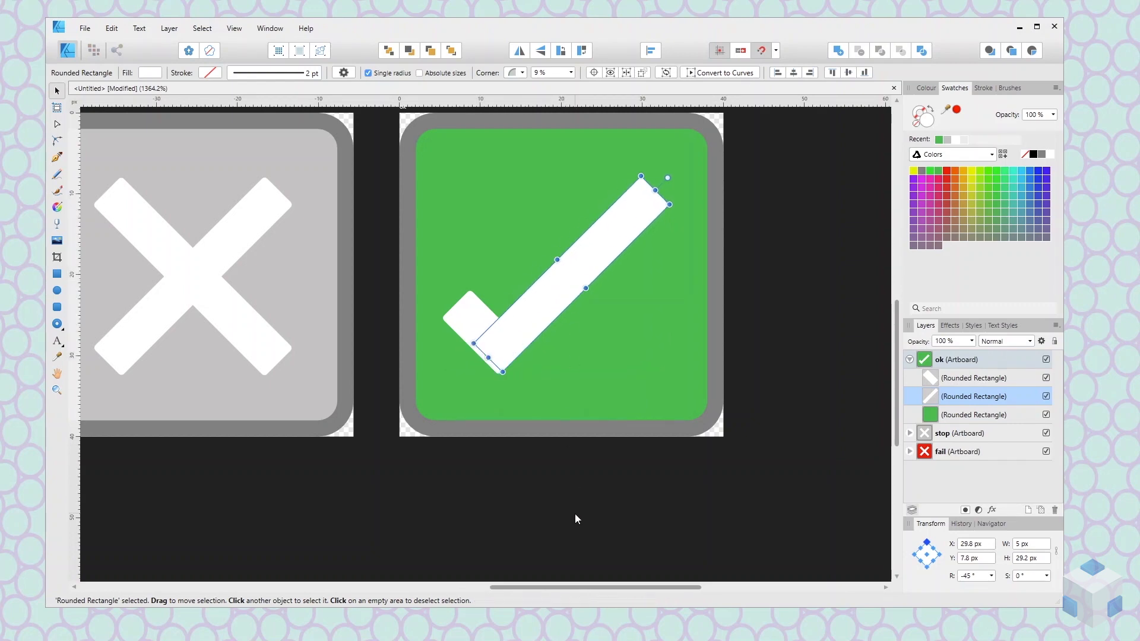
click(572, 495)
scroll(576, 450, down, 5)
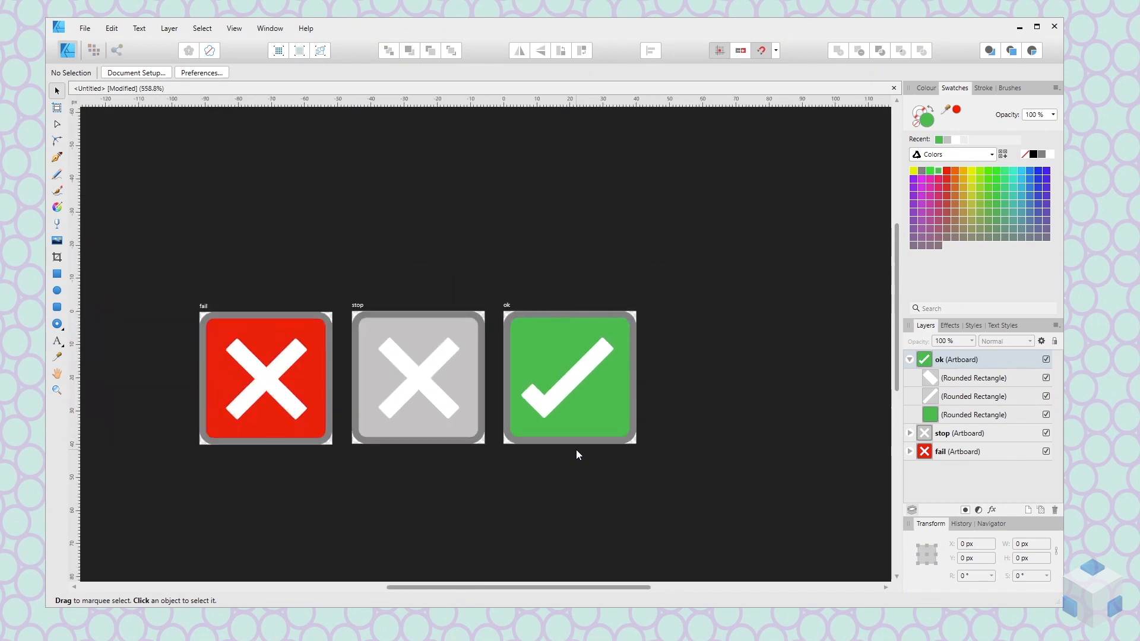
scroll(583, 443, up, 1)
scroll(583, 443, down, 1)
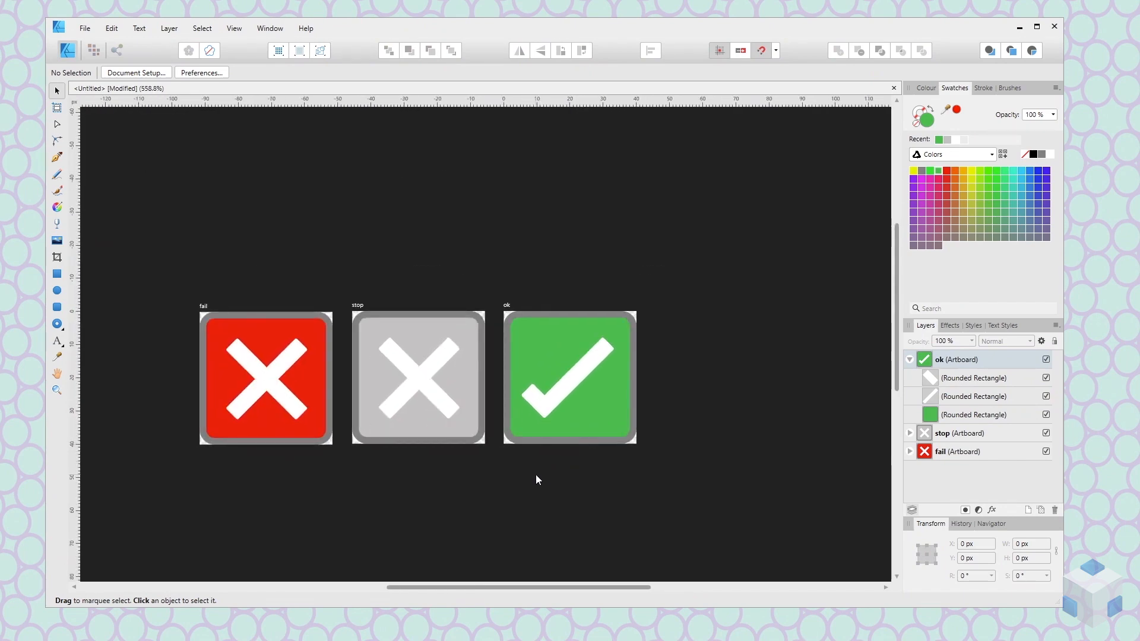
scroll(536, 475, down, 1)
scroll(536, 475, left, 3)
scroll(536, 476, down, 1)
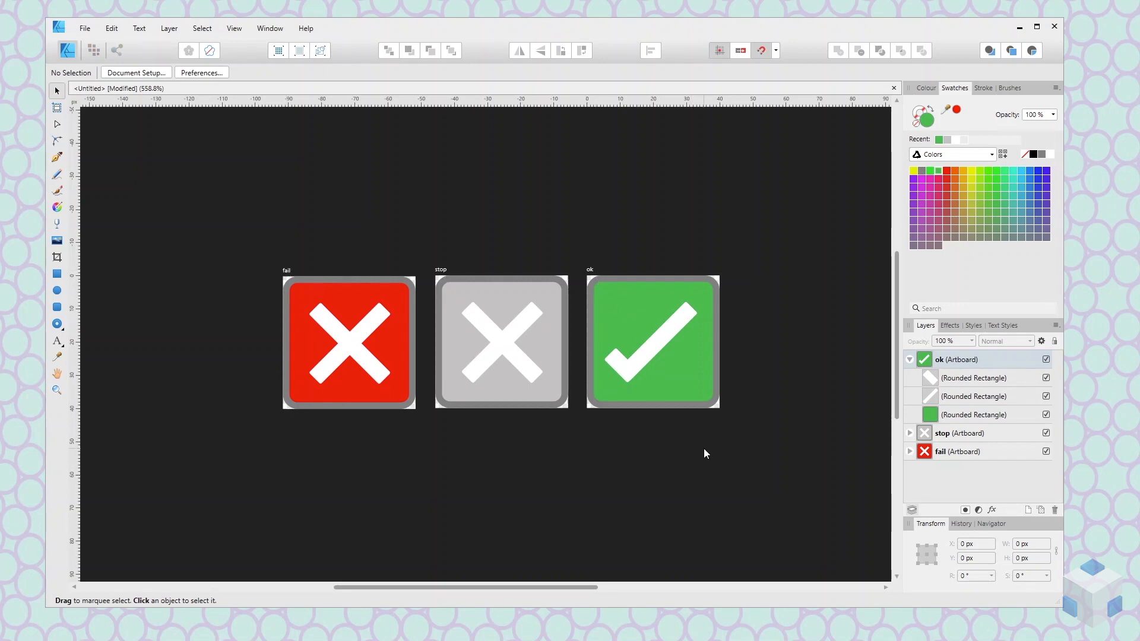
click(910, 360)
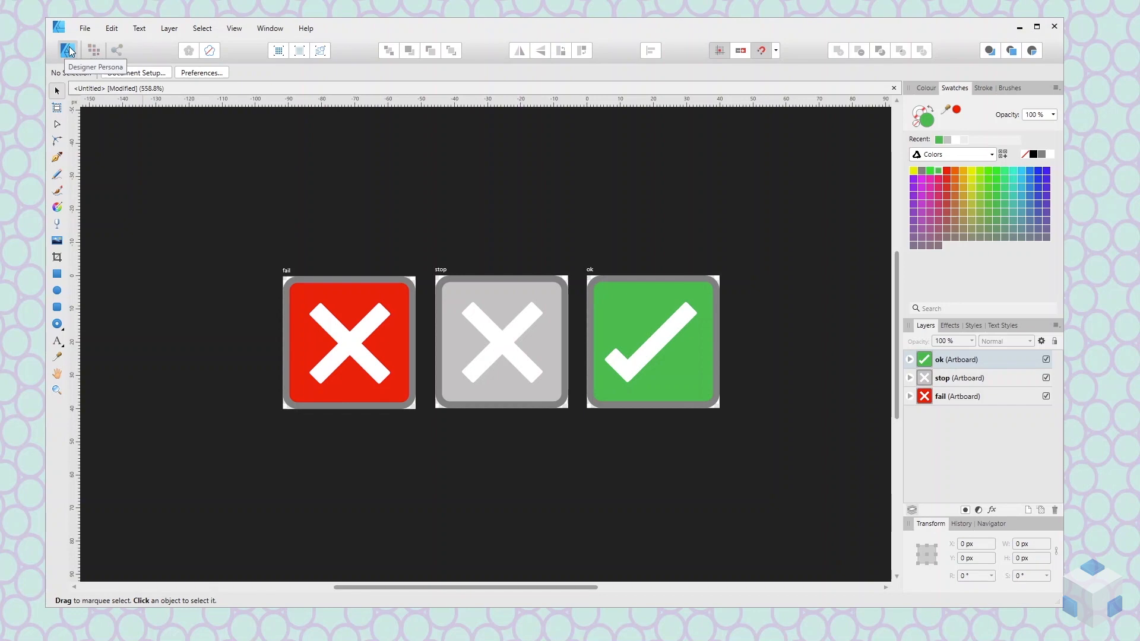
Switch to the Export Persona and set the default export options to the "SVG (for export)" preset.
click(117, 51)
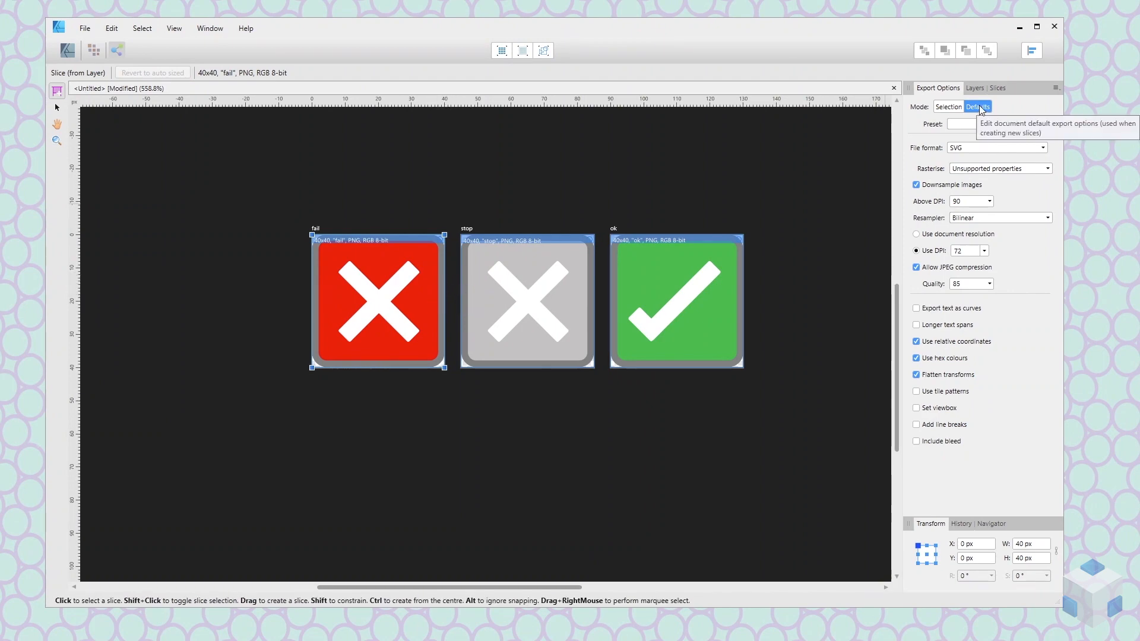
click(974, 124)
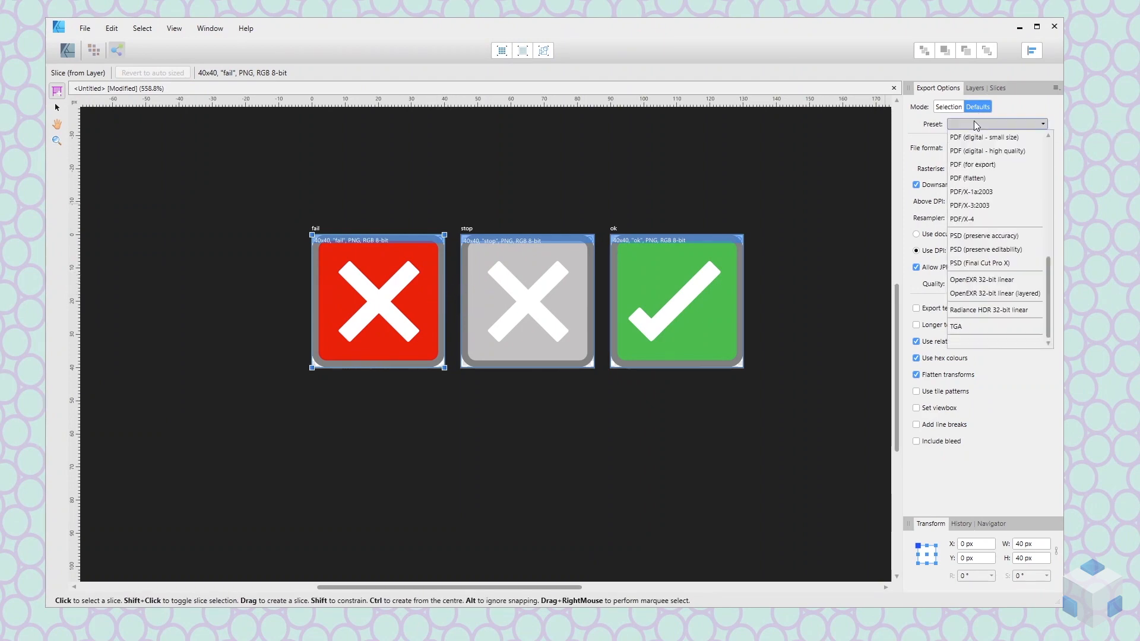
drag(1049, 279, 1054, 140)
scroll(991, 170, down, 3)
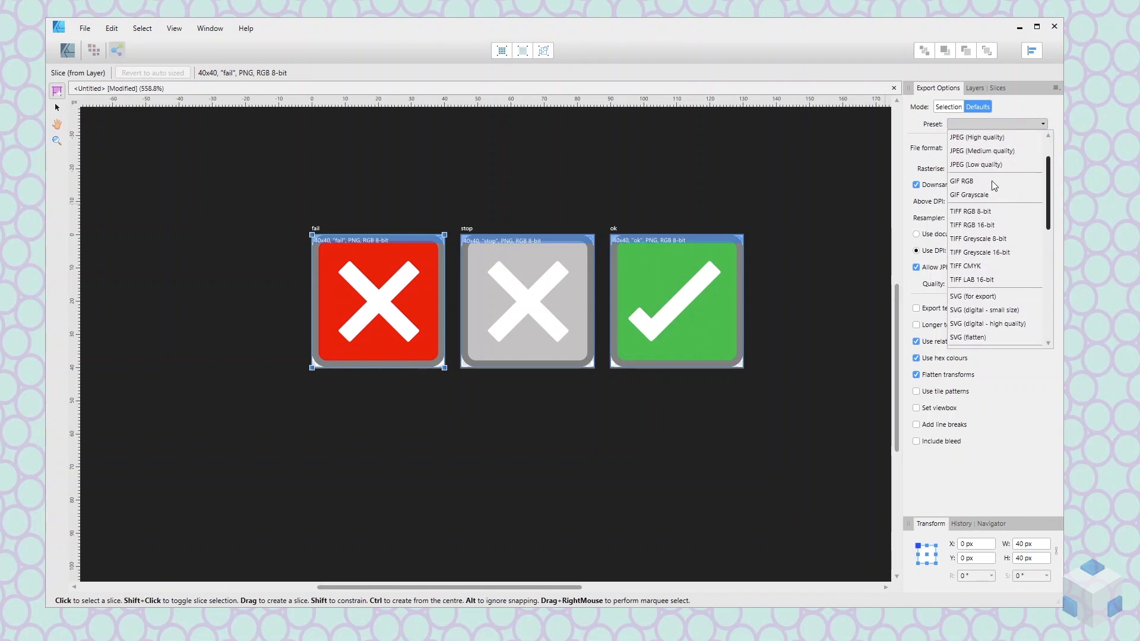
scroll(996, 205, down, 6)
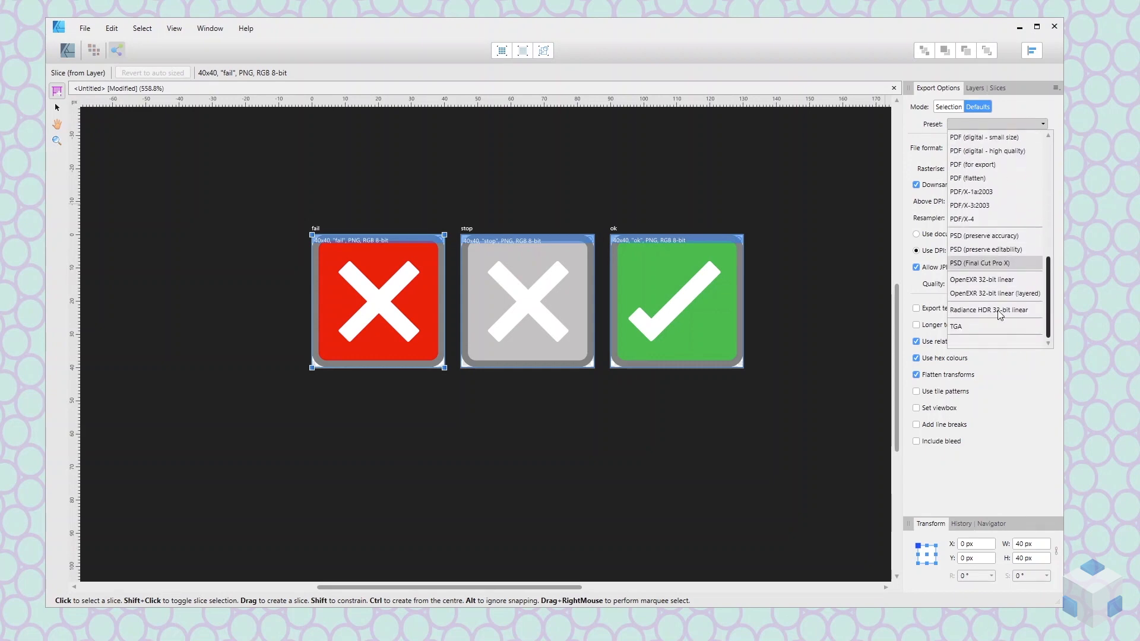
scroll(1001, 291, up, 9)
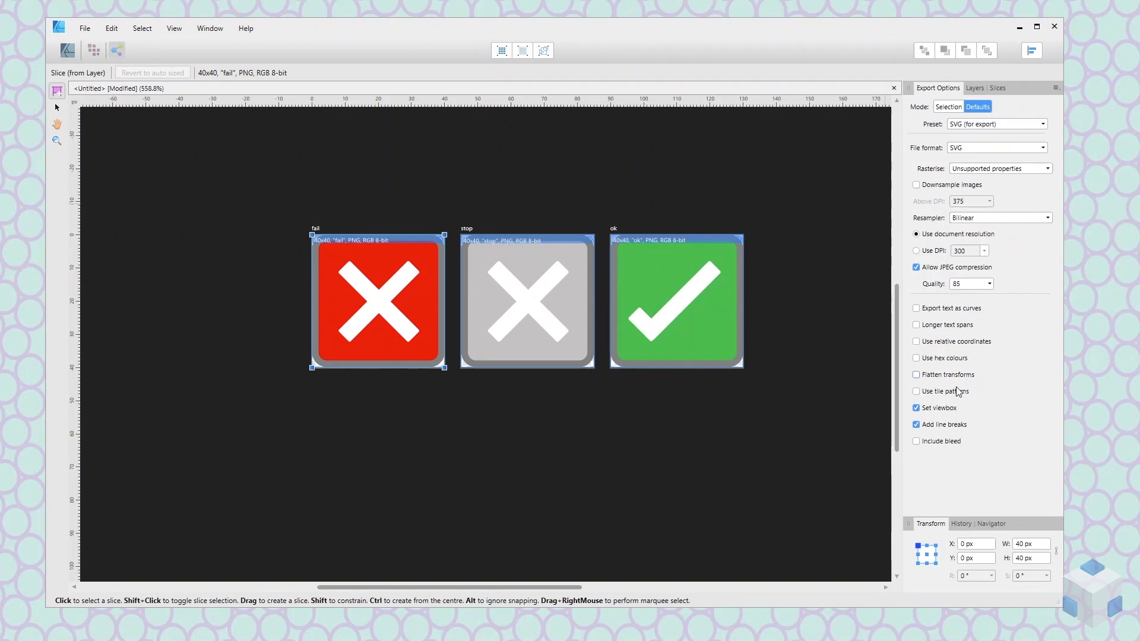
Turn off Set viewbox in the default SVG export options and save the settings as a preset named "Tridium".
click(916, 423)
click(917, 409)
click(1056, 88)
click(1060, 105)
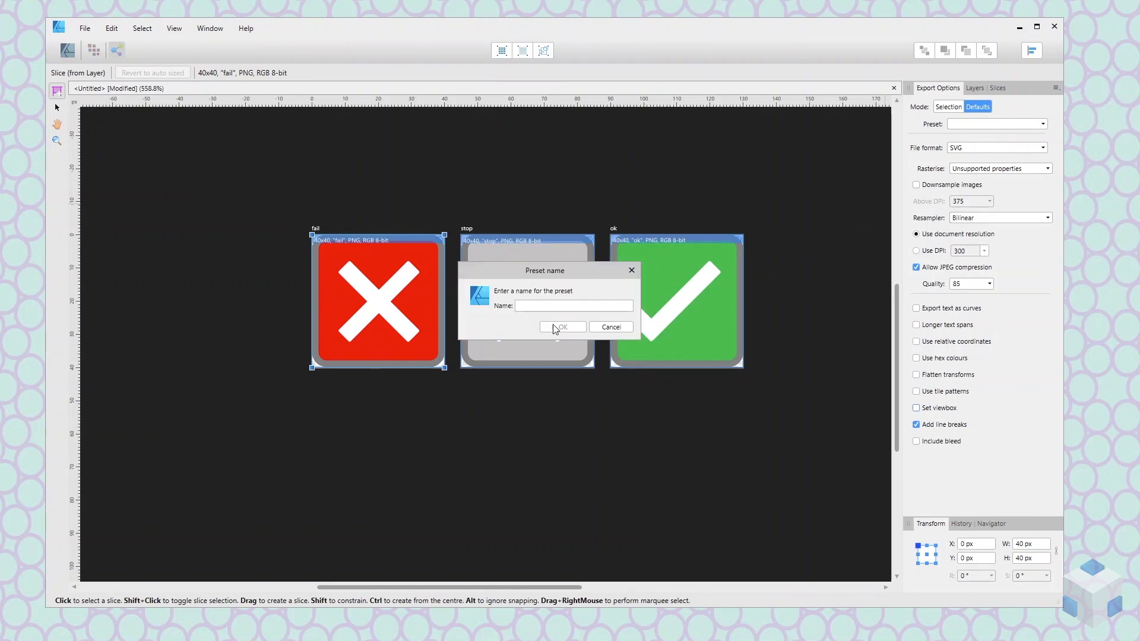
text(Tridium)
click(562, 327)
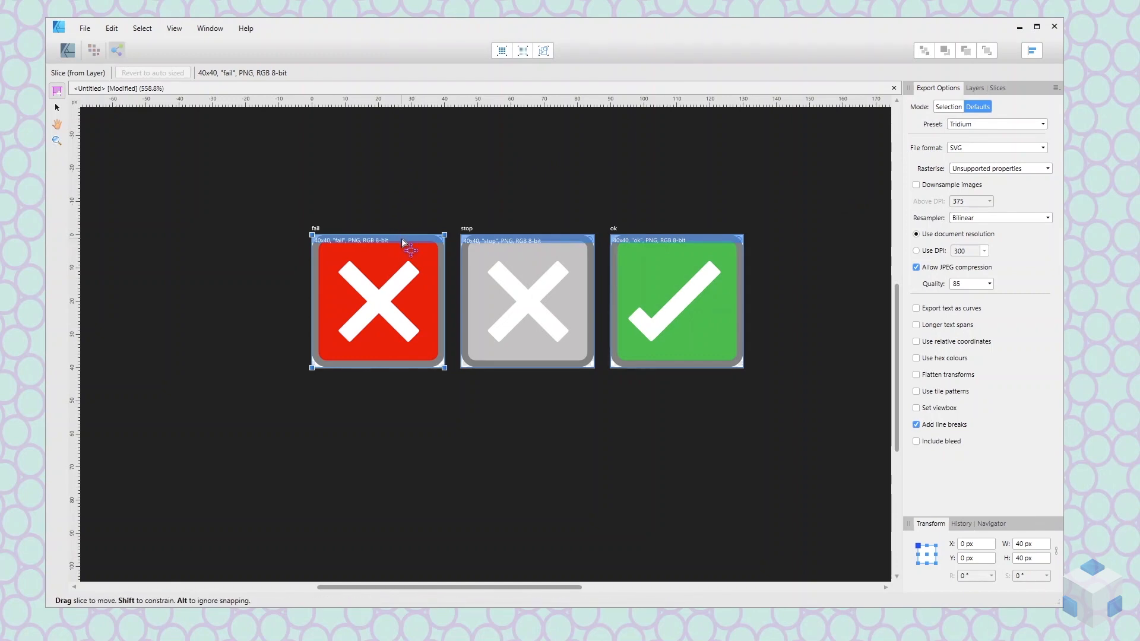
Set the selected "fail" slice's export options to the "Tridium" preset.
click(948, 108)
click(958, 126)
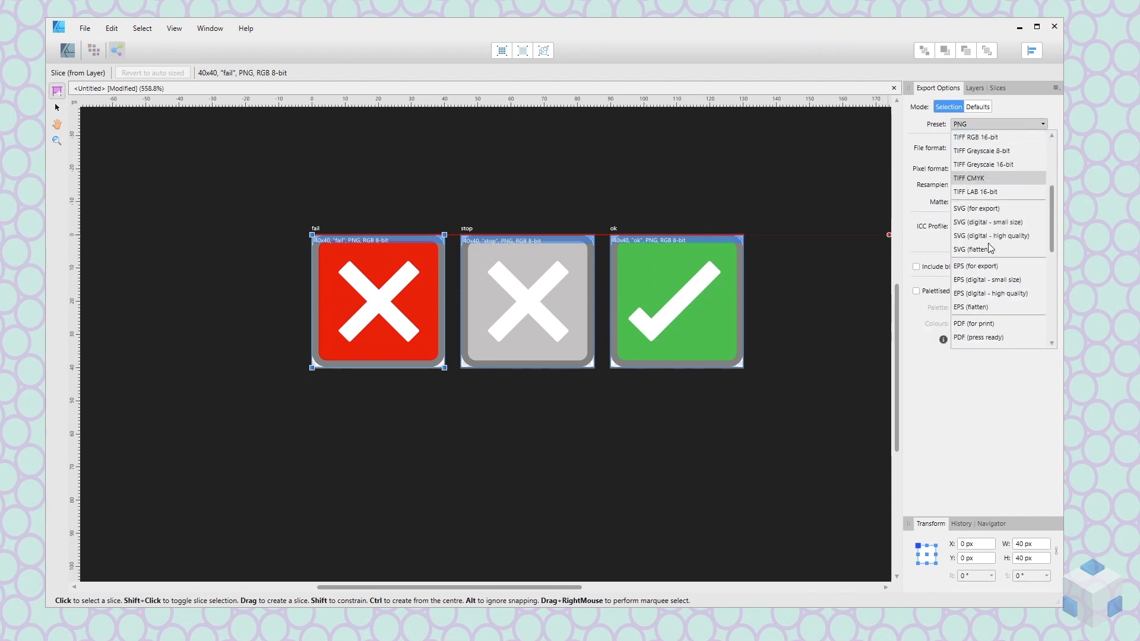
scroll(991, 248, down, 3)
click(971, 334)
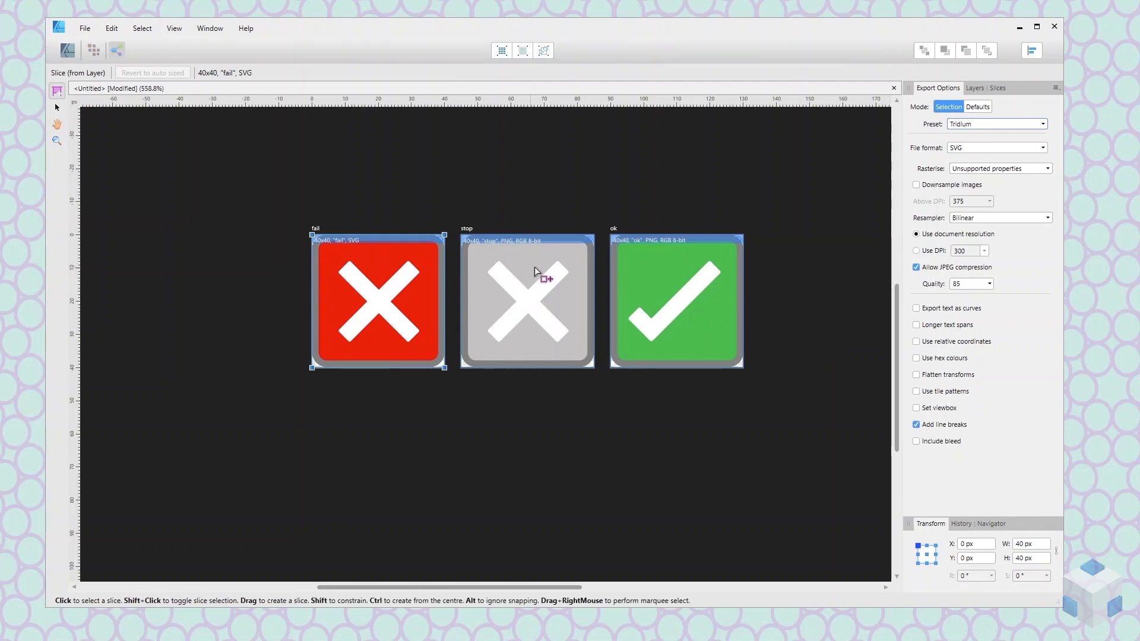
Apply the "Tridium" export preset to the "stop" slice and the "ok" slice.
click(556, 237)
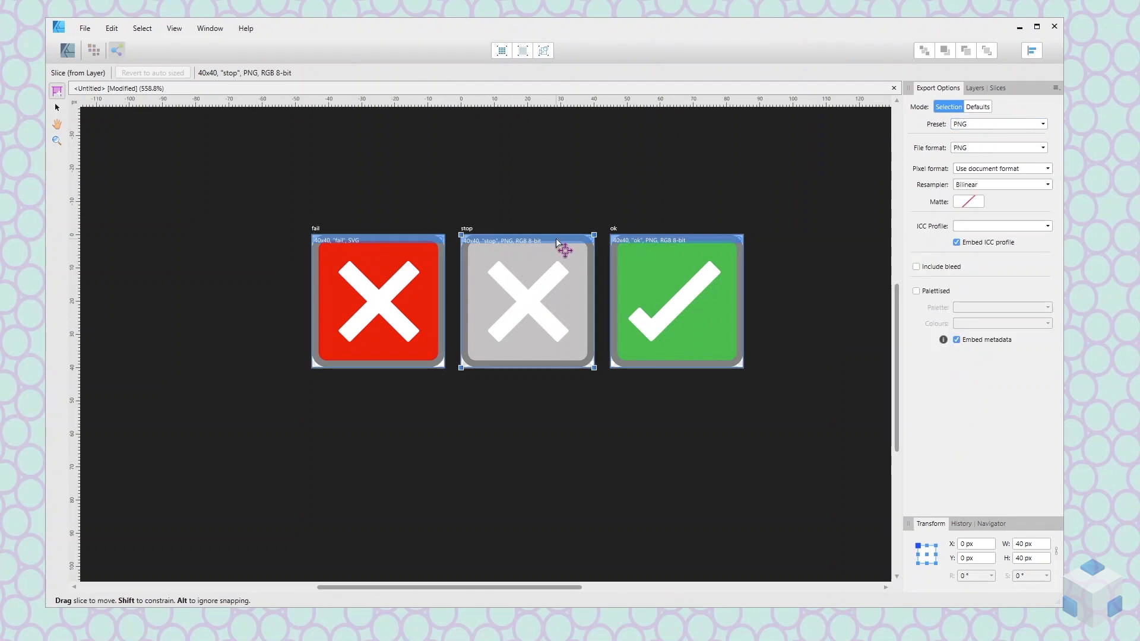
click(984, 124)
scroll(1004, 256, down, 5)
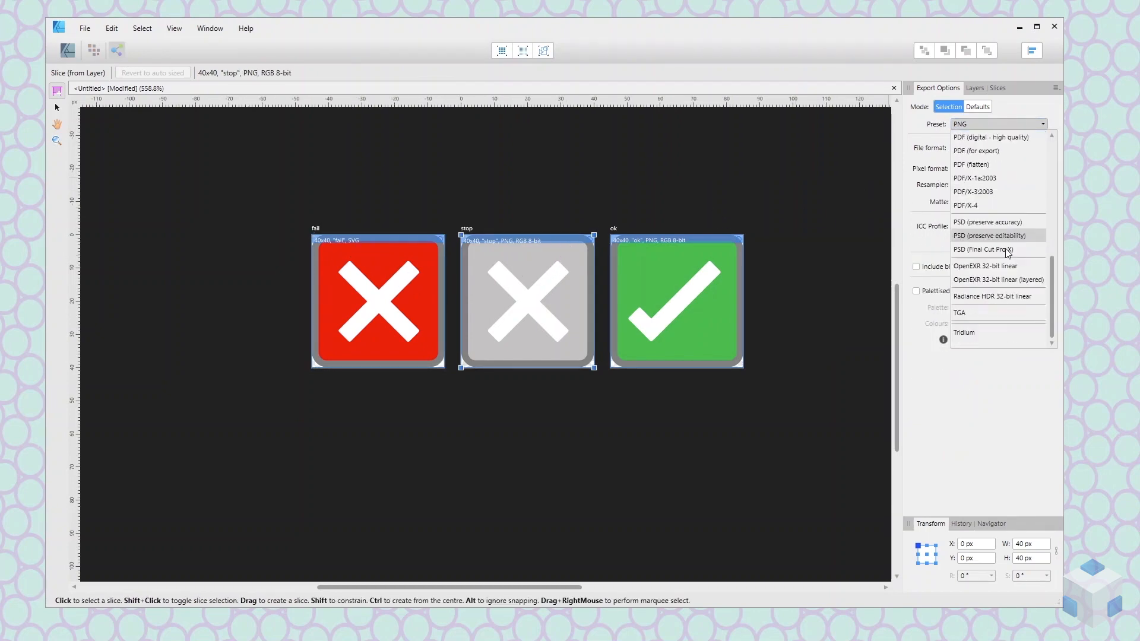
click(975, 331)
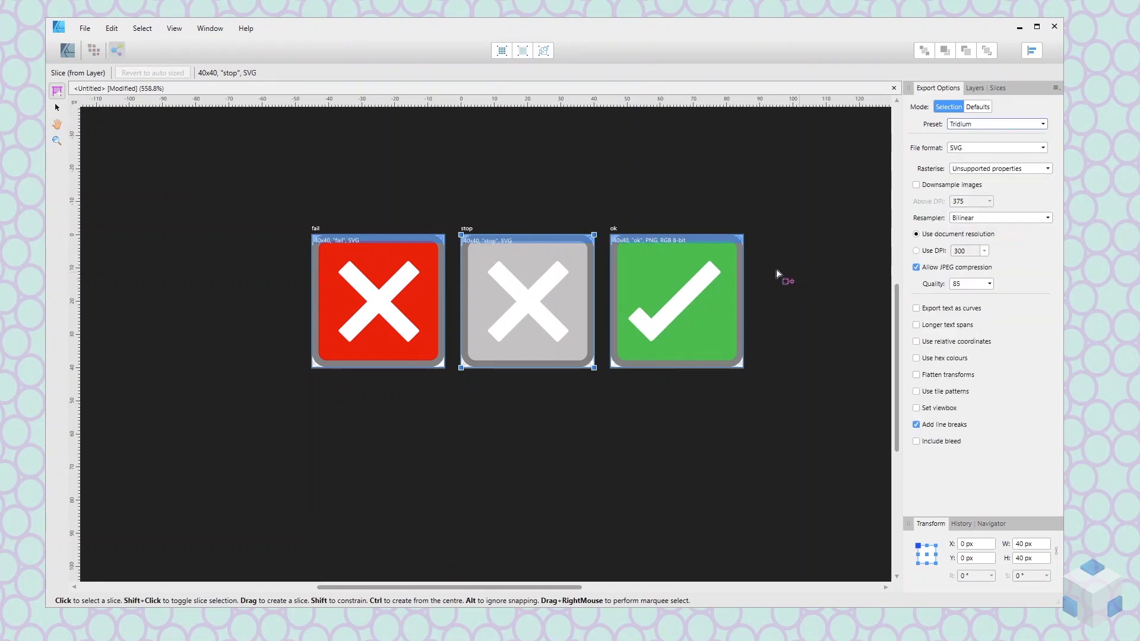
click(721, 241)
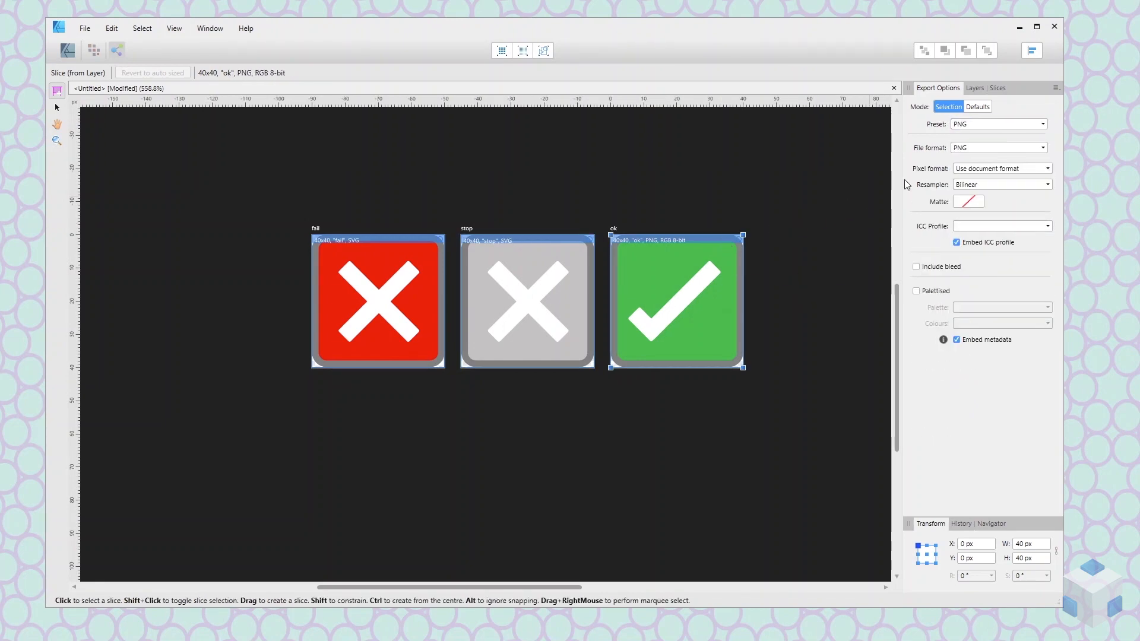
click(974, 126)
scroll(986, 267, down, 5)
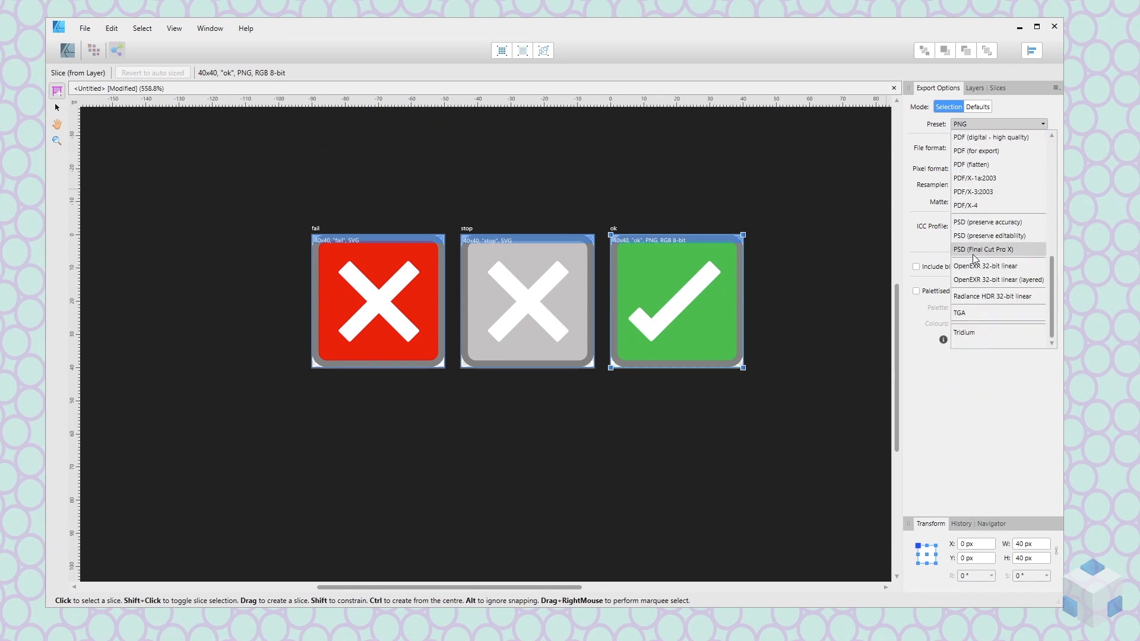
click(973, 334)
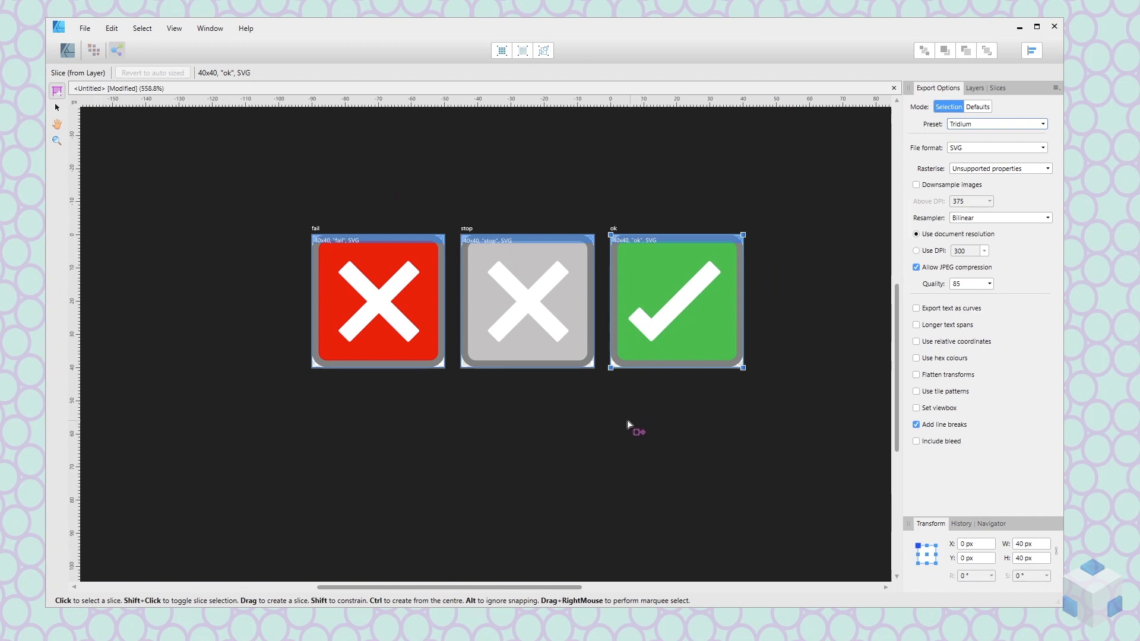
Export the "ok" slice as ok.svg into the GraphicsTraining assets folder.
click(1000, 89)
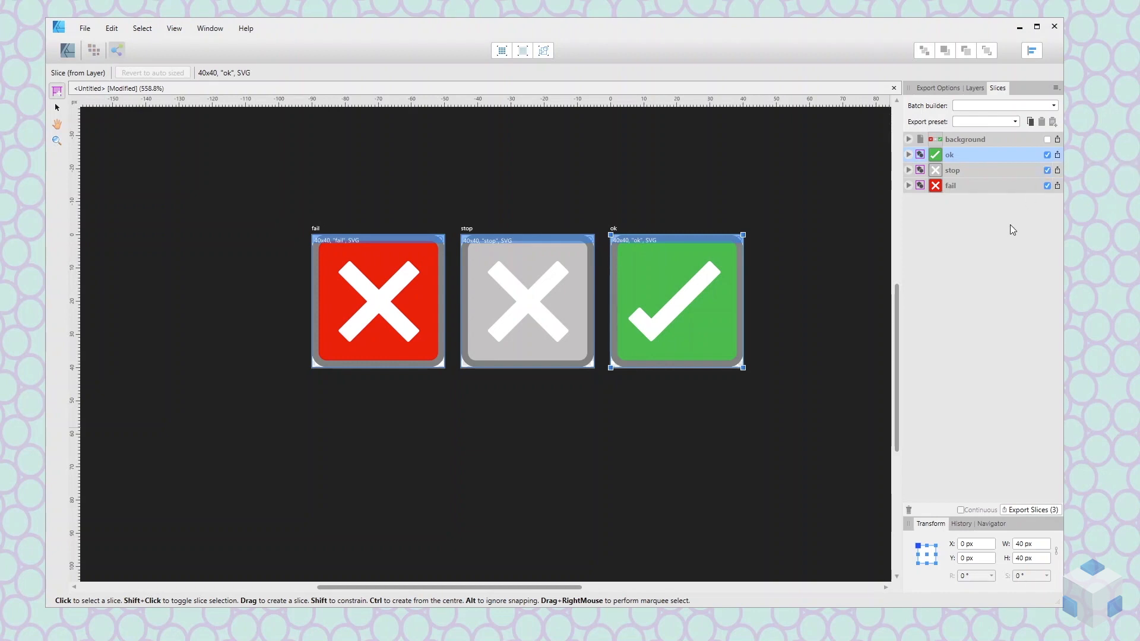
click(908, 156)
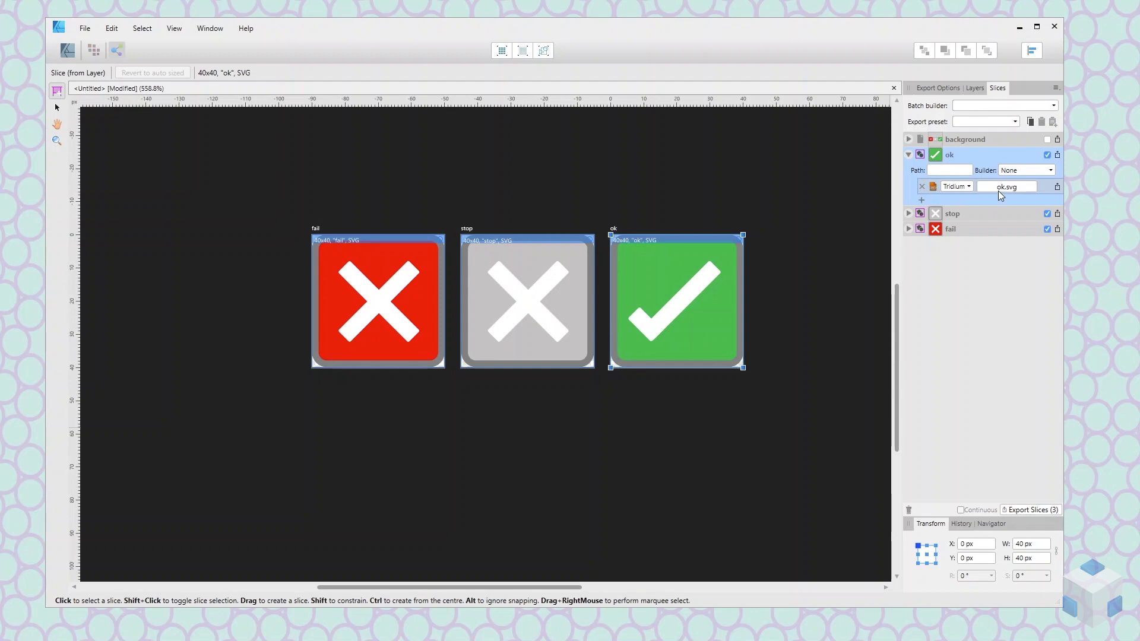
click(1057, 187)
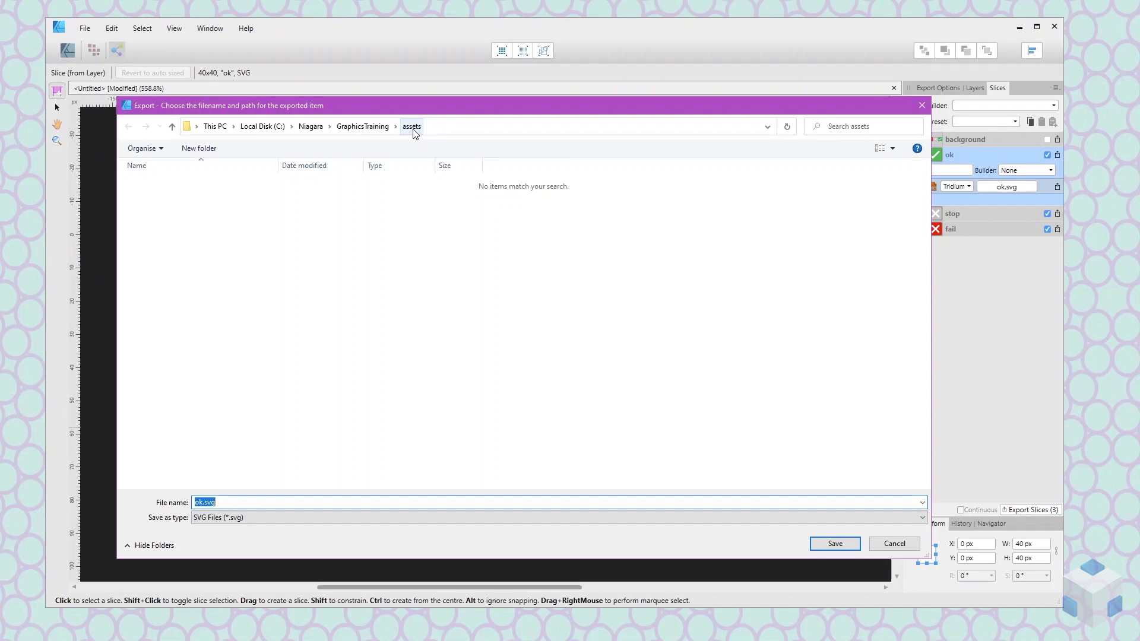
click(835, 545)
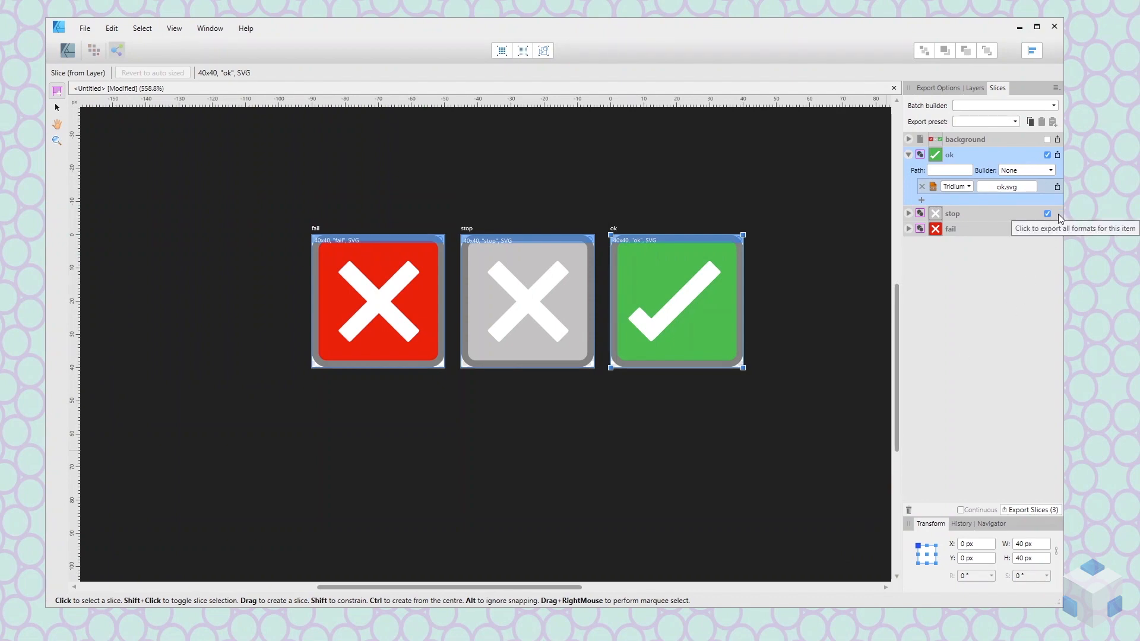
Export the "stop" and "fail" slices as stop.svg and fail.svg into the same assets folder.
click(1058, 214)
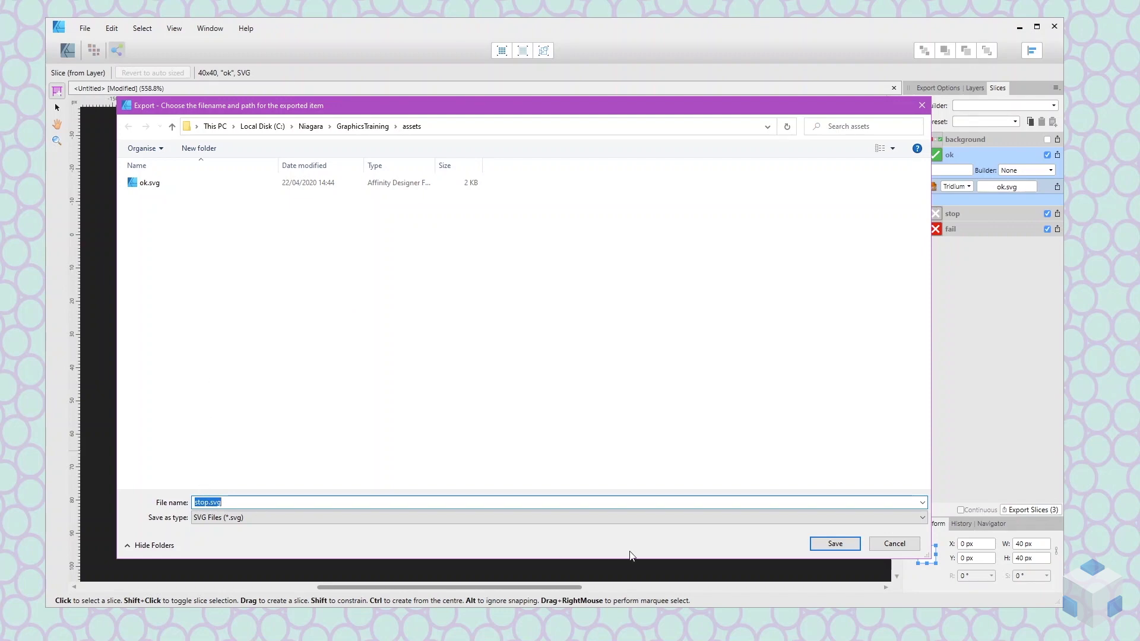
click(836, 546)
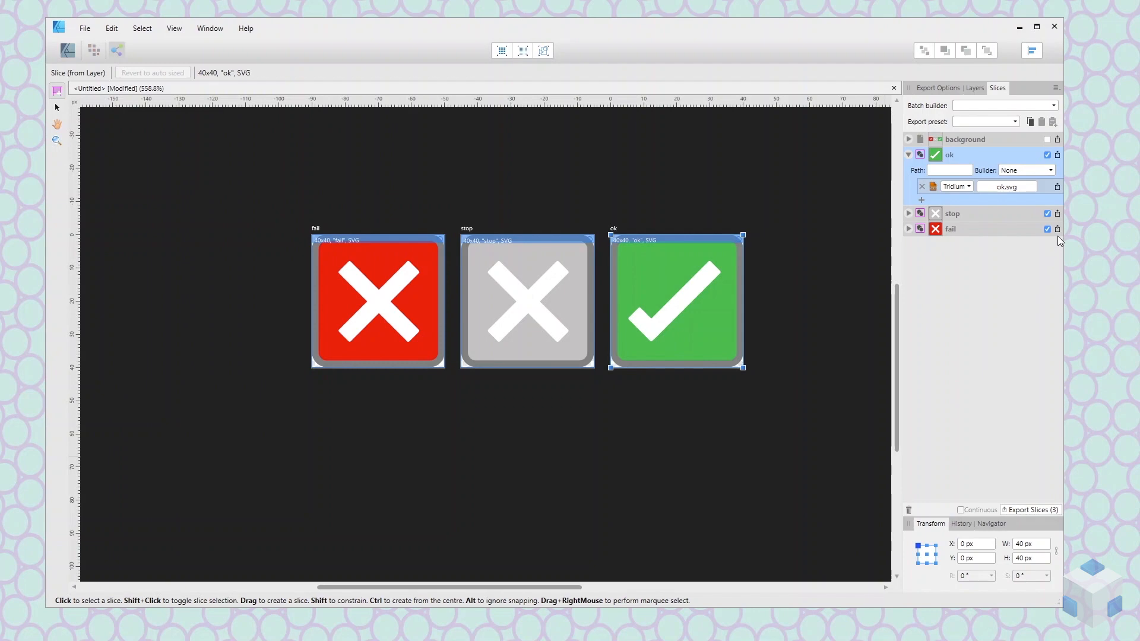
click(1057, 230)
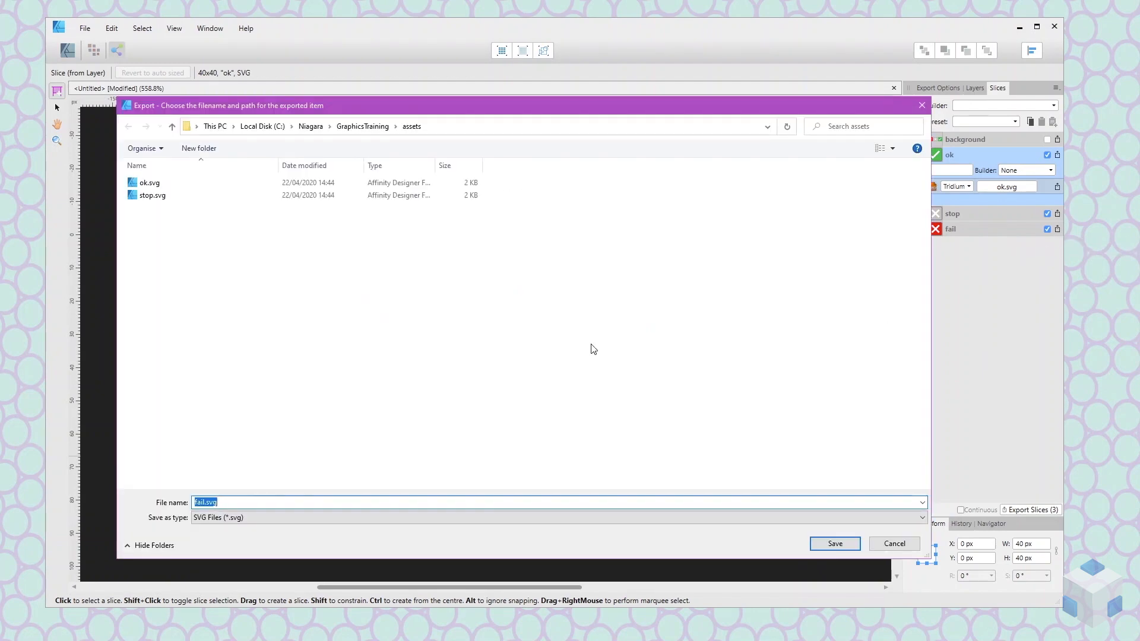
click(829, 545)
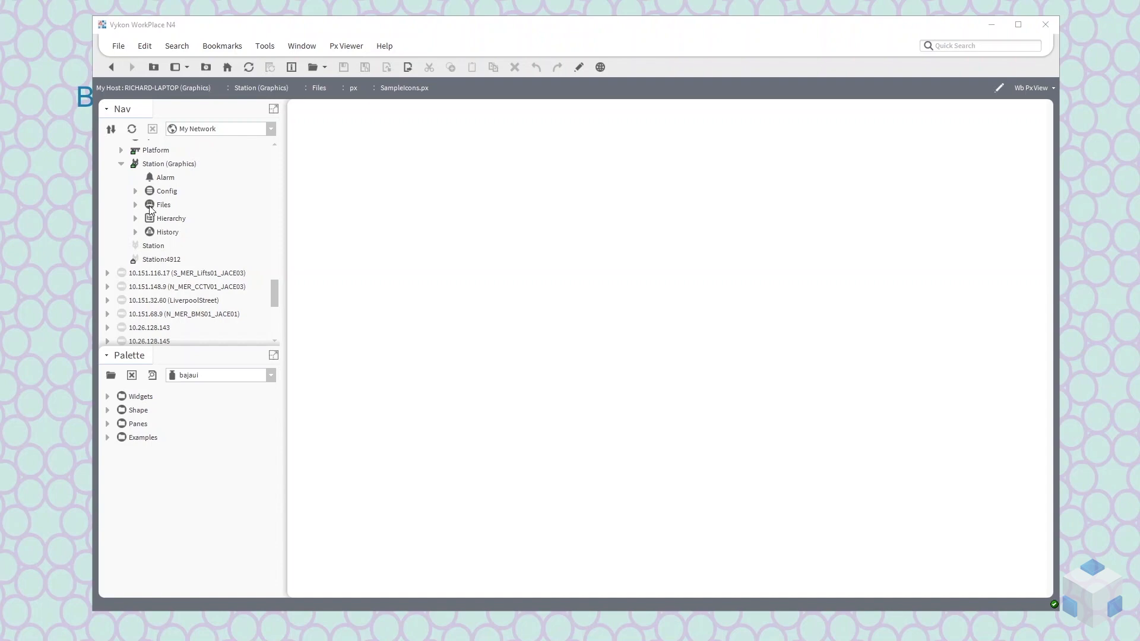
Switch to Vykon WorkPlace N4, expand the Graphics station's Files and graphics folders, and briefly check SampleIcons.px in edit mode.
click(136, 207)
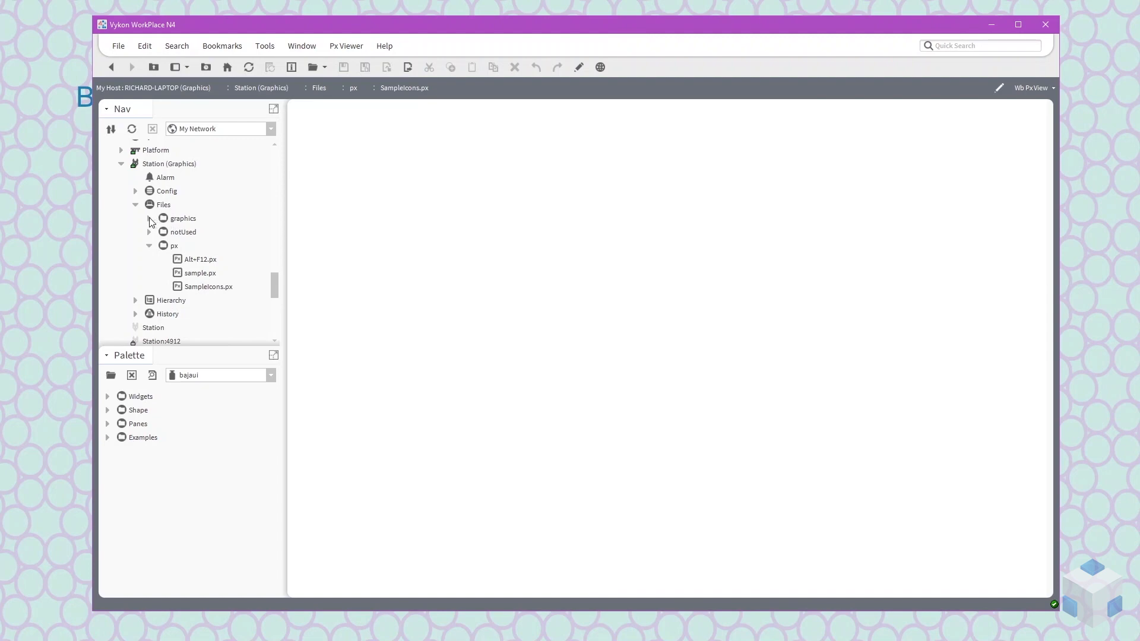
click(149, 219)
click(174, 246)
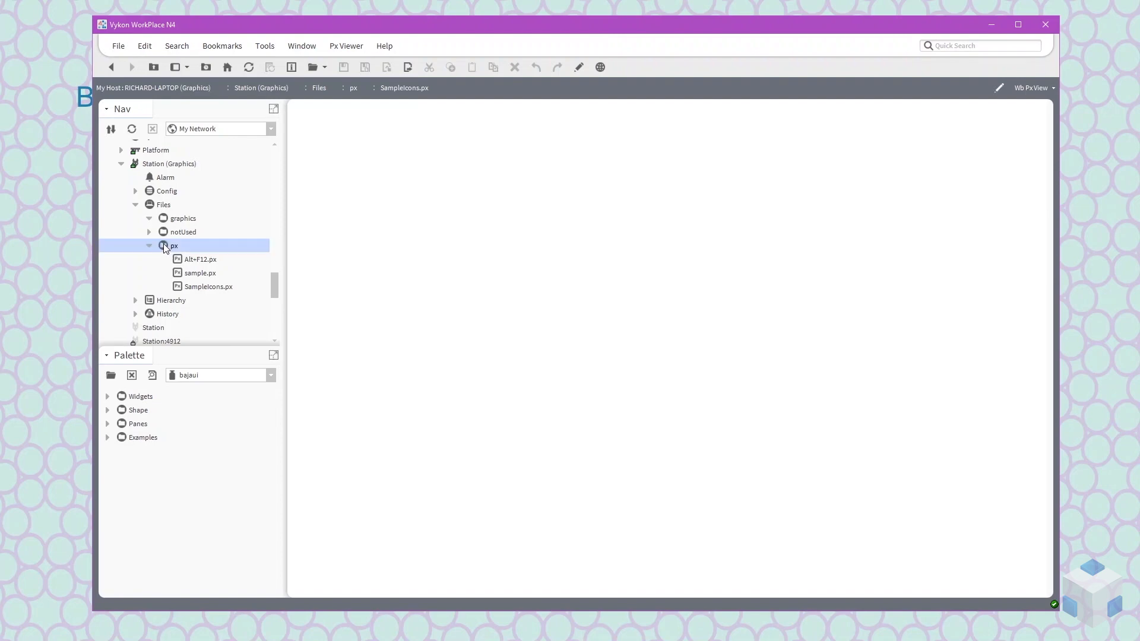
click(183, 289)
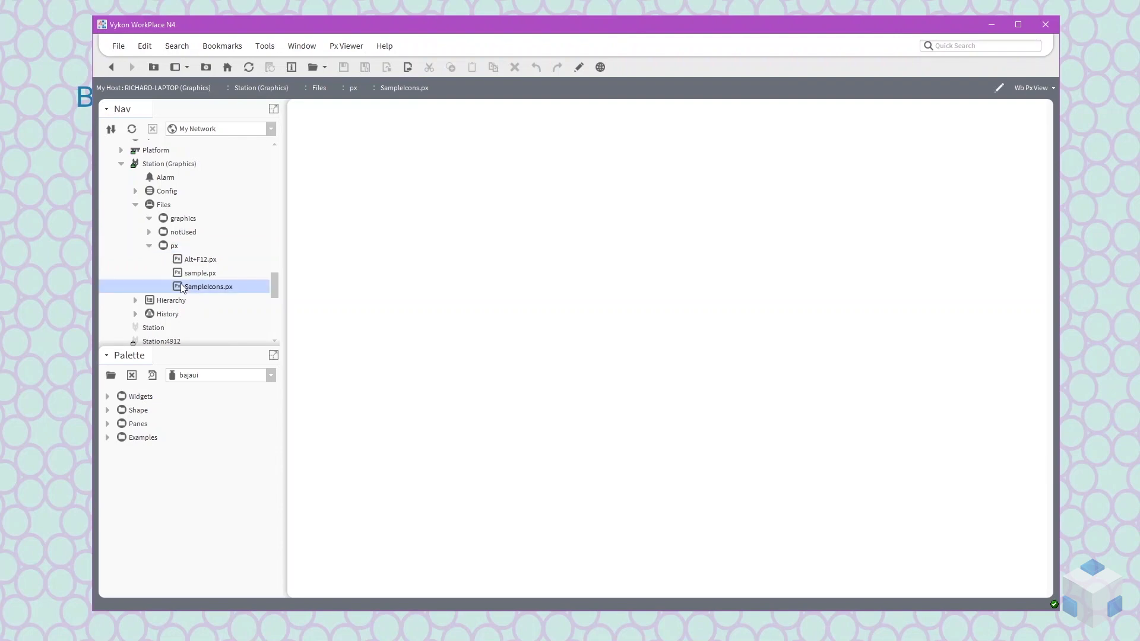
click(581, 67)
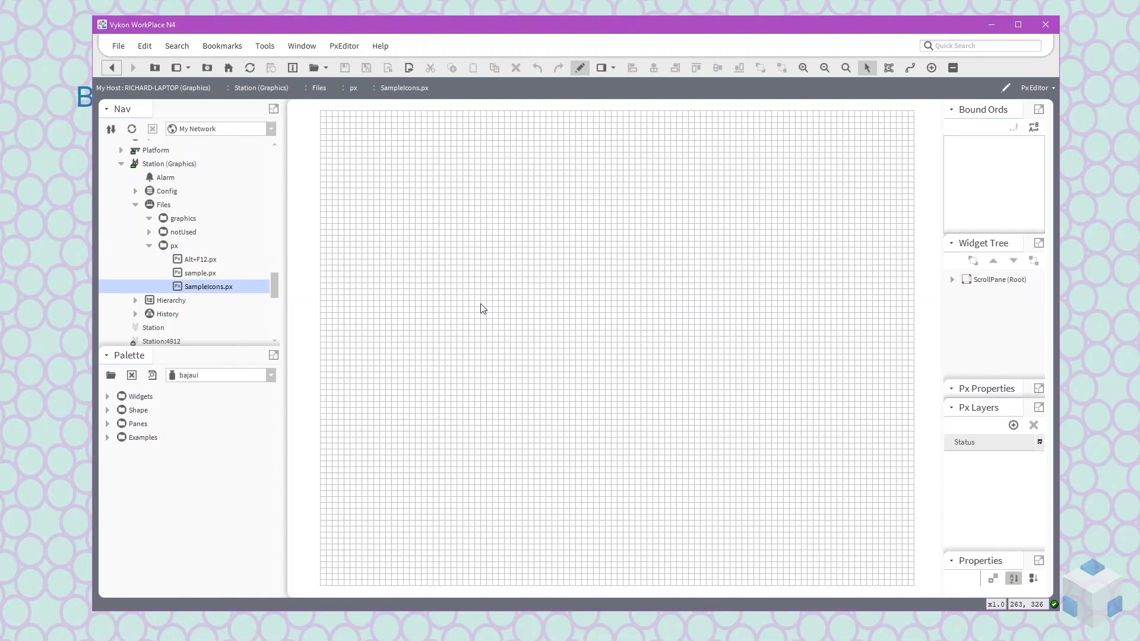
click(581, 67)
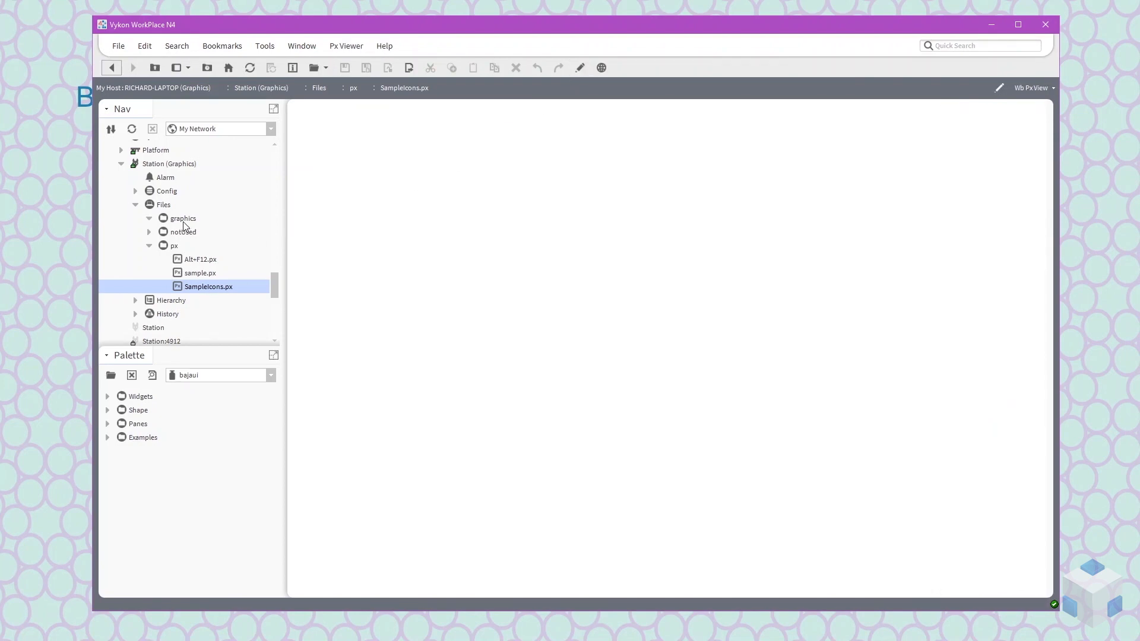
Copy fail.svg, ok.svg and stop.svg from the local Niagara/GraphicsTraining/assets folder.
scroll(181, 224, up, 10)
scroll(182, 226, up, 7)
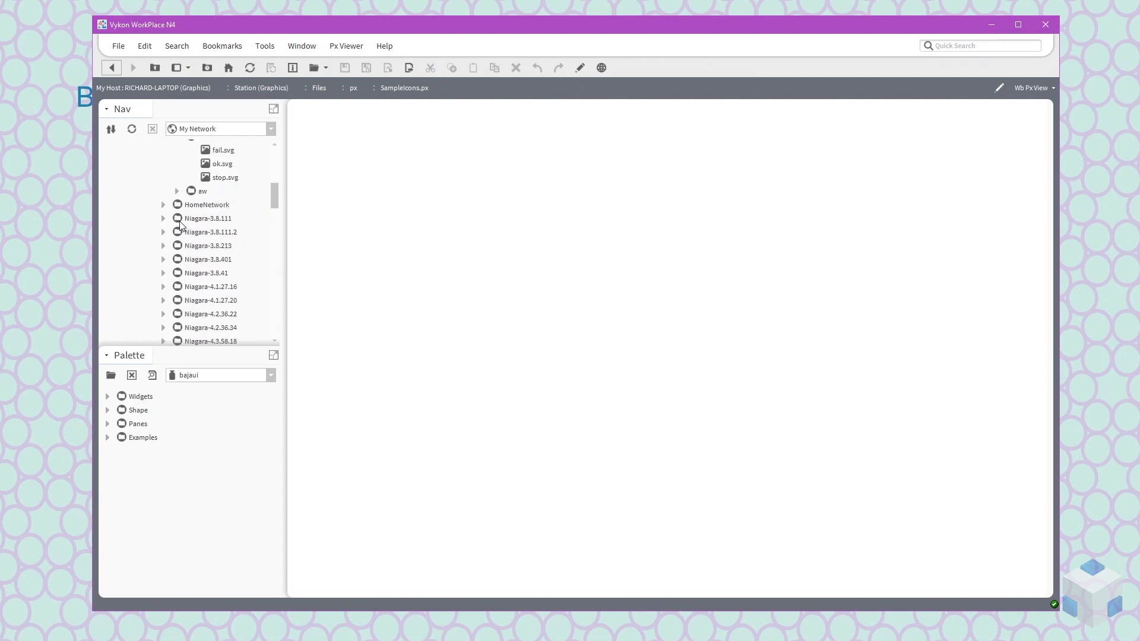
scroll(181, 231, up, 3)
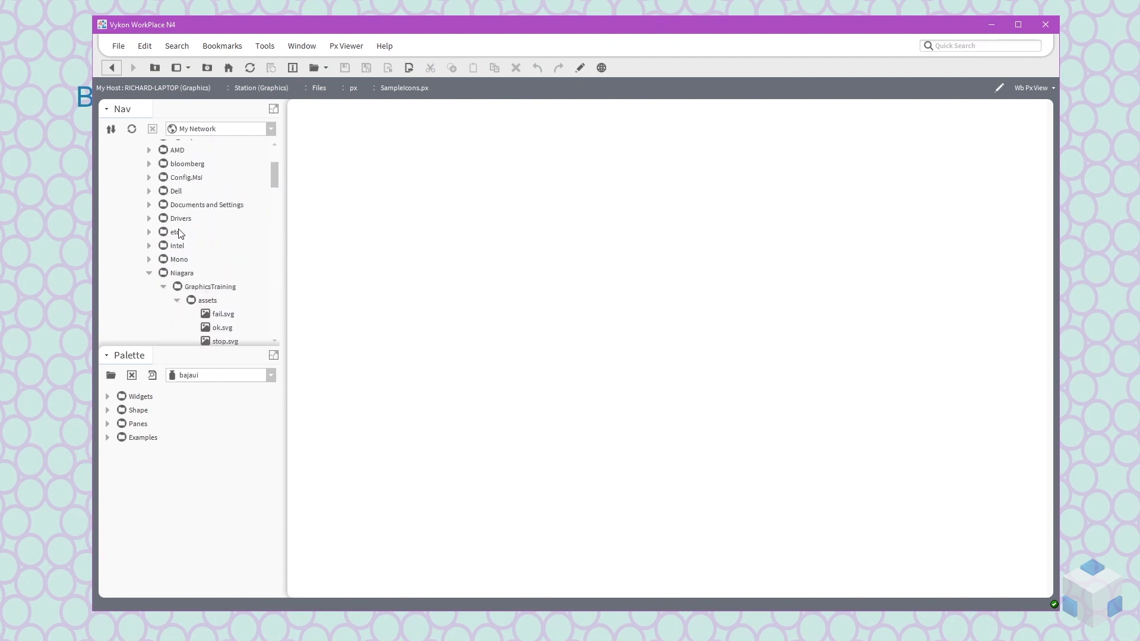
scroll(181, 237, down, 2)
scroll(199, 304, down, 2)
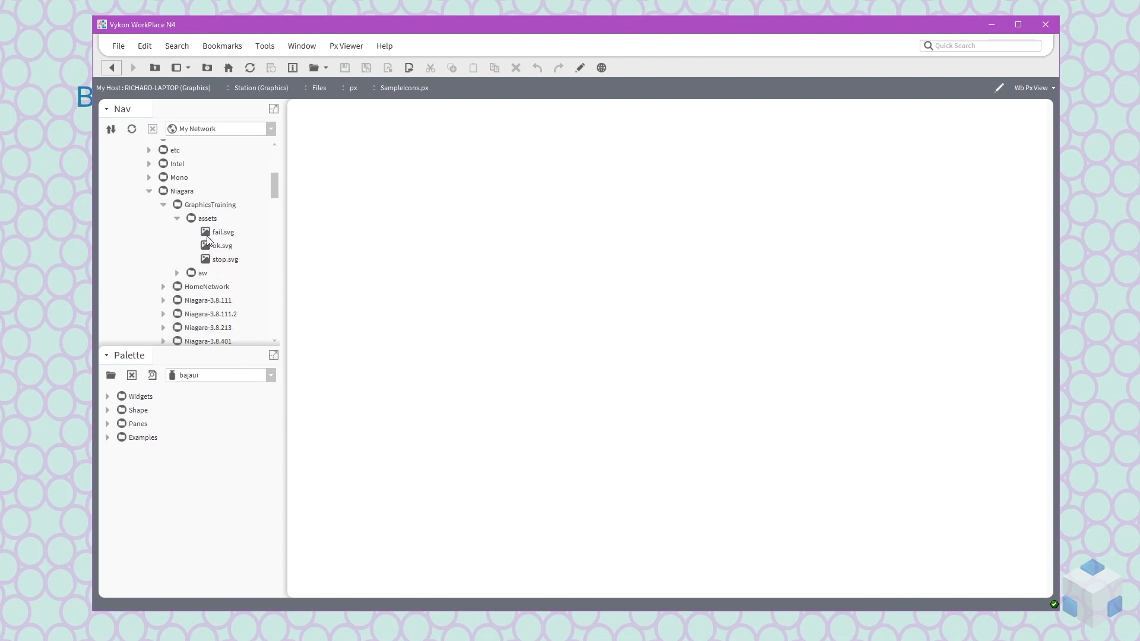
click(208, 221)
click(215, 235)
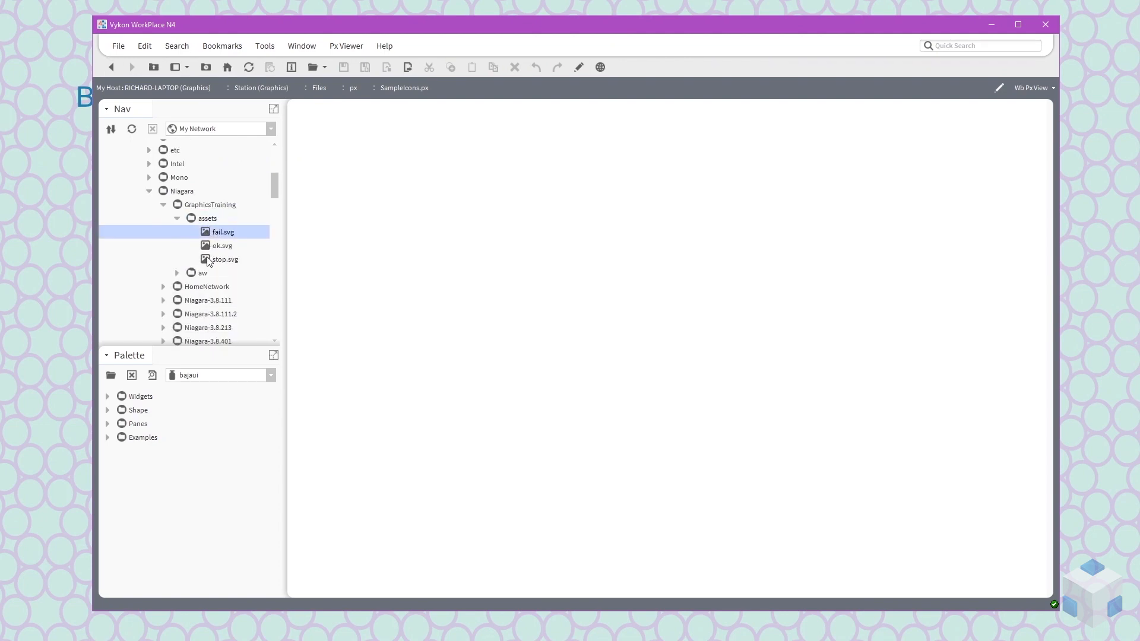
shift+click(208, 261)
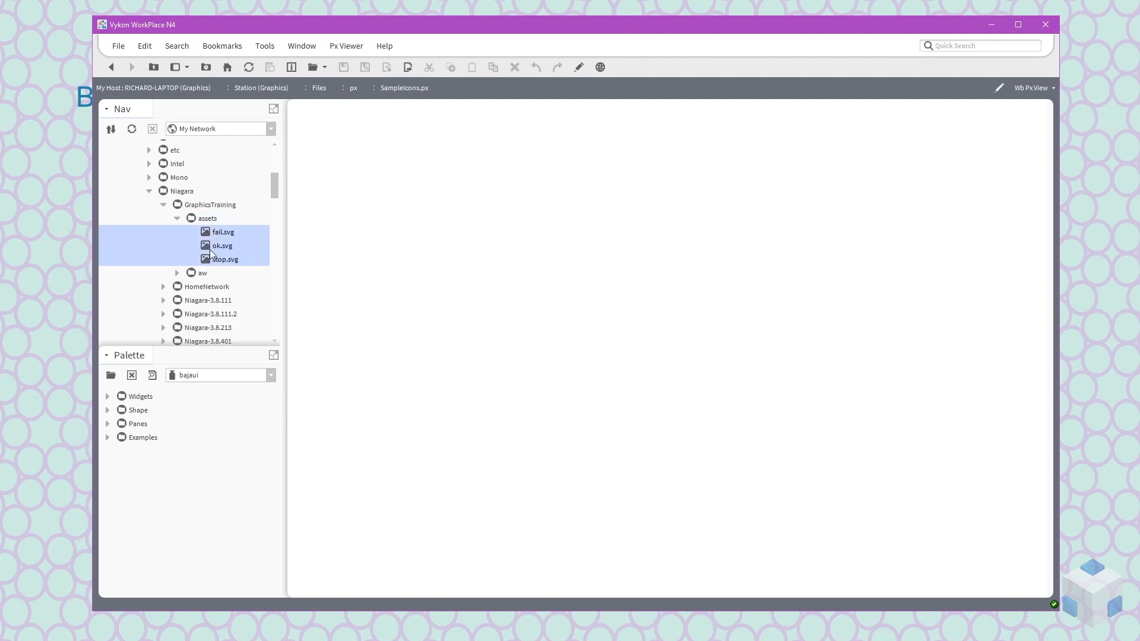
right_click(212, 245)
click(226, 269)
Paste the copied SVG files into the graphics folder under the Graphics station's Files.
scroll(226, 269, down, 15)
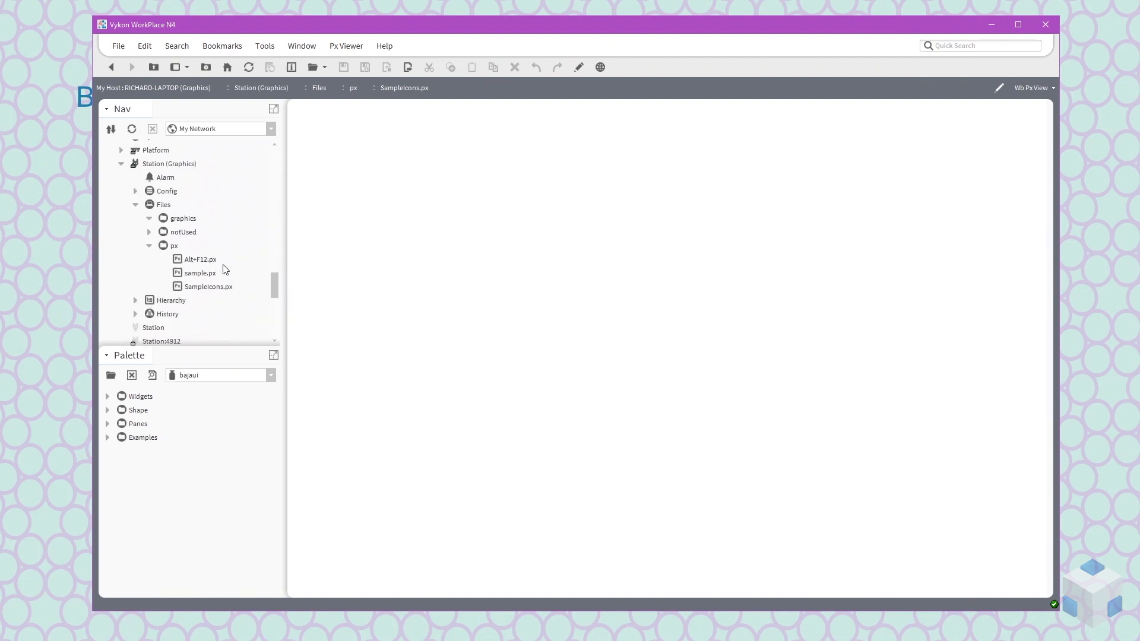
click(166, 218)
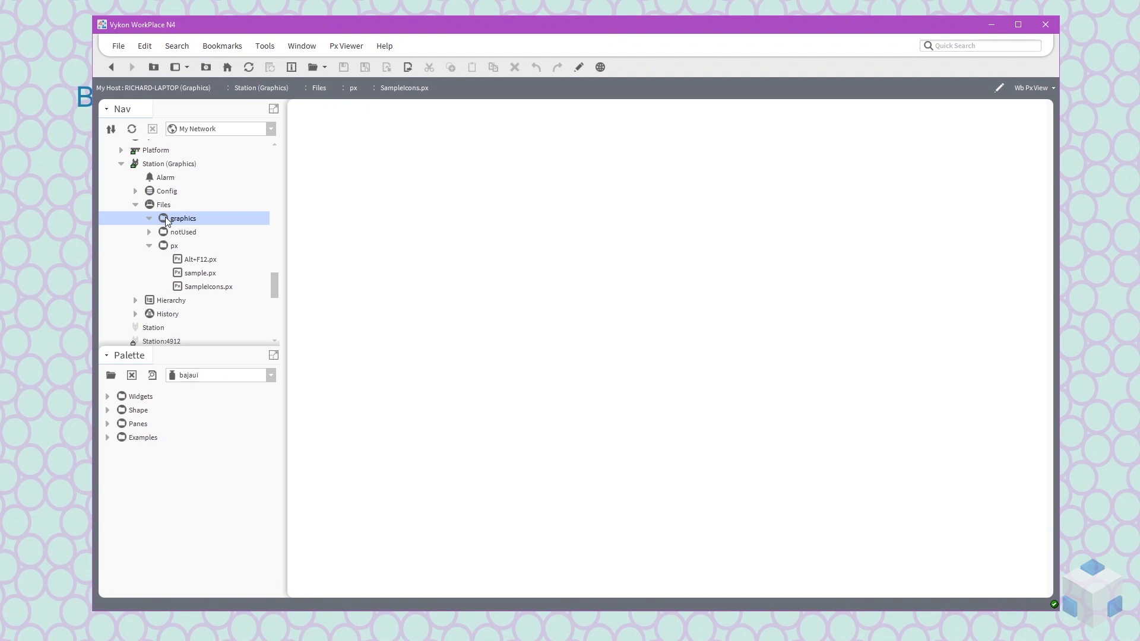
right_click(165, 218)
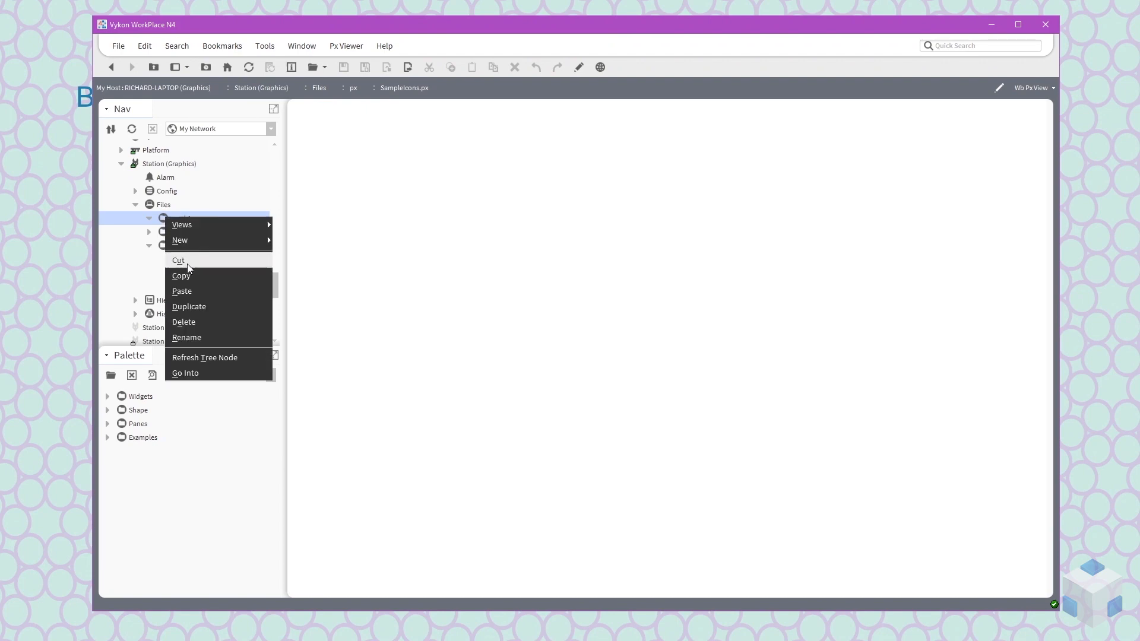
click(192, 294)
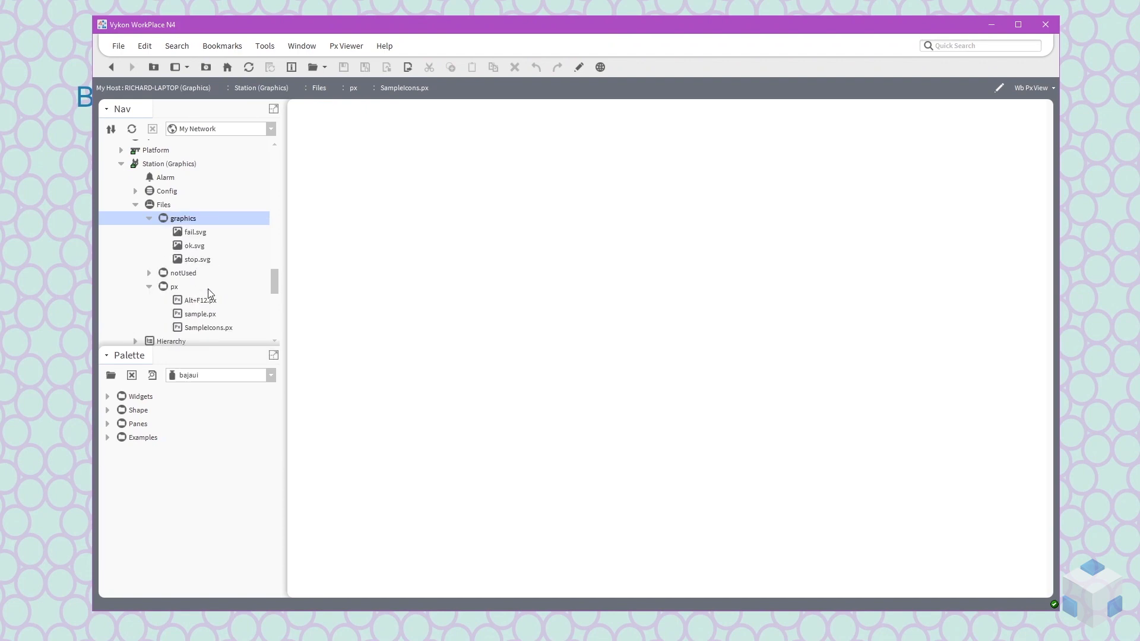
Place fail.svg from the station's graphics folder on the SampleIcons.px canvas in edit mode, and return to viewing mode.
scroll(208, 288, down, 1)
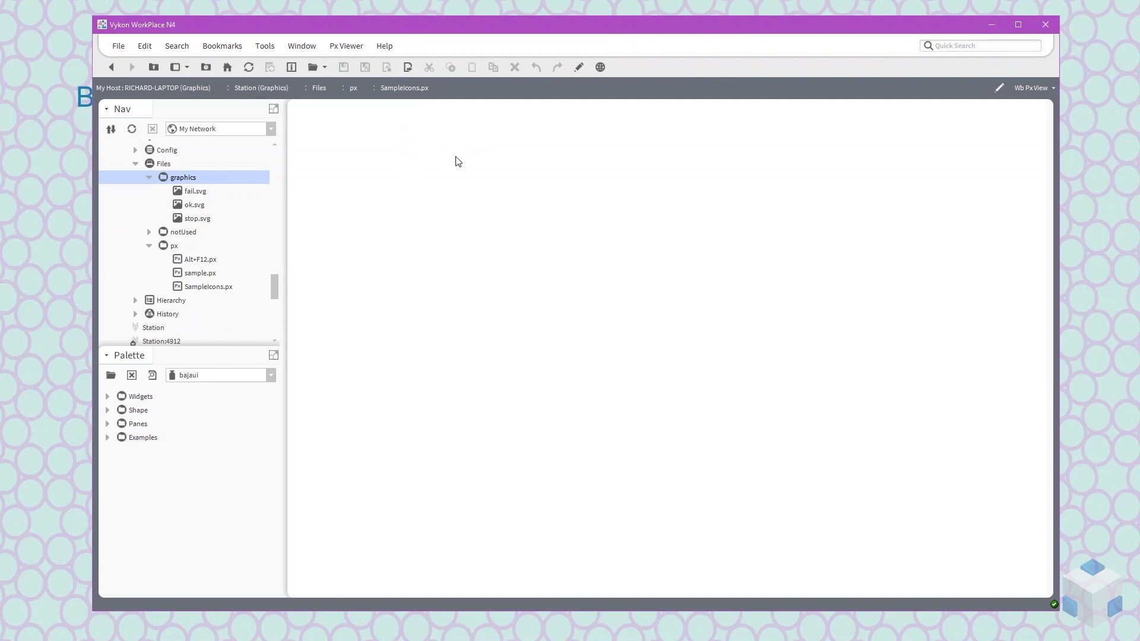
click(579, 68)
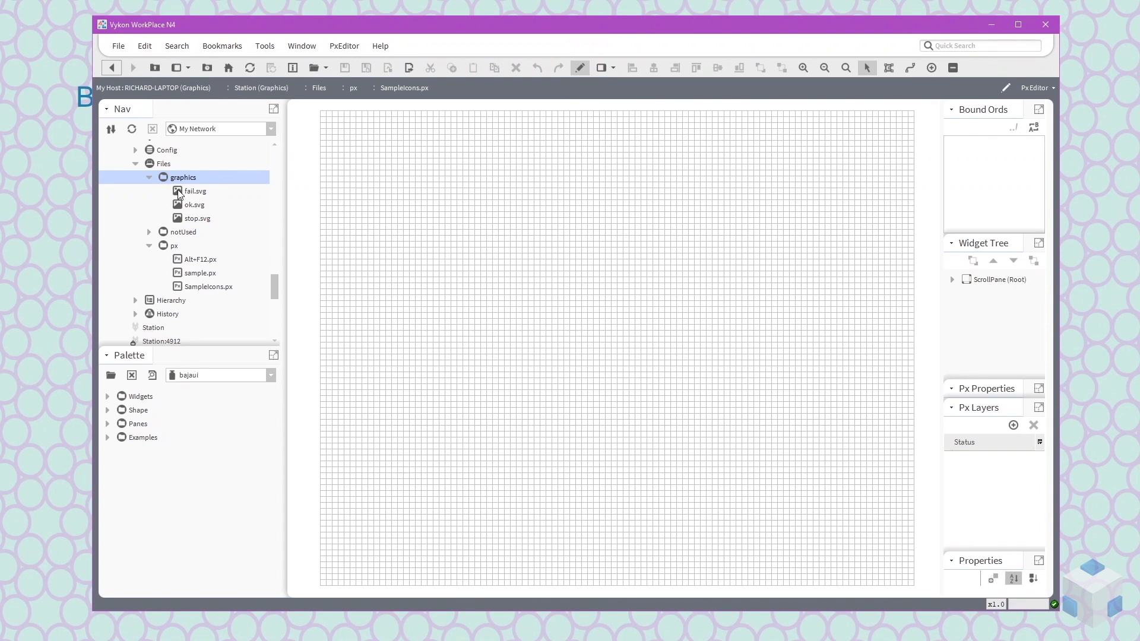
drag(195, 191, 612, 242)
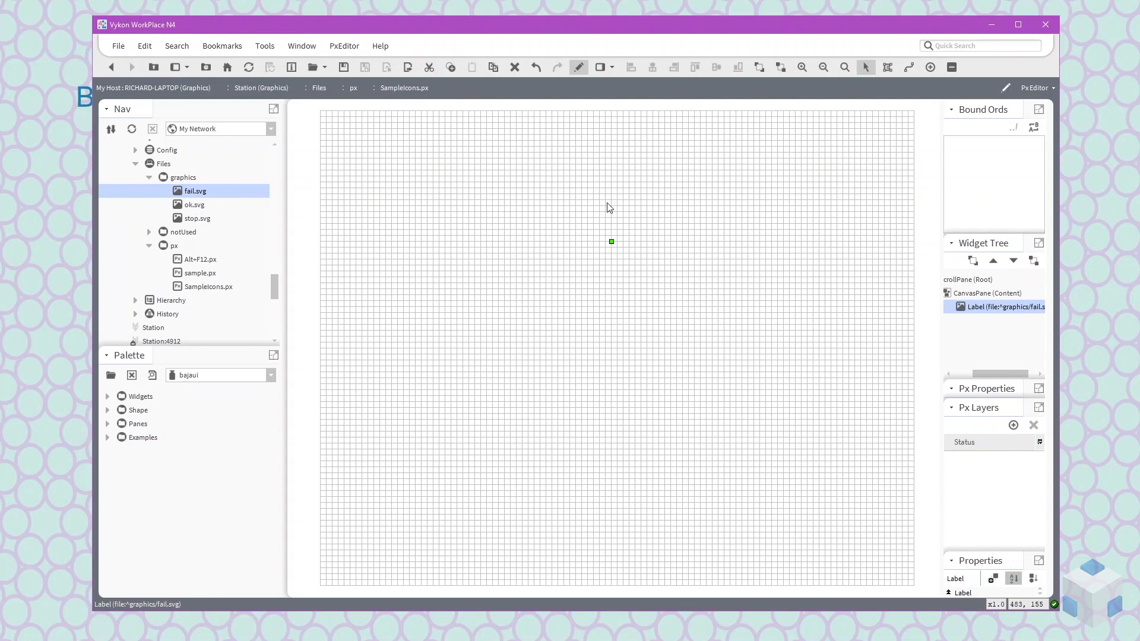
click(580, 70)
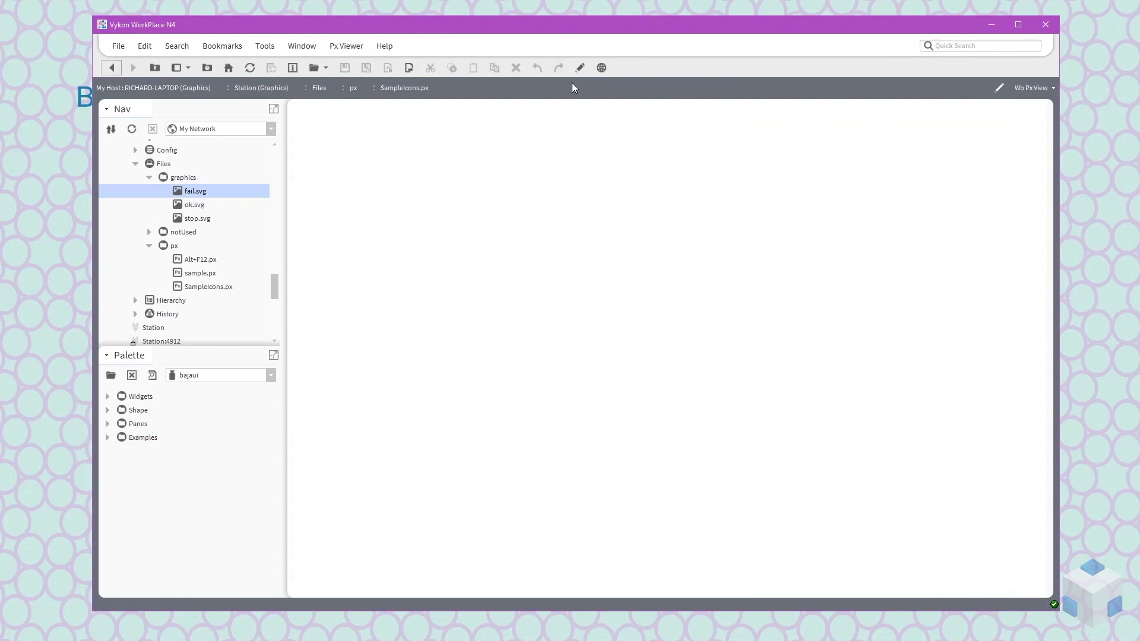
Open the Alt+F12.px page from the station's px folder.
click(194, 261)
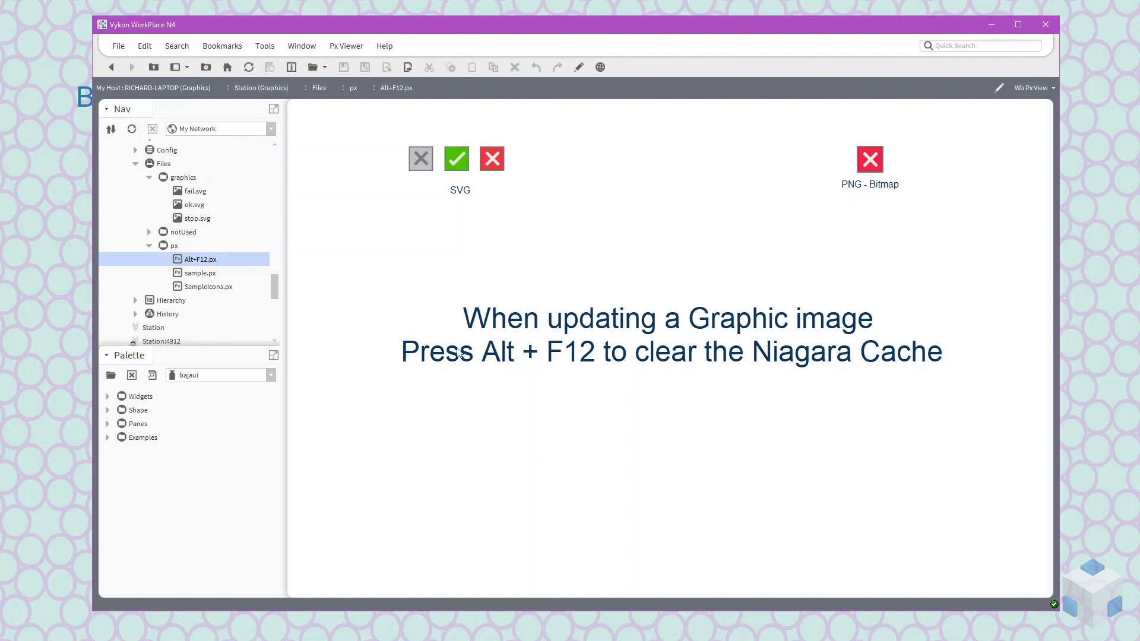
Clear the Niagara cache and check the output in the Niagara Command Line console.
drag(558, 640, 483, 223)
click(591, 172)
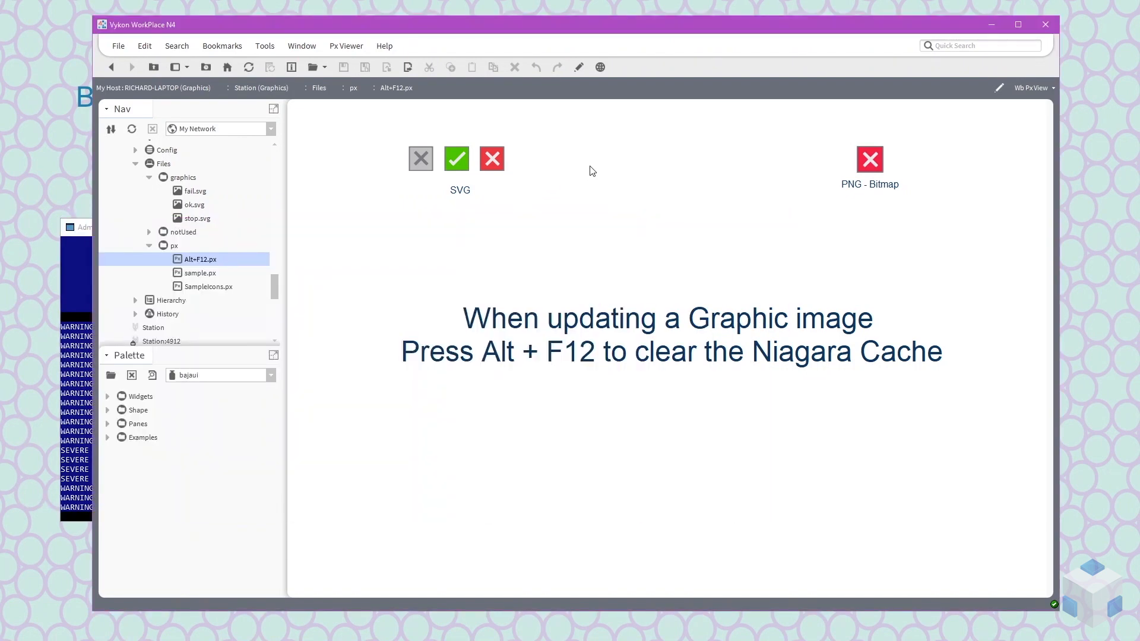
key(alt+F12)
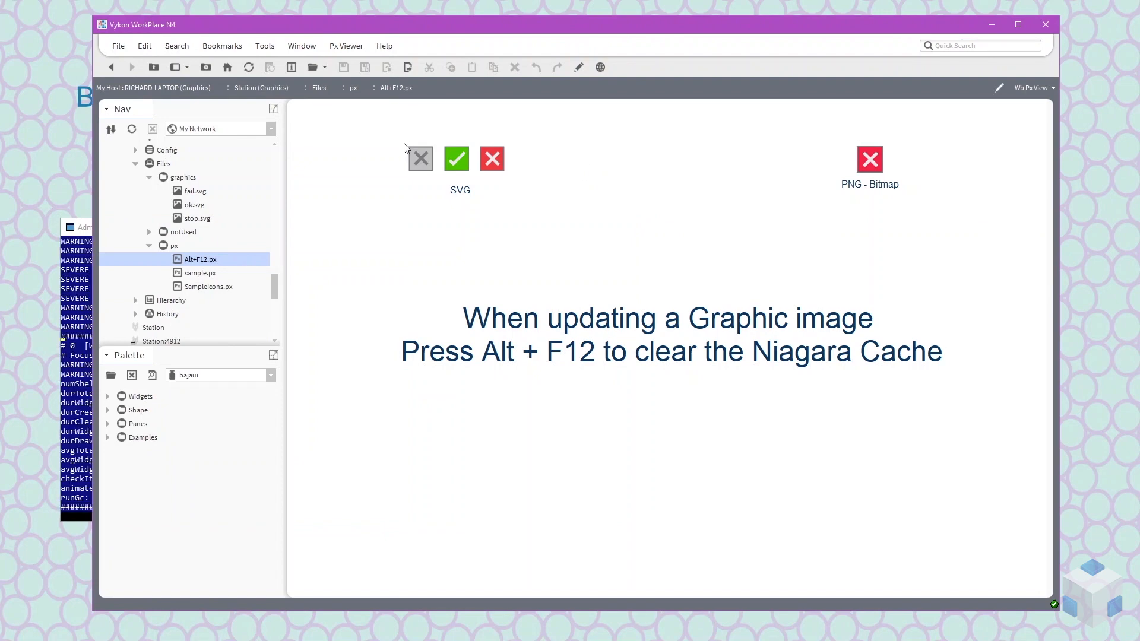
click(85, 402)
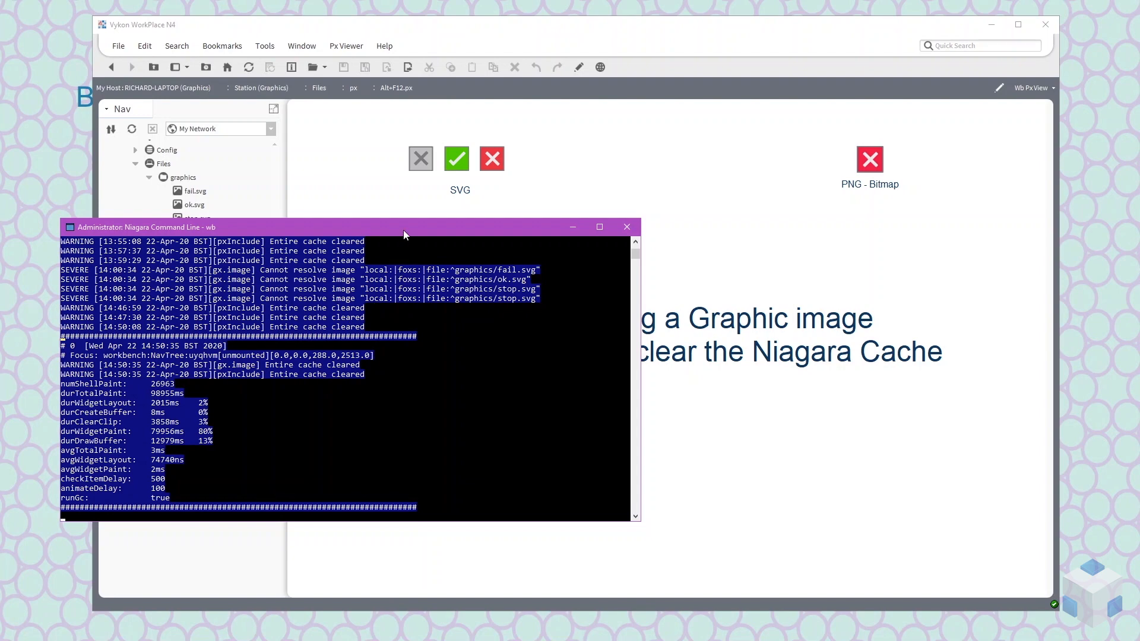
drag(404, 230, 456, 640)
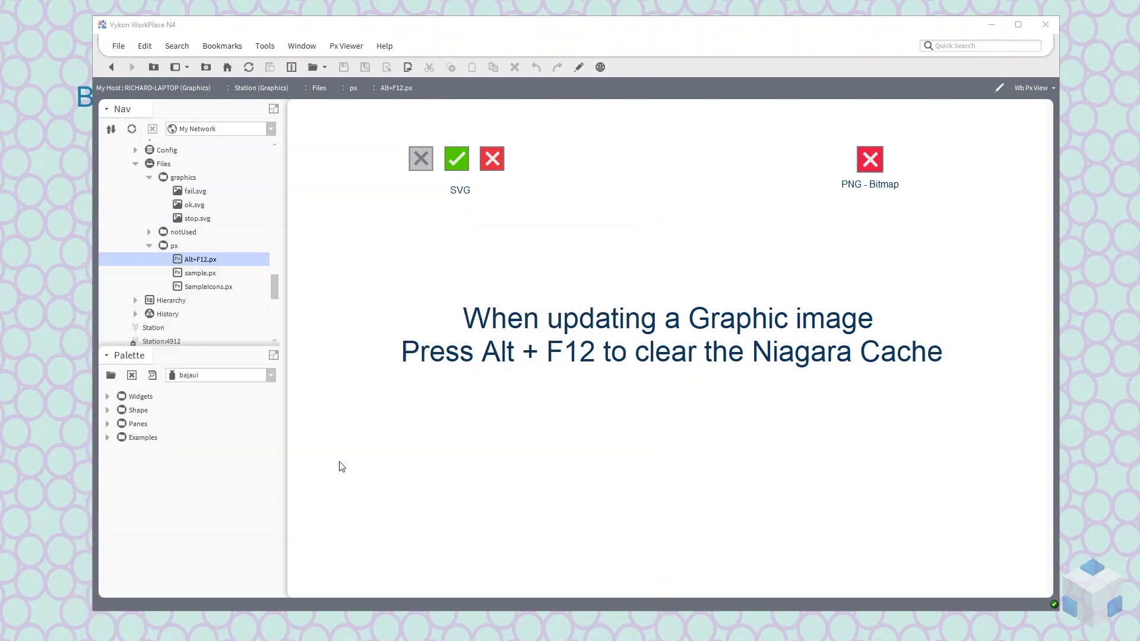
Open SampleIcons.px in edit mode and place fail.svg from the graphics folder on the canvas at about 100, 60.
double_click(217, 289)
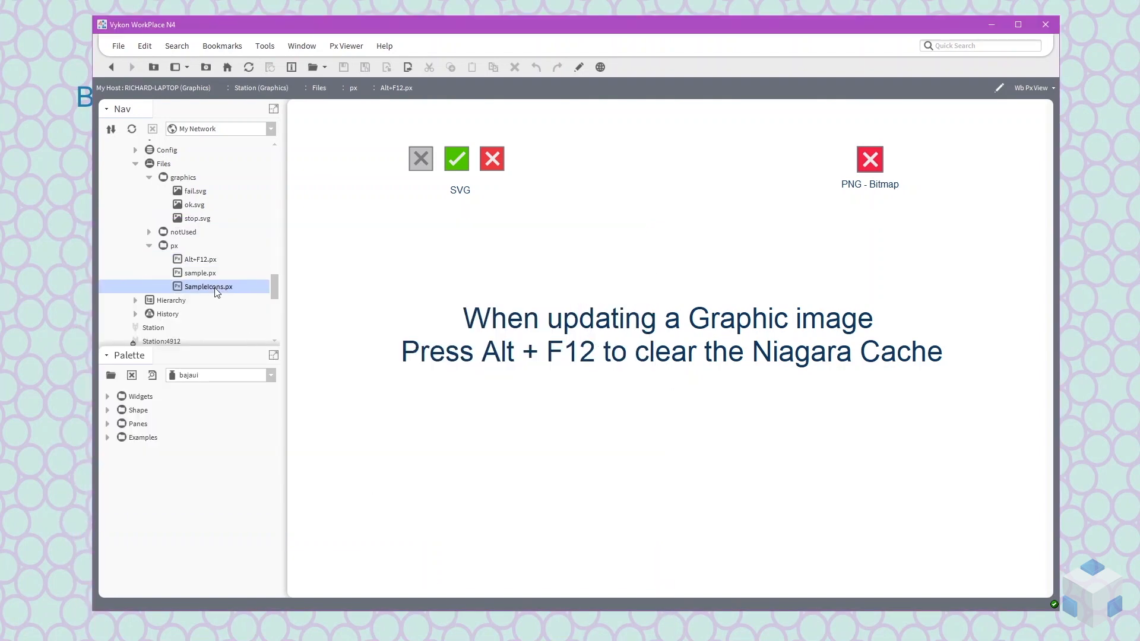
click(579, 67)
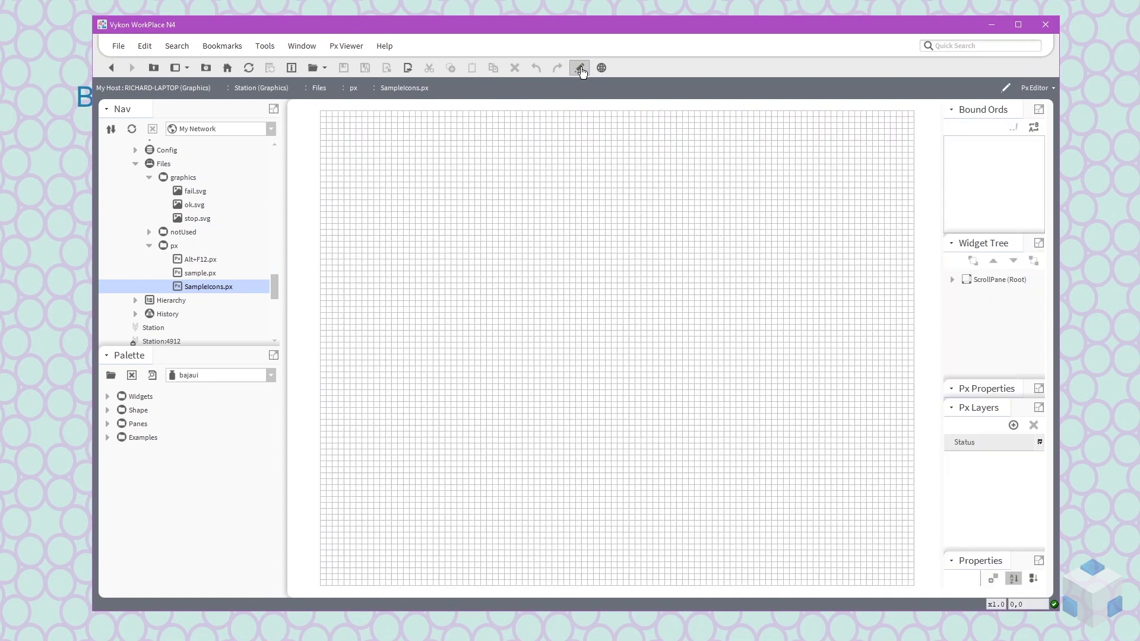
drag(195, 191, 391, 169)
click(572, 361)
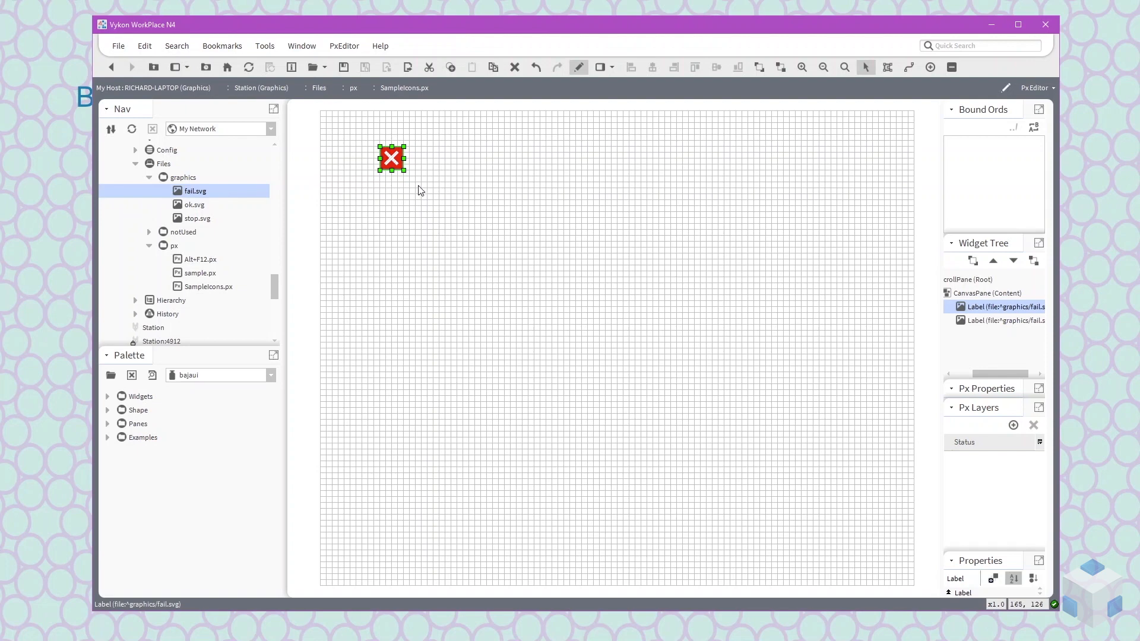
Review the fail.svg label's properties and resize the label to about 105 by 70.
double_click(396, 163)
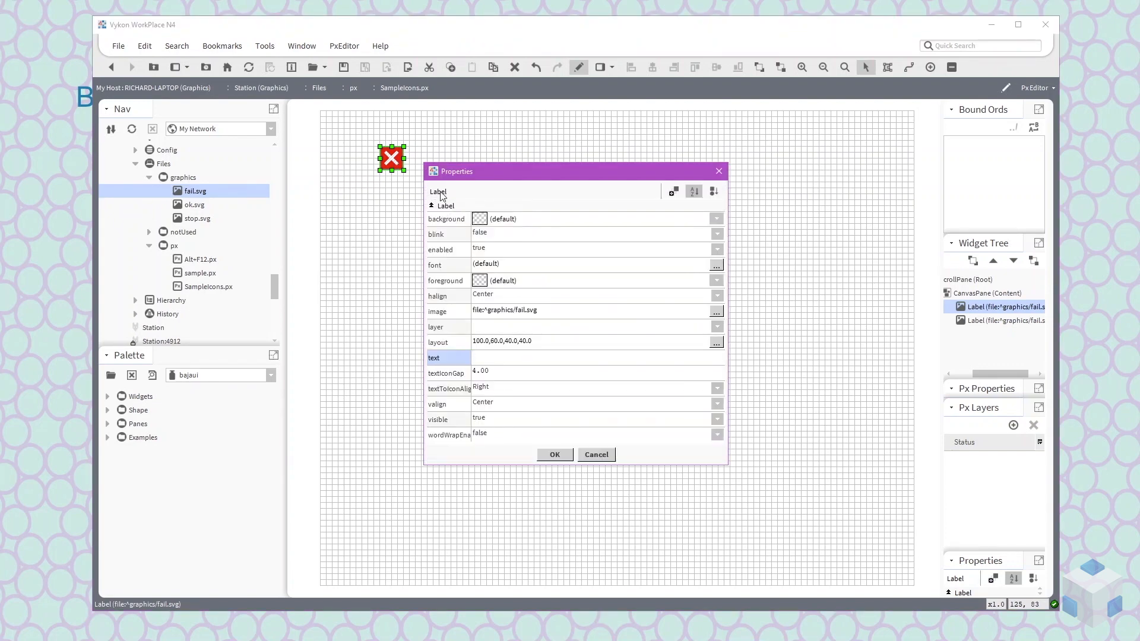
click(595, 457)
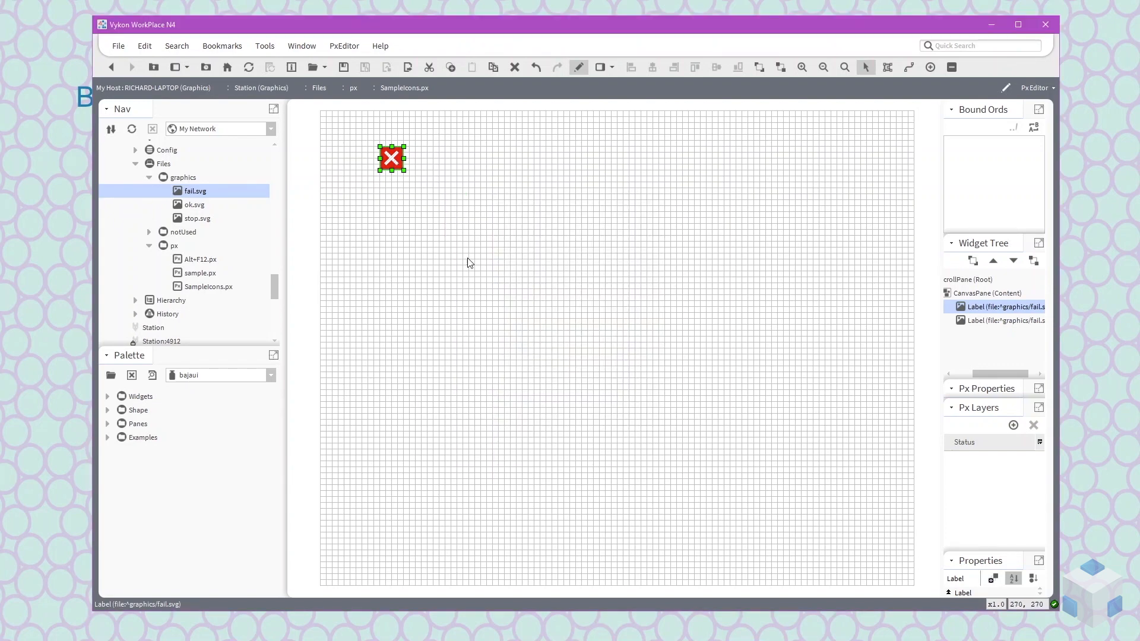
drag(405, 172, 617, 382)
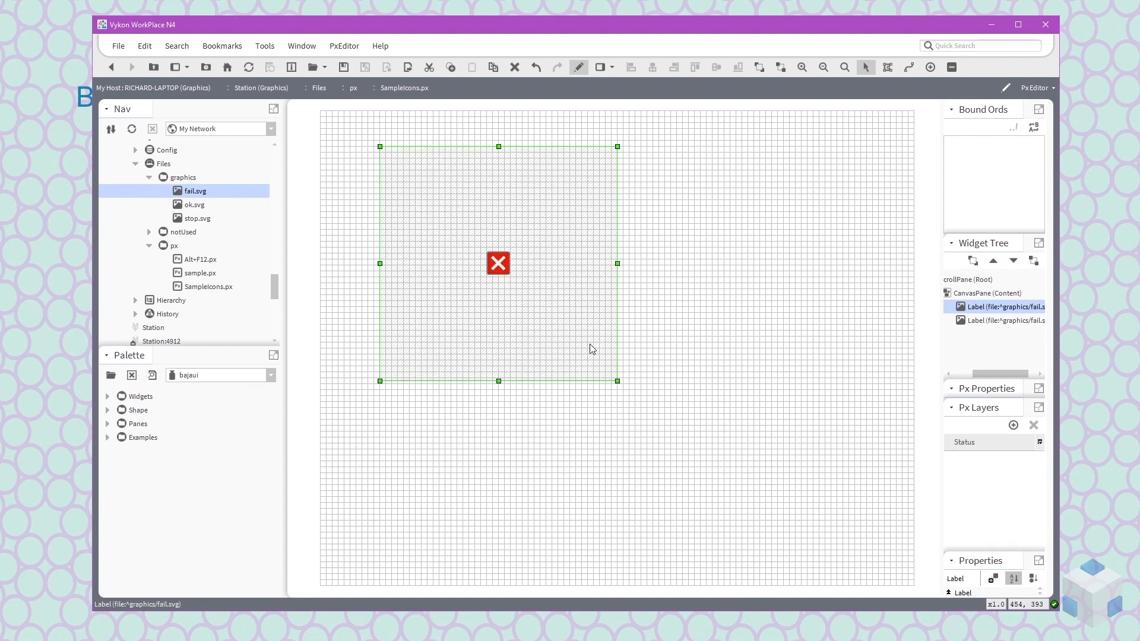
drag(618, 381, 443, 188)
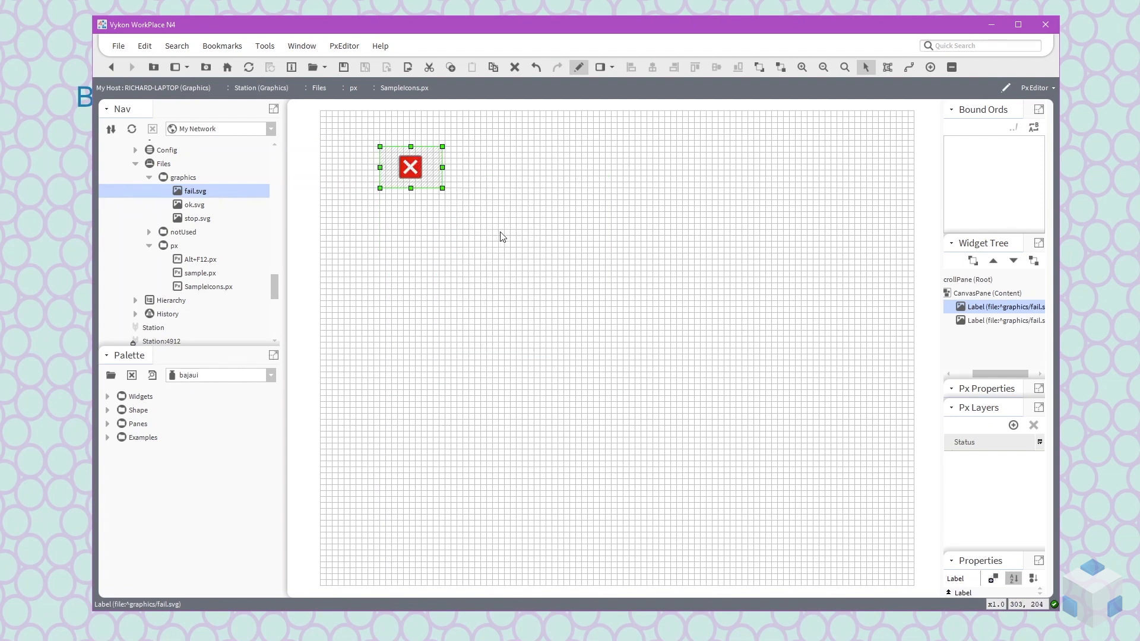
Add a new Picture widget on the canvas below the fail.svg label, at about 305, 205.
right_click(502, 236)
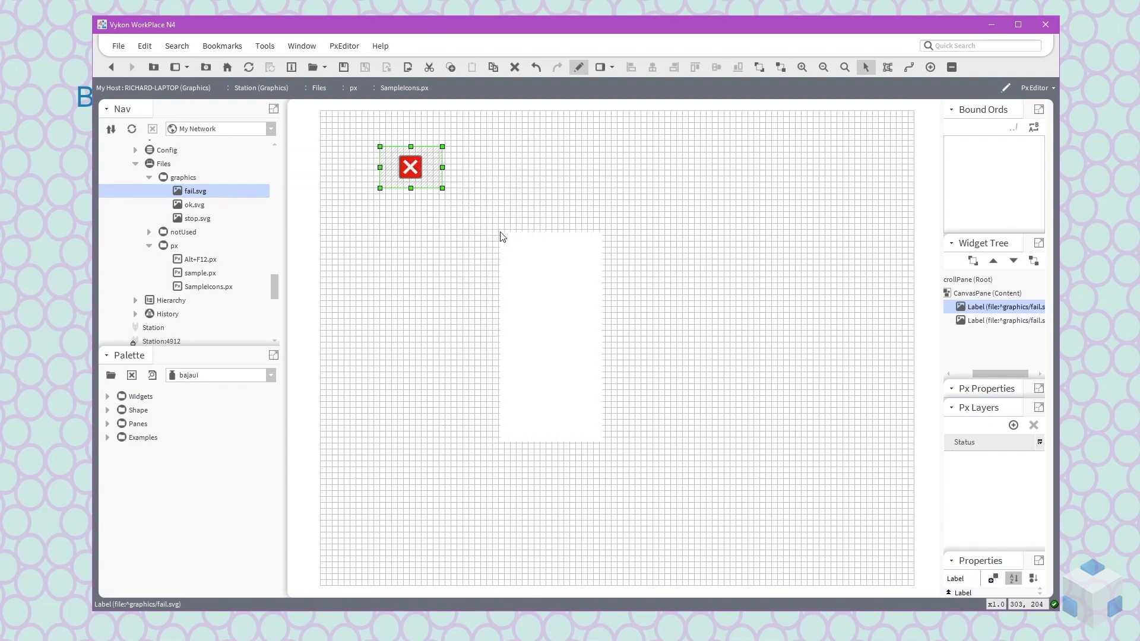
mouse_move(505, 239)
click(622, 255)
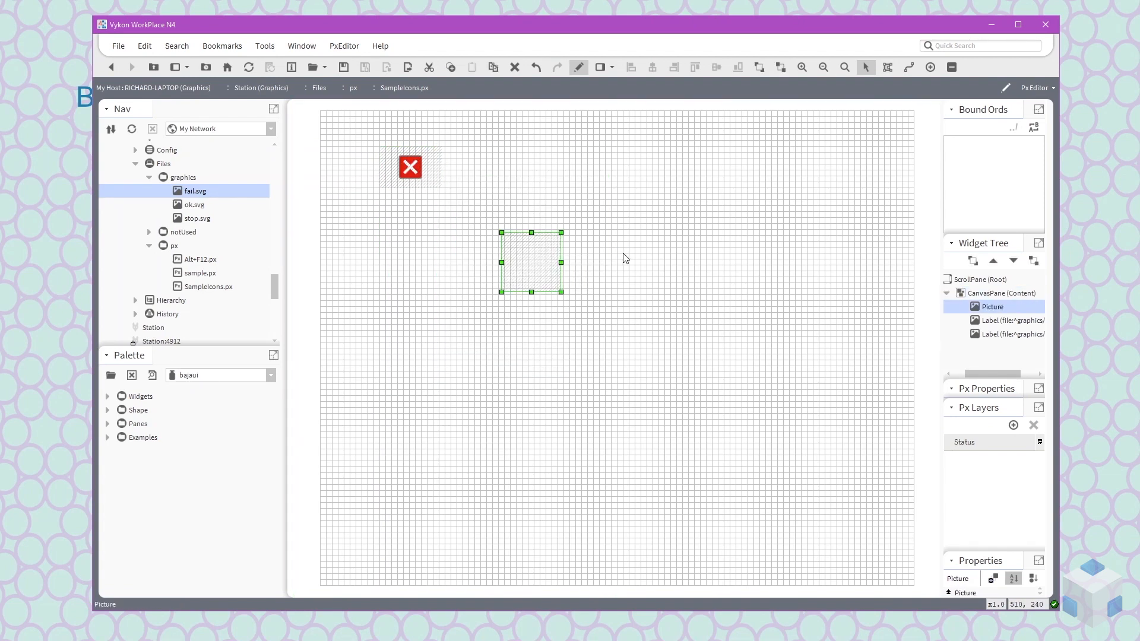
Copy the image path file:^graphics/fail.svg from the fail.svg label's properties.
double_click(417, 178)
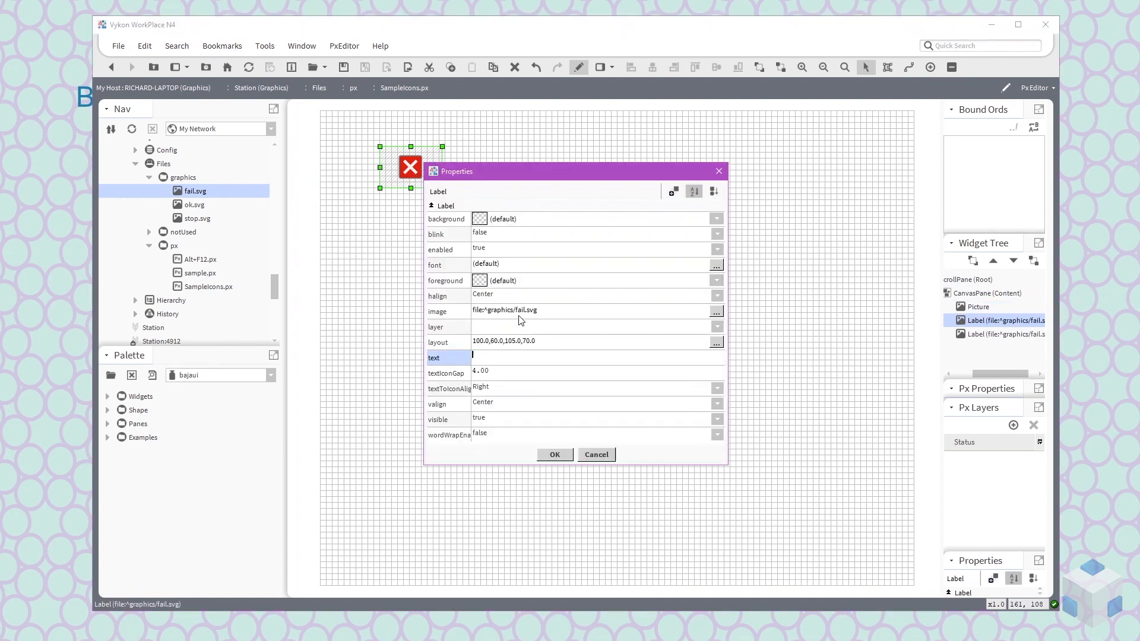
double_click(518, 312)
key(ctrl+c)
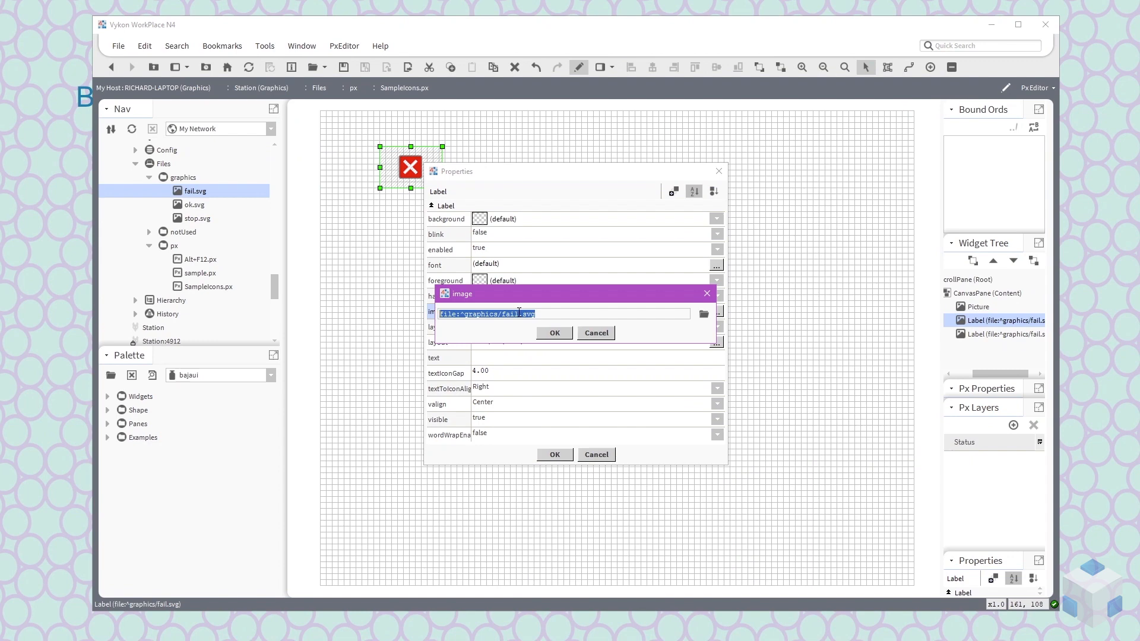
click(557, 335)
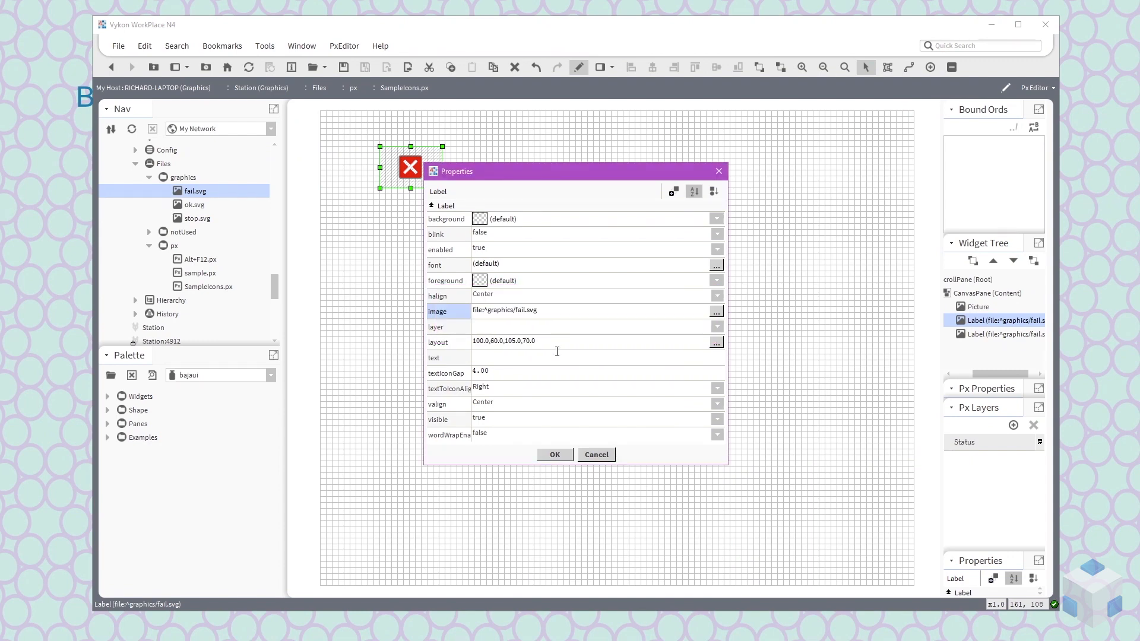
click(558, 456)
Set the Picture widget's image to the copied path file:^graphics/fail.svg.
double_click(545, 278)
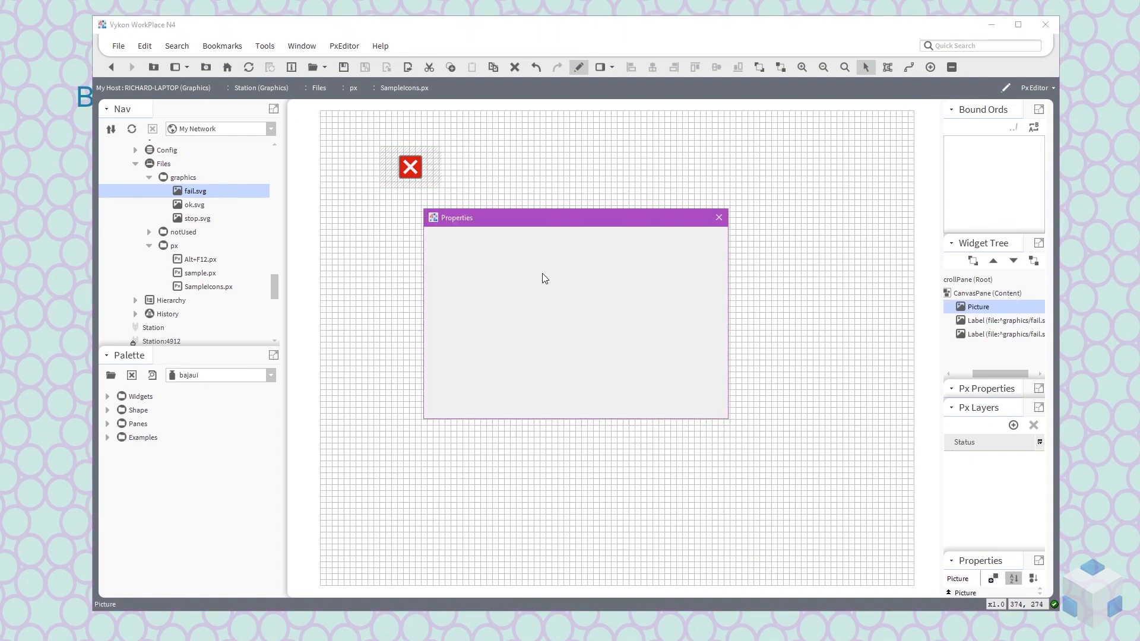
double_click(512, 313)
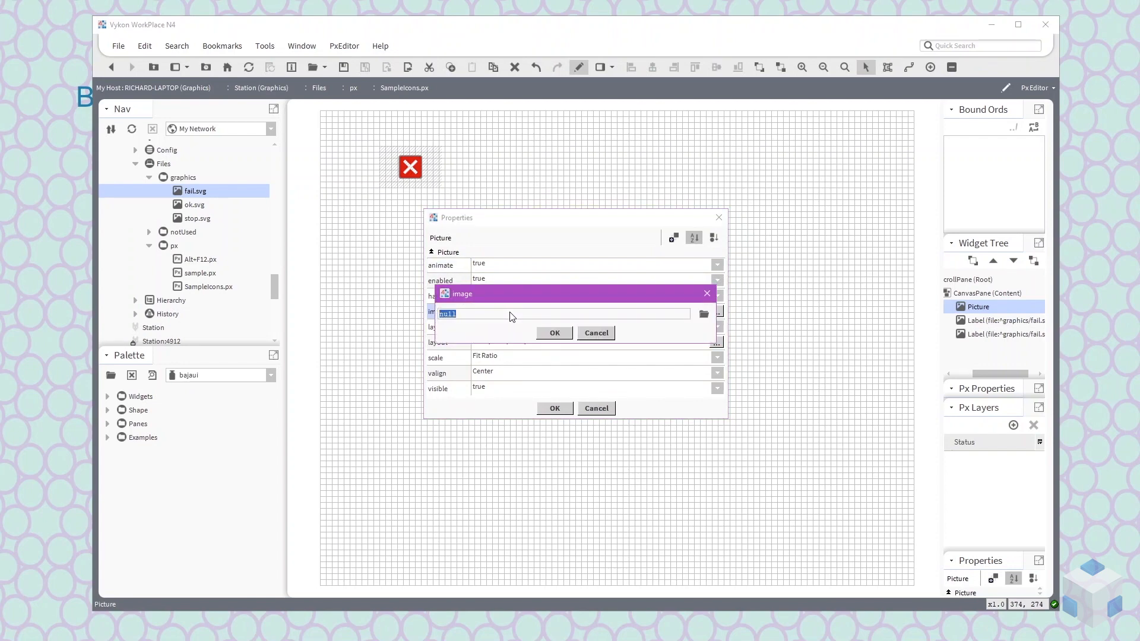
key(ctrl+v)
click(541, 333)
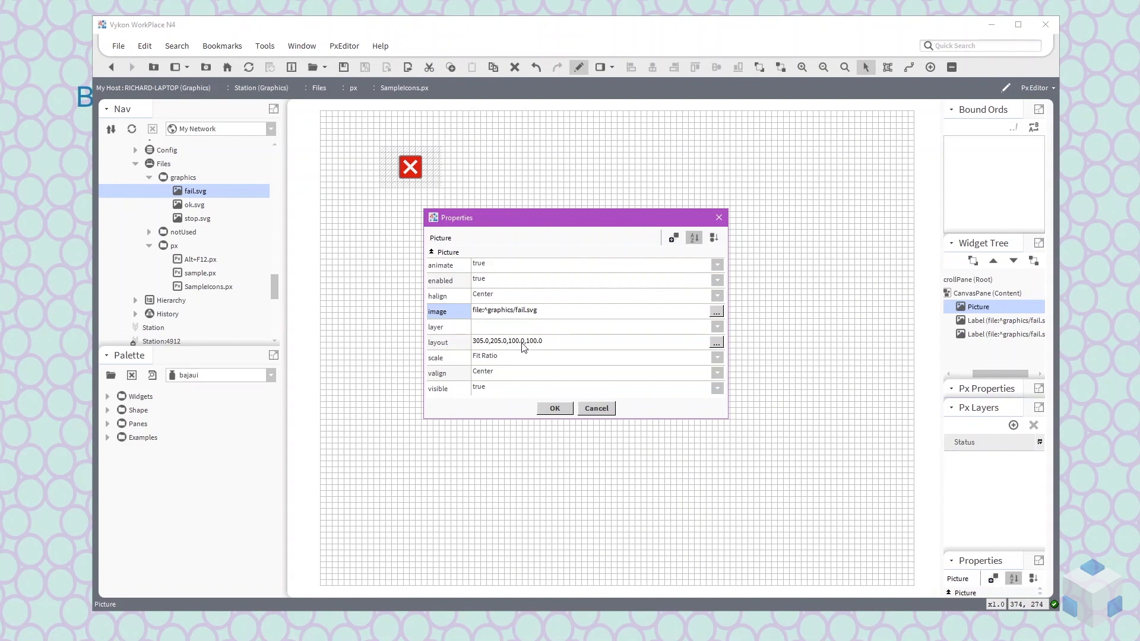
drag(553, 218, 578, 287)
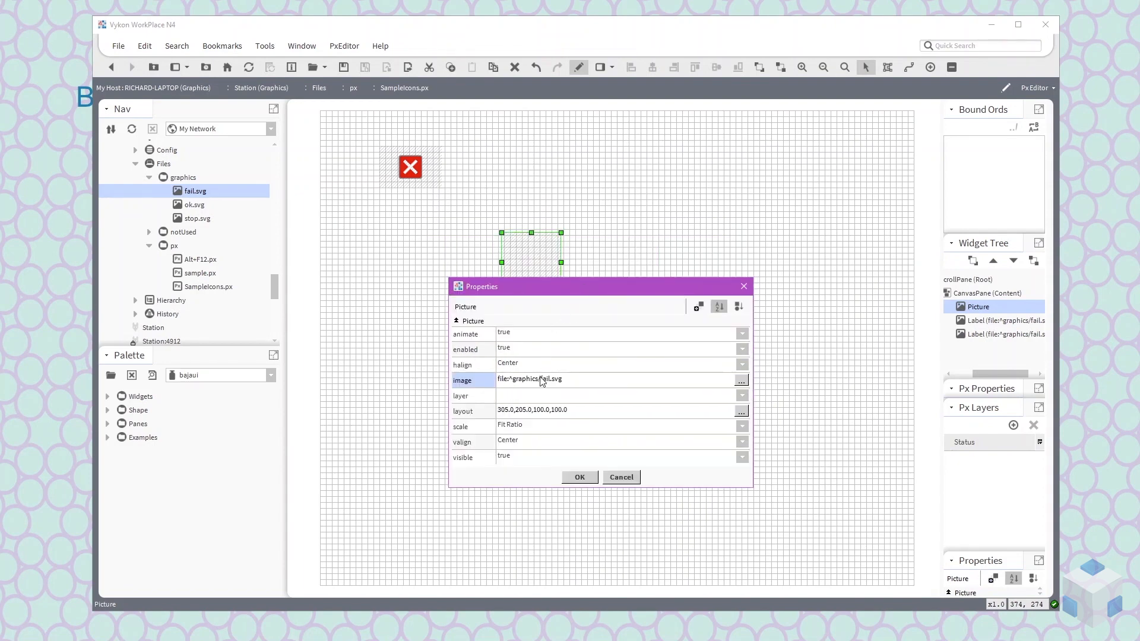
click(580, 477)
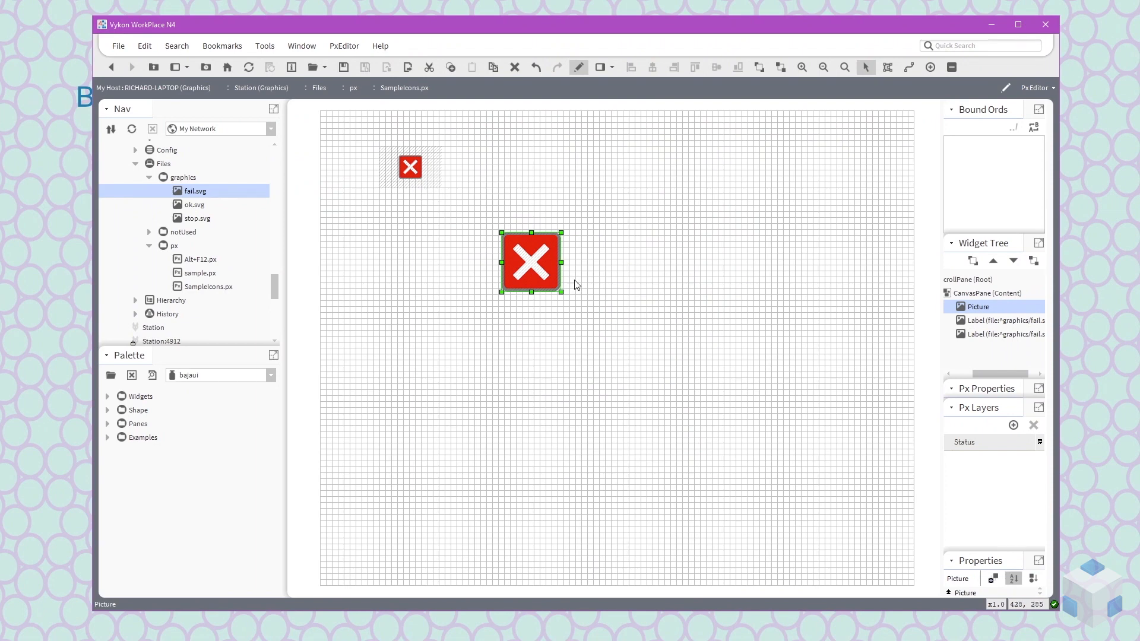
Enlarge the fail picture to about 150 by 155 and review its layout and scale properties.
drag(564, 293, 591, 324)
click(421, 171)
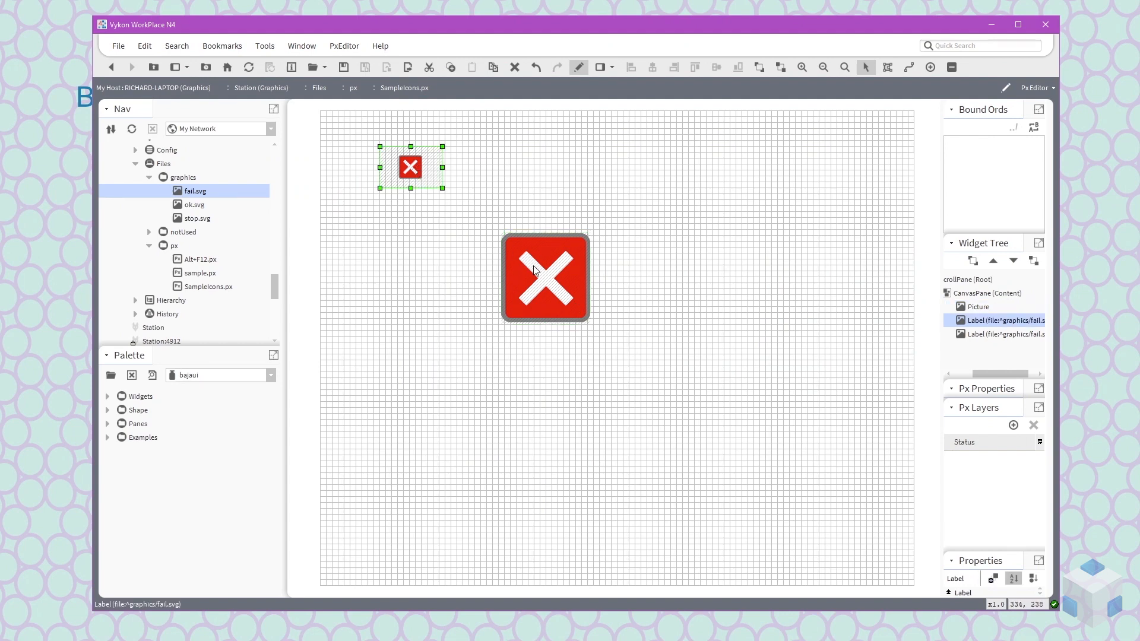
click(547, 276)
double_click(547, 276)
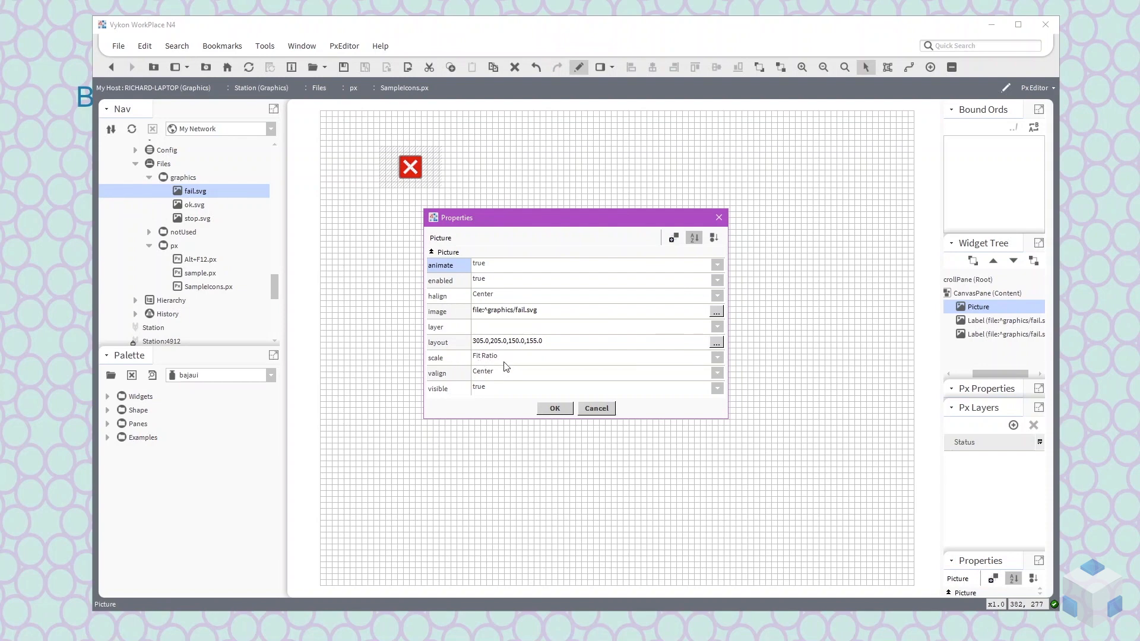
click(555, 409)
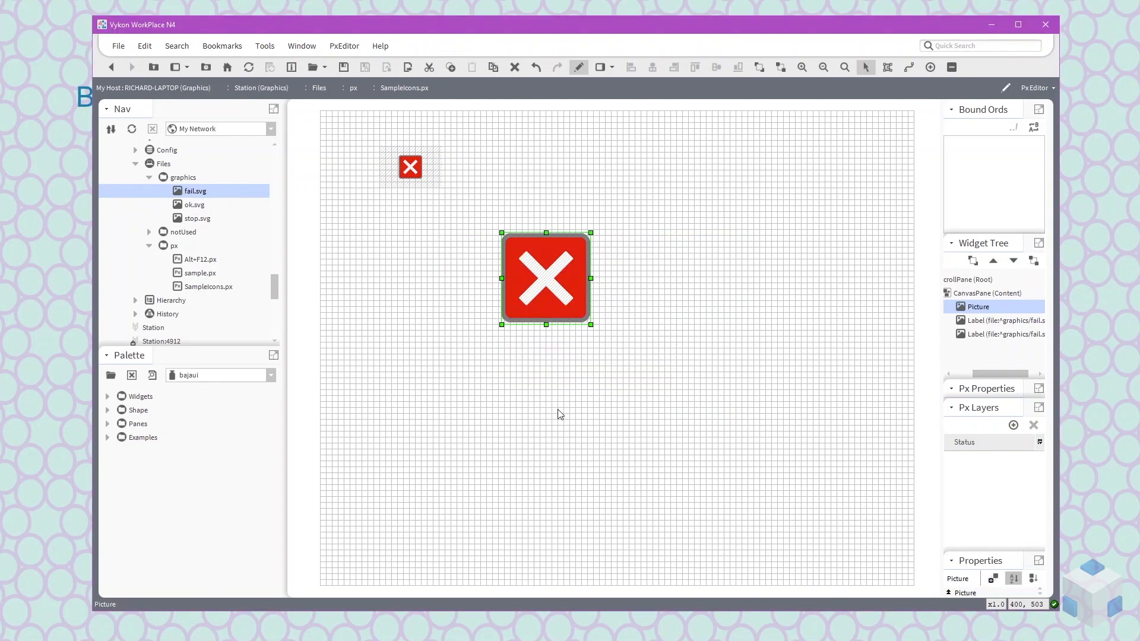
Move the fail picture beside the fail.svg label and resize it to about 95 by 75.
drag(561, 280, 515, 198)
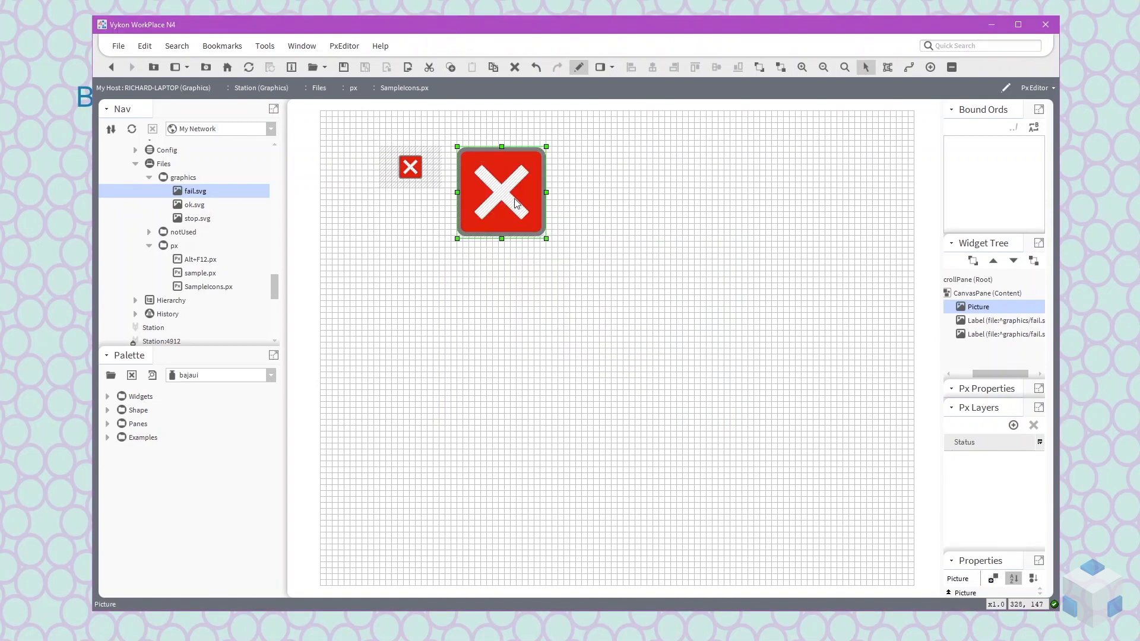
drag(544, 238, 519, 209)
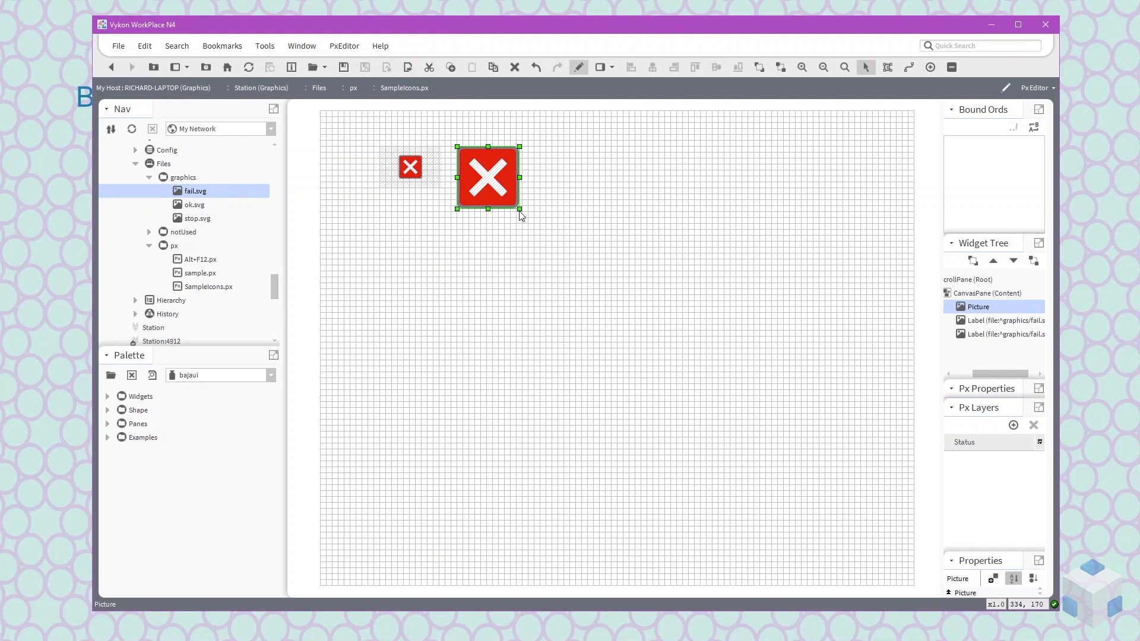
drag(520, 209, 657, 372)
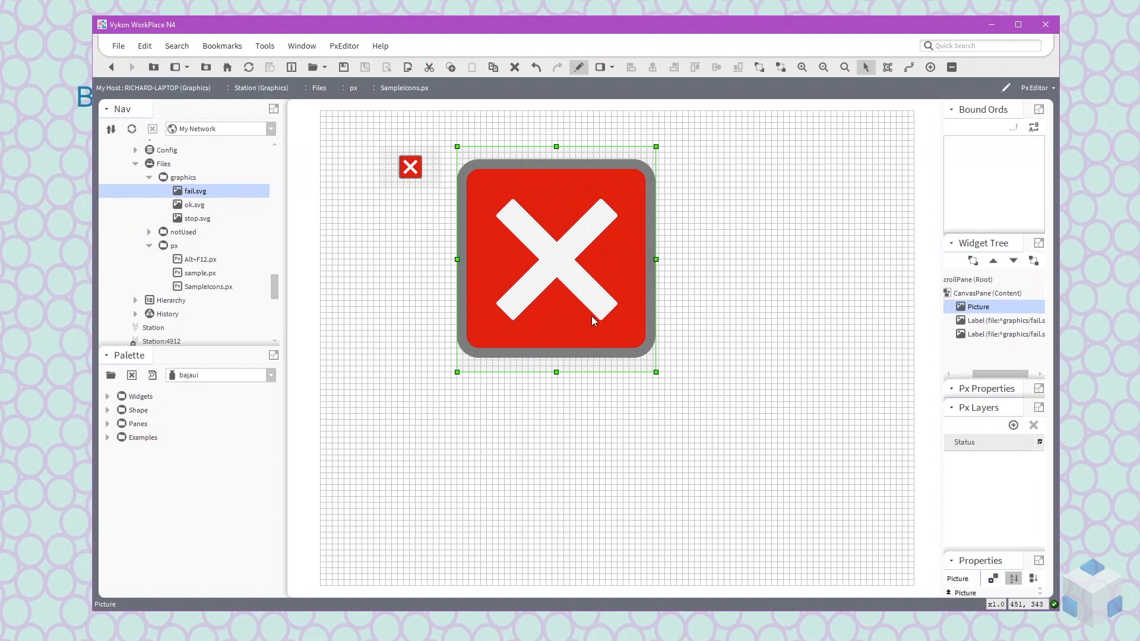
drag(656, 373, 565, 174)
Duplicate the fail picture at about 340, 60 and set the copy's image to ok.svg from the station's graphics folder.
right_click(498, 173)
click(520, 246)
double_click(561, 179)
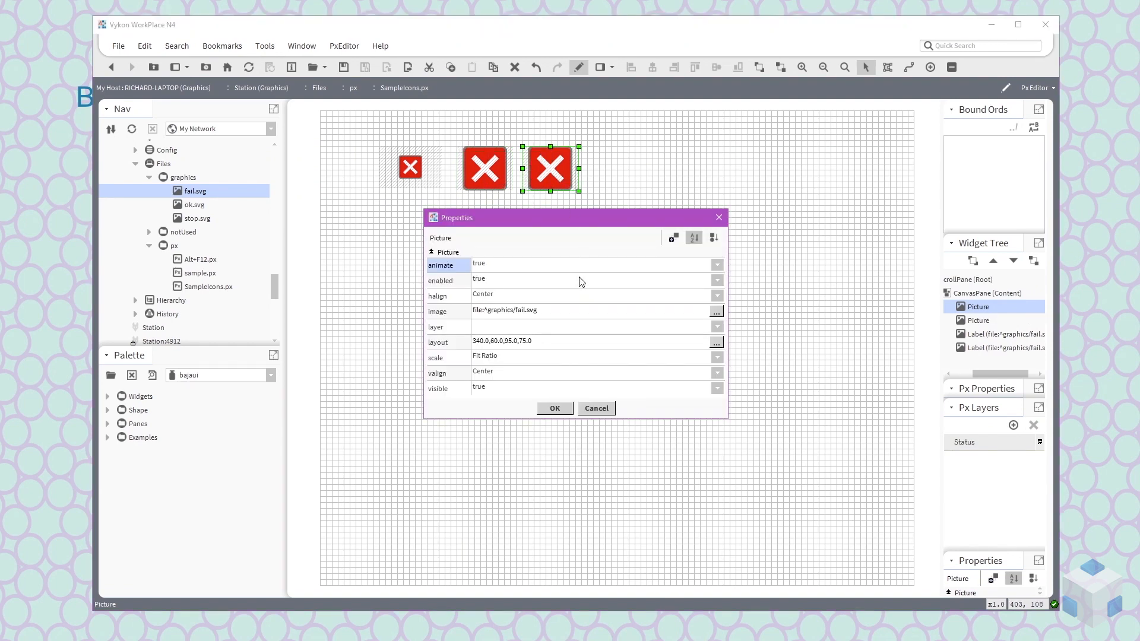
double_click(567, 312)
click(704, 314)
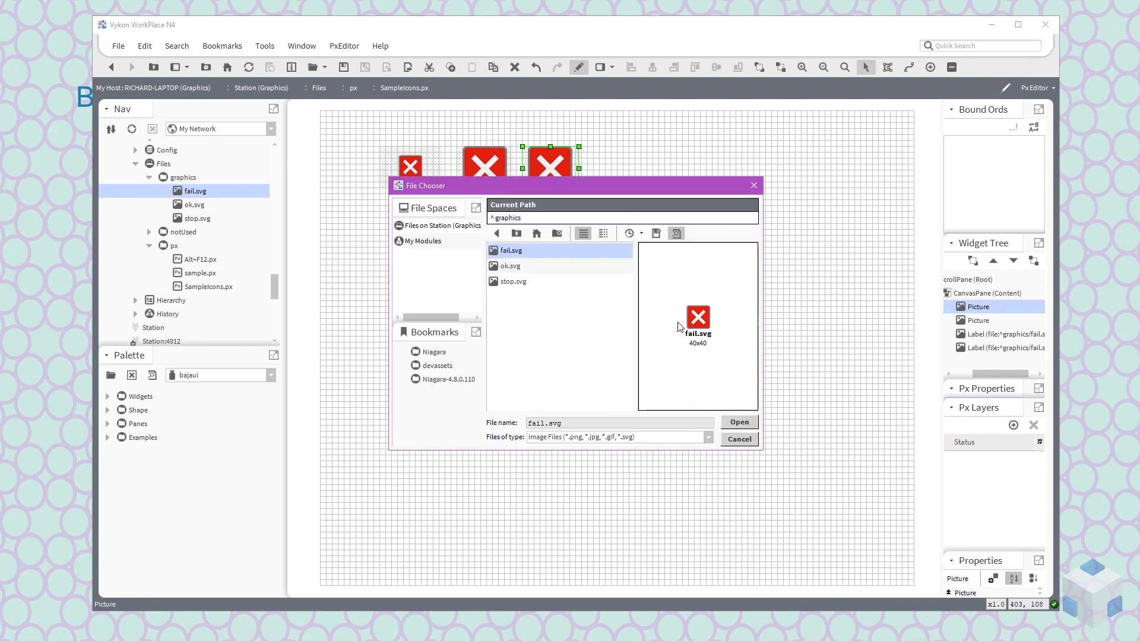
double_click(513, 266)
click(555, 333)
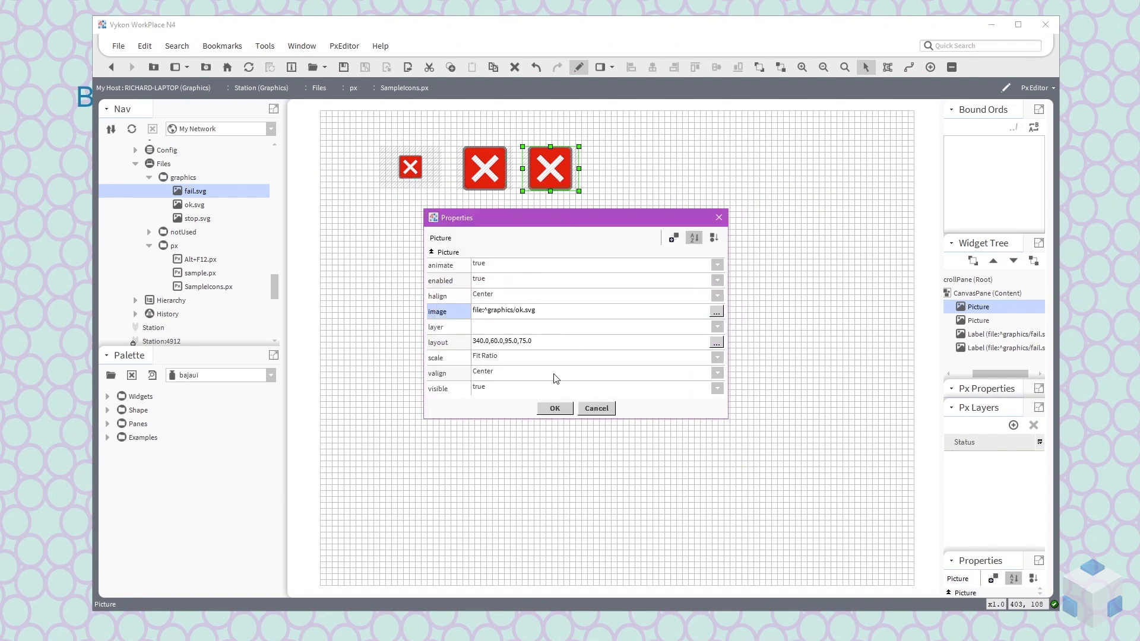
click(554, 409)
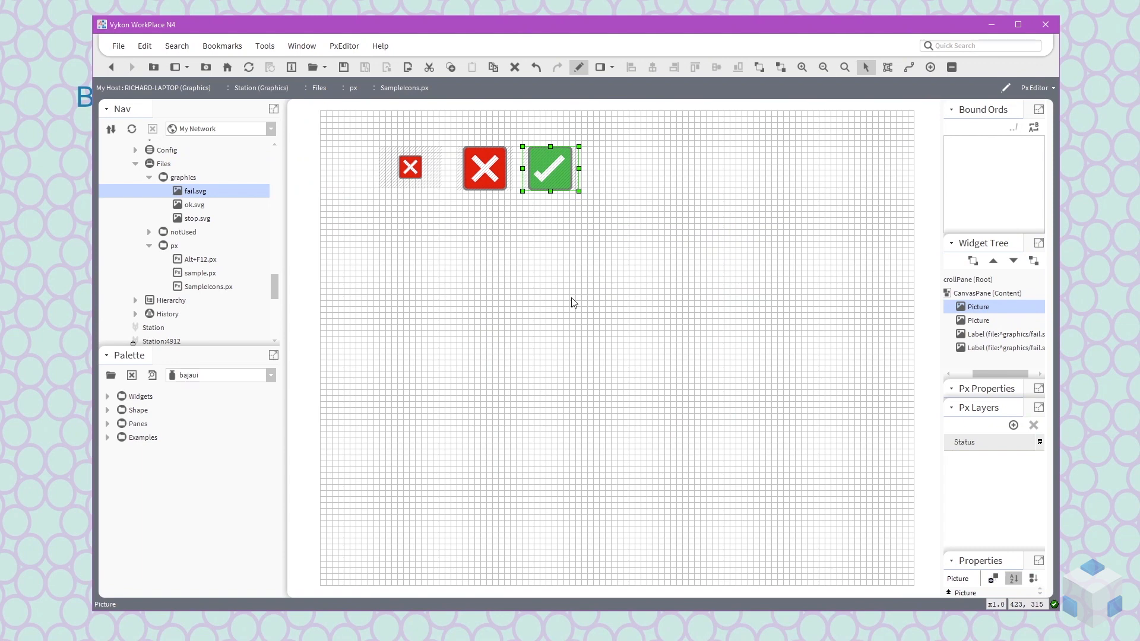
Duplicate the ok picture at about 450, 60 with stop.svg as its image, and return the page to viewing mode.
key(ctrl+d)
drag(562, 174, 616, 174)
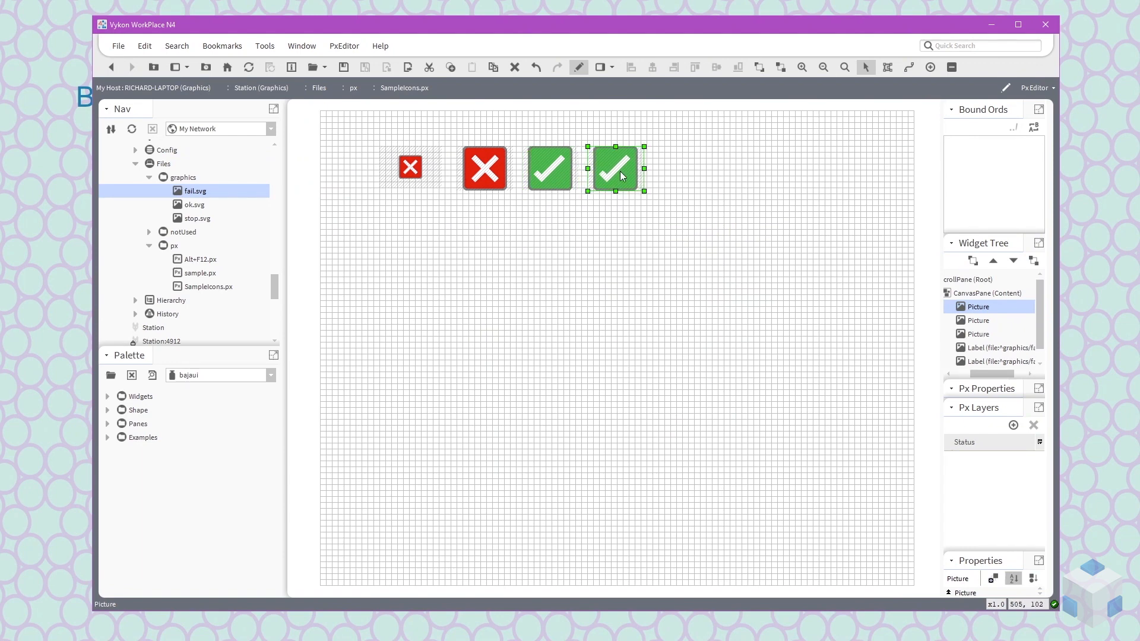
double_click(620, 171)
double_click(544, 313)
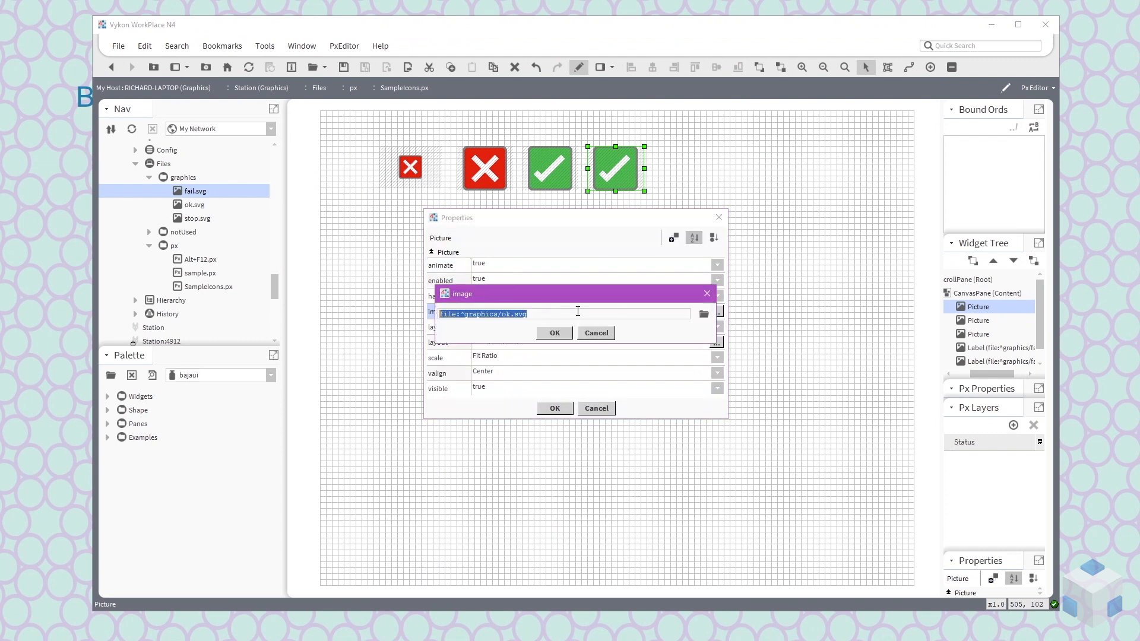
click(703, 314)
click(525, 284)
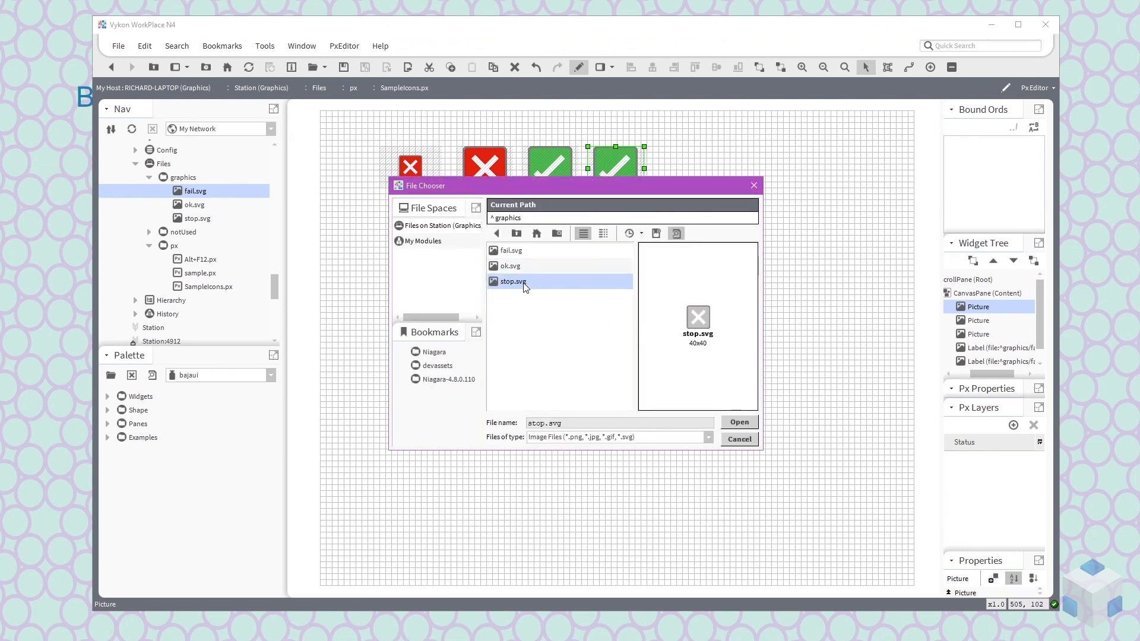
click(739, 421)
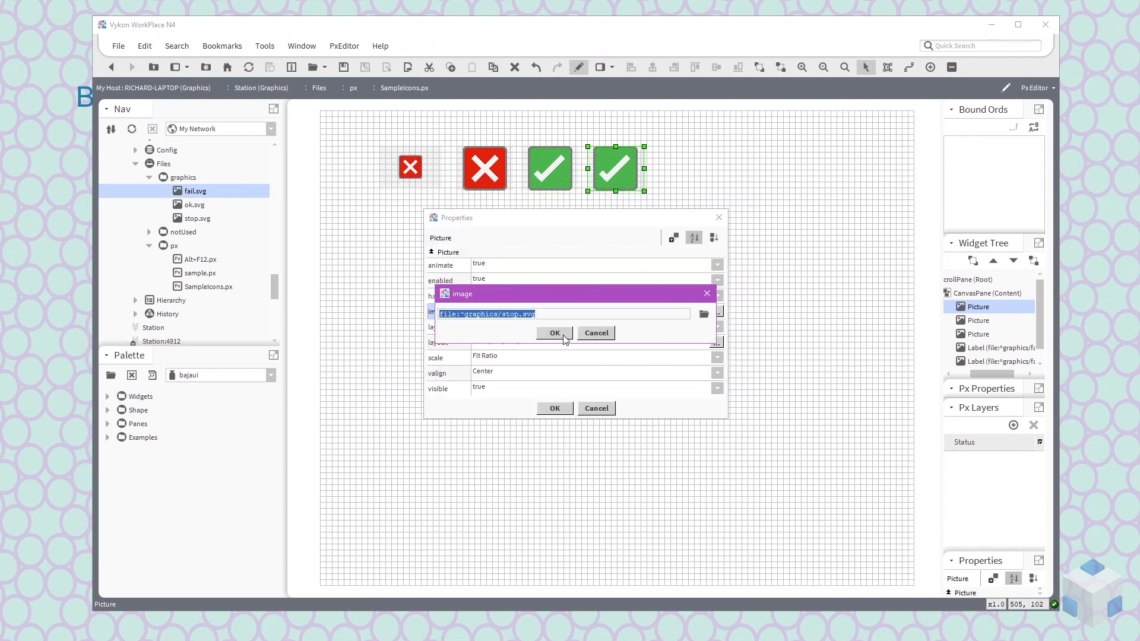
click(564, 336)
click(555, 409)
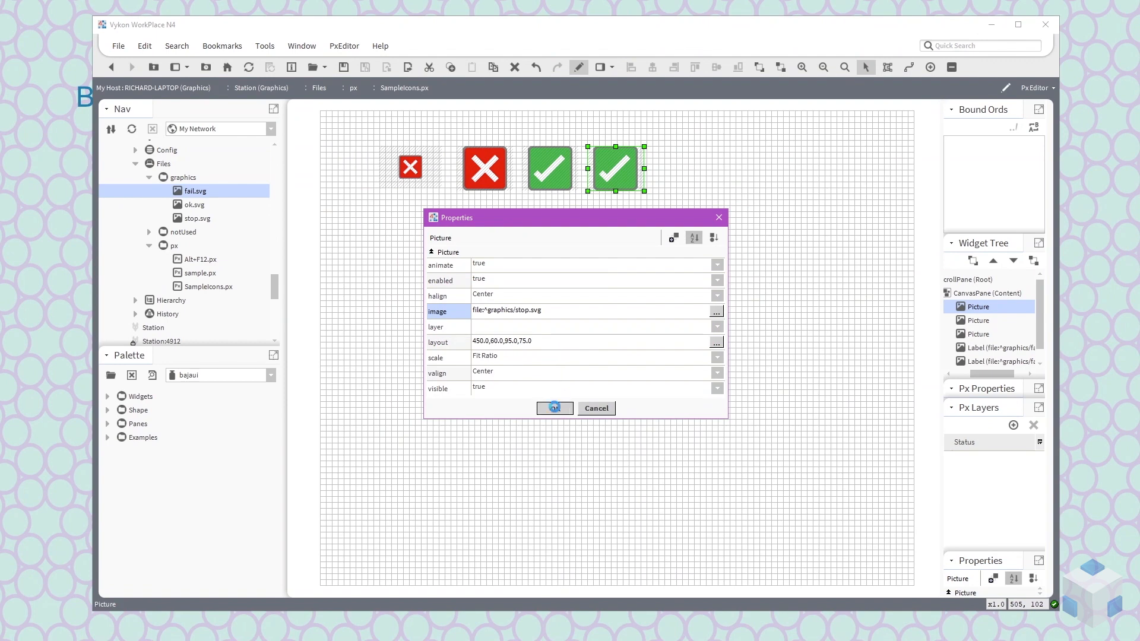
click(548, 350)
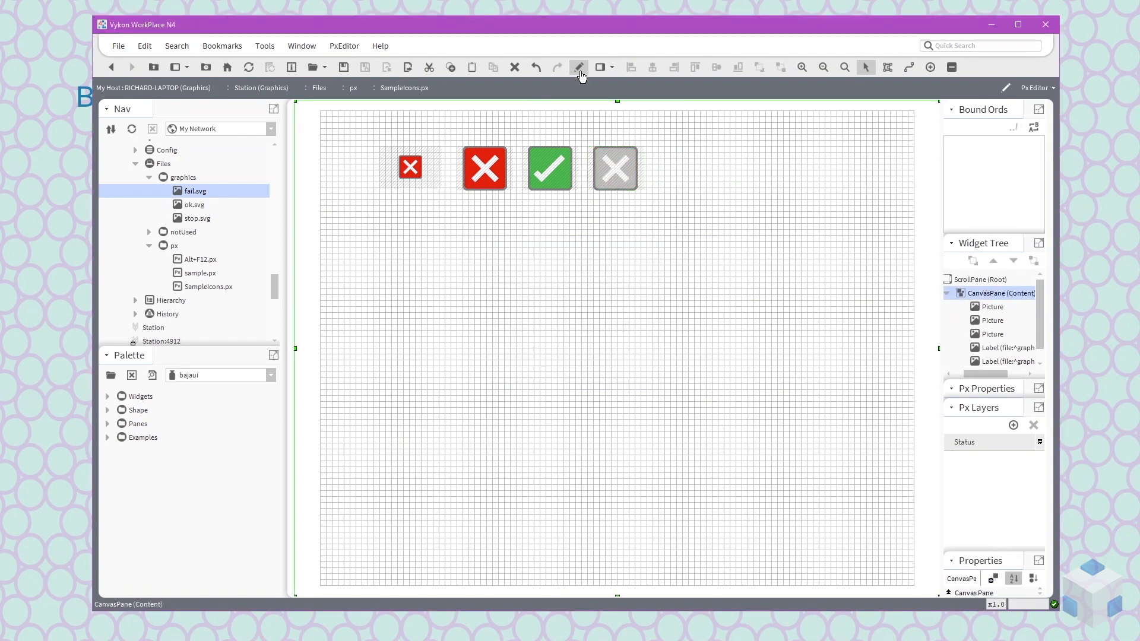
click(580, 68)
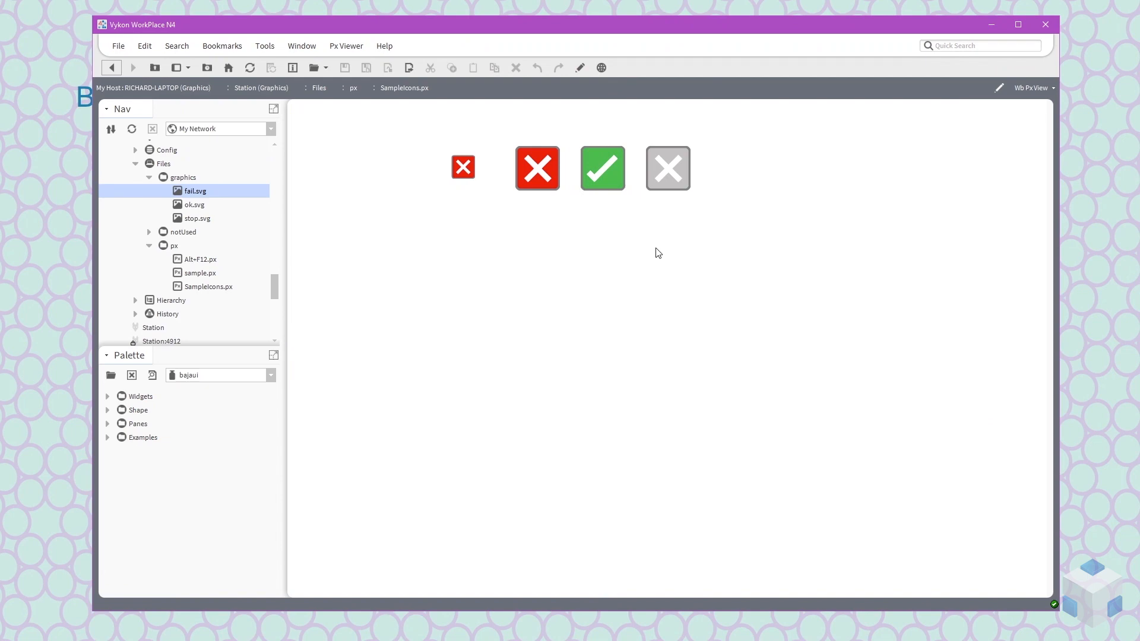